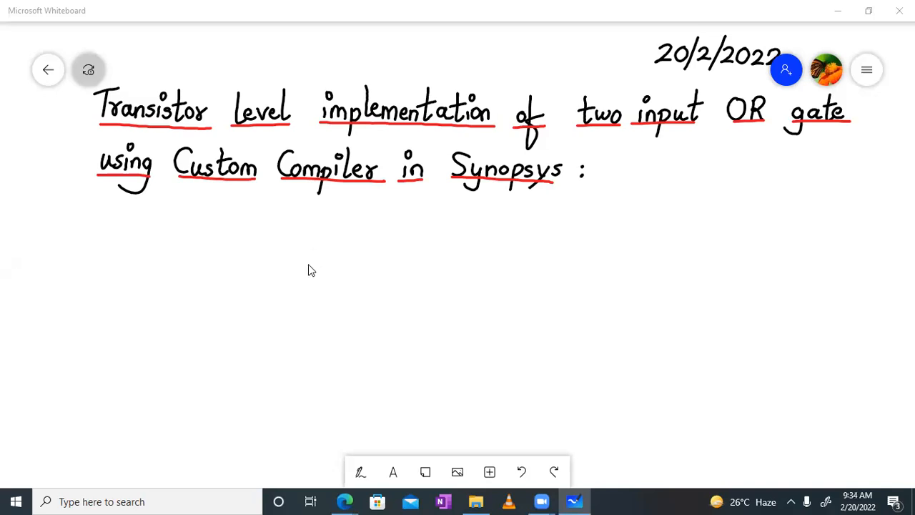
- With the pen, handwrite 'Design: Y = A +' in black below the title
scroll(288, 275, down, 2)
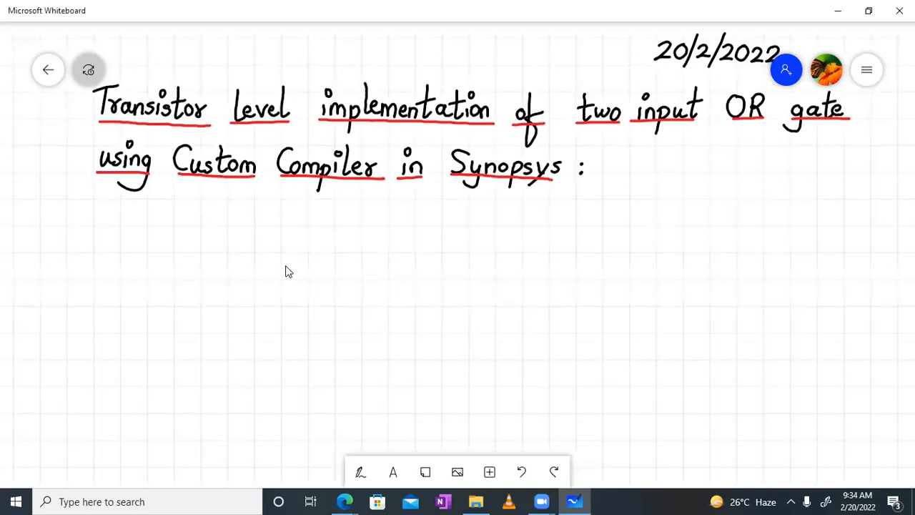
click(360, 472)
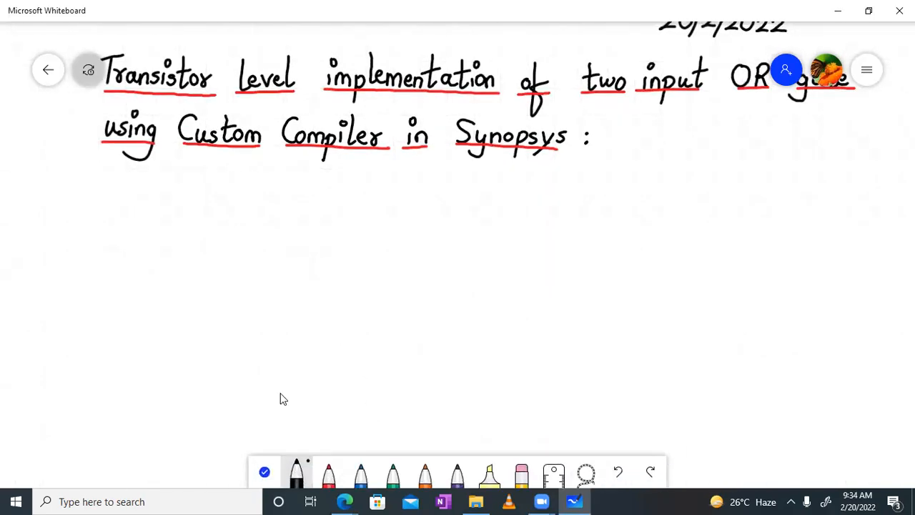
mouse_move(105, 190)
mouse_down()
mouse_move(135, 217)
mouse_move(156, 195)
mouse_move(159, 237)
mouse_move(179, 210)
mouse_move(180, 220)
mouse_up()
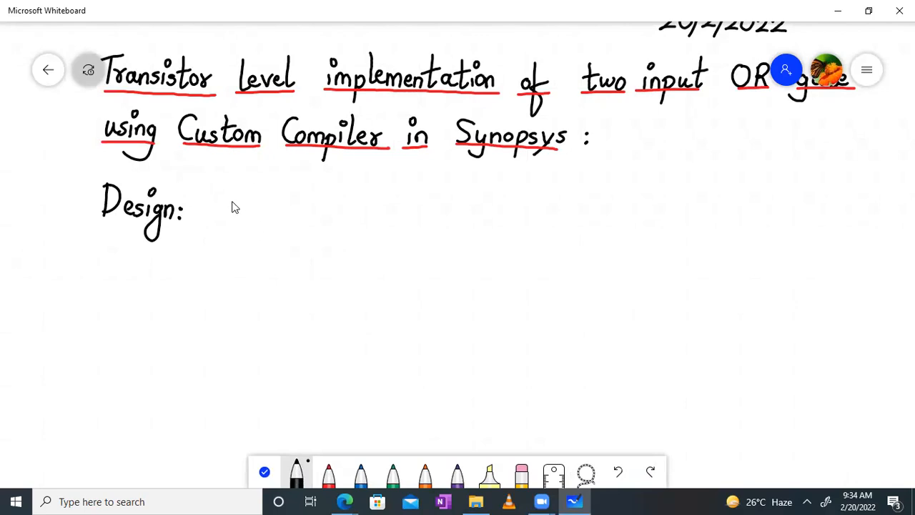
drag(230, 196, 238, 212)
mouse_move(248, 197)
mouse_down()
mouse_move(234, 220)
mouse_move(275, 213)
mouse_up()
mouse_move(293, 221)
mouse_down()
mouse_move(308, 200)
mouse_move(313, 223)
mouse_up()
mouse_move(298, 214)
mouse_down()
mouse_move(444, 222)
mouse_move(422, 236)
mouse_up()
- Finish the design line with 'B using static CMOS logic'
click(429, 200)
drag(482, 215, 476, 222)
mouse_move(494, 196)
mouse_down()
mouse_move(498, 219)
mouse_move(515, 227)
mouse_up()
mouse_move(524, 195)
mouse_down()
mouse_move(524, 225)
mouse_move(532, 208)
mouse_up()
mouse_move(536, 213)
mouse_down()
mouse_move(535, 226)
mouse_move(623, 223)
mouse_move(630, 206)
mouse_move(640, 223)
mouse_up()
click(538, 201)
mouse_move(677, 200)
mouse_down()
mouse_move(673, 230)
mouse_move(686, 213)
mouse_up()
mouse_move(707, 211)
mouse_down()
mouse_move(686, 238)
mouse_move(711, 228)
mouse_up()
click(714, 202)
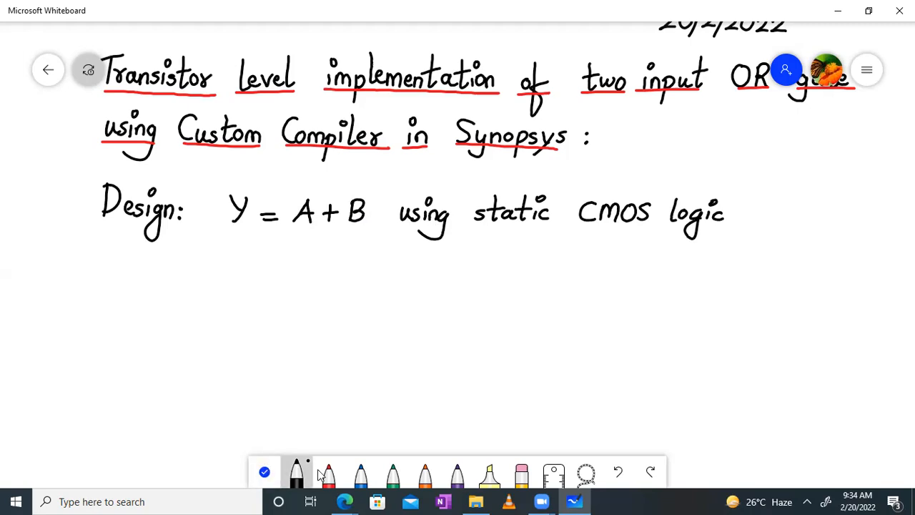
- Switch to blue ink and begin the note 'First we will implement' below the design line
click(361, 476)
mouse_move(146, 280)
mouse_down()
mouse_move(164, 254)
mouse_move(238, 280)
mouse_move(244, 269)
mouse_up()
mouse_move(248, 275)
mouse_down()
mouse_move(291, 280)
mouse_move(313, 270)
mouse_move(328, 284)
mouse_up()
click(308, 257)
mouse_move(328, 283)
mouse_down()
mouse_move(387, 274)
mouse_move(458, 283)
mouse_up()
click(361, 259)
- Continue the blue note with 'implement a NOR2 gate', undoing the miswritten strokes
mouse_move(466, 257)
mouse_down()
mouse_move(468, 283)
mouse_move(473, 265)
mouse_move(508, 283)
mouse_move(564, 264)
mouse_move(597, 293)
mouse_move(650, 282)
mouse_move(632, 270)
mouse_up()
key(ctrl+z)
key(ctrl+z)
key(ctrl+z)
key(ctrl+z)
key(ctrl+z)
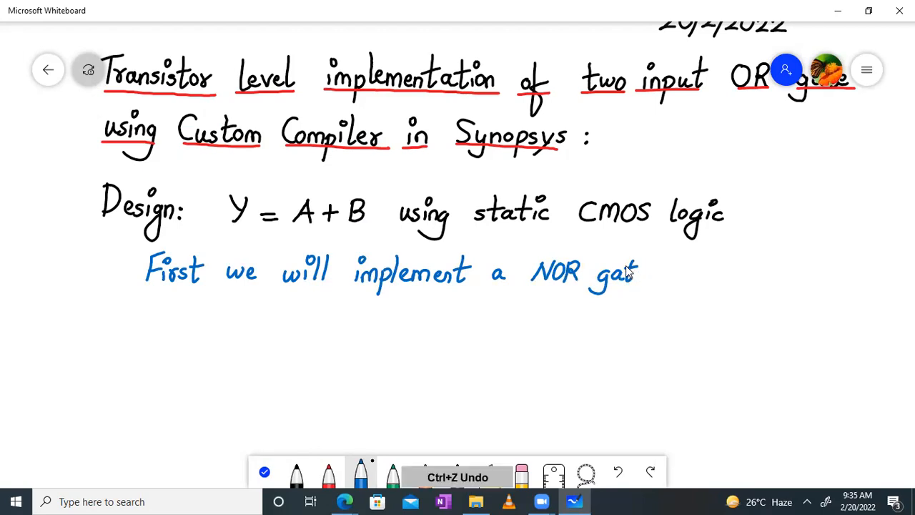
mouse_move(590, 269)
mouse_down()
mouse_move(602, 284)
mouse_move(622, 284)
mouse_move(609, 290)
mouse_up()
key(ctrl+z)
mouse_move(630, 281)
mouse_down()
mouse_move(668, 265)
mouse_move(706, 284)
mouse_up()
- Add an overlined 'Y = A+B' and an arrow before the note, then close the pen palette
mouse_move(728, 272)
mouse_down()
mouse_move(775, 283)
mouse_move(771, 274)
mouse_up()
mouse_move(786, 266)
mouse_down()
mouse_move(785, 276)
mouse_move(793, 272)
mouse_up()
mouse_move(798, 263)
mouse_down()
mouse_move(797, 286)
mouse_move(811, 280)
mouse_move(799, 287)
mouse_up()
drag(761, 252, 823, 251)
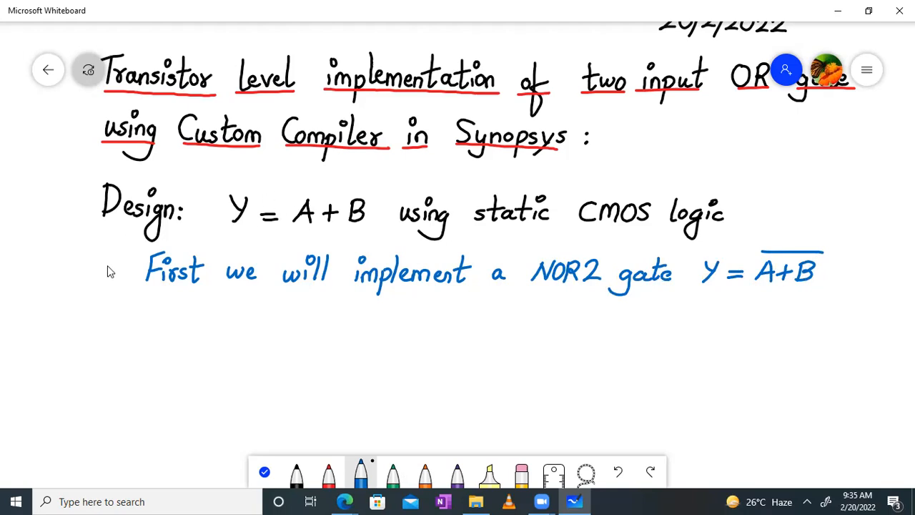
drag(116, 259, 114, 273)
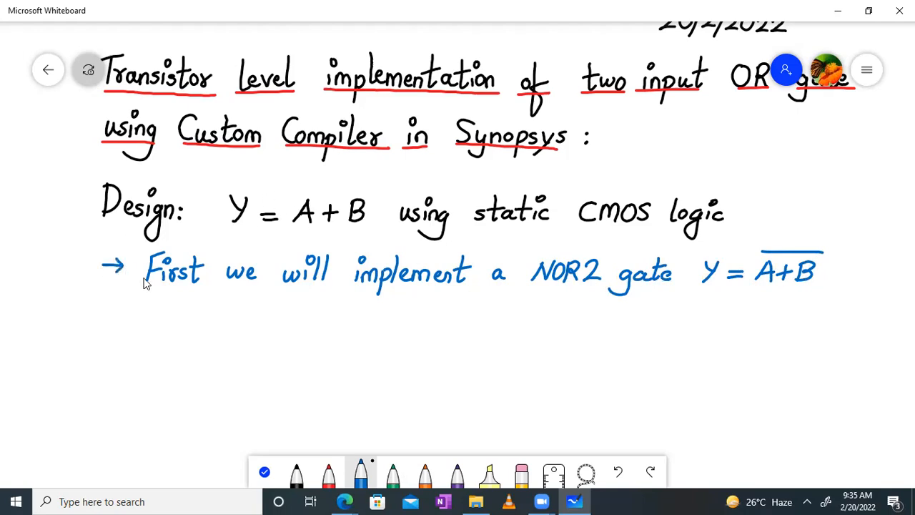
click(264, 471)
- In black ink, sketch two parallel NMOS transistors and the left gate's input line
scroll(491, 293, down, 3)
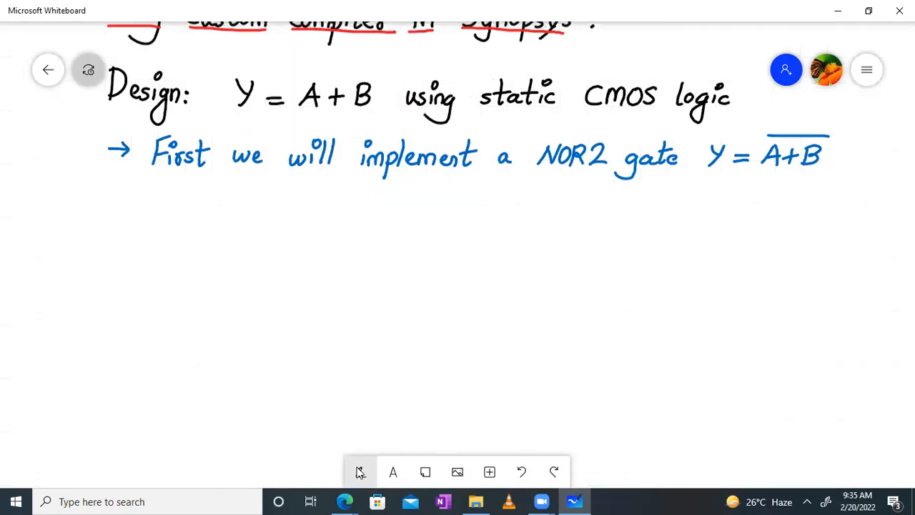
click(360, 471)
click(296, 473)
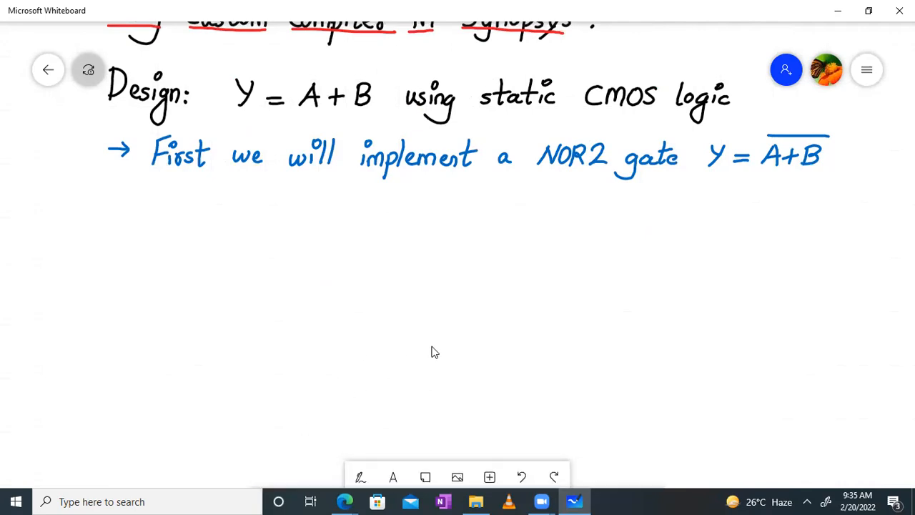
scroll(422, 300, down, 3)
click(359, 470)
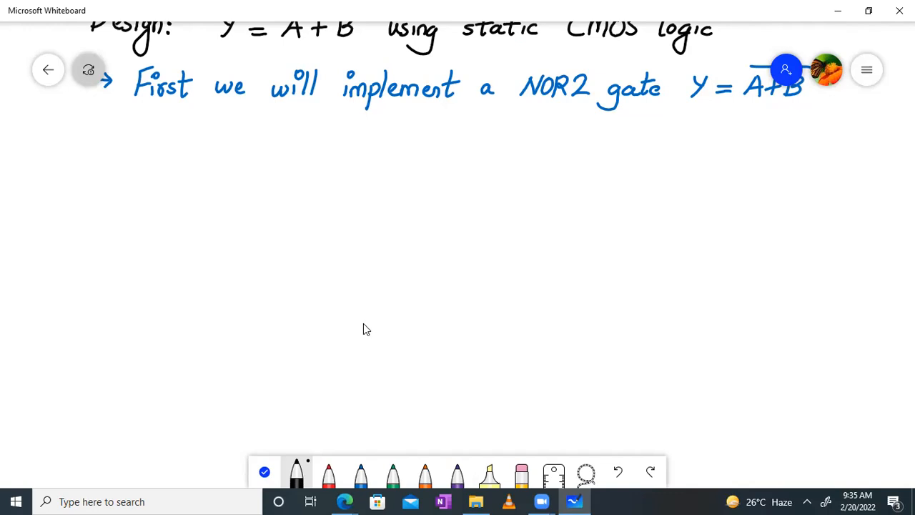
mouse_move(341, 353)
mouse_down()
mouse_move(363, 373)
mouse_move(330, 377)
mouse_move(358, 381)
mouse_up()
mouse_move(436, 324)
mouse_down()
mouse_move(434, 352)
mouse_move(449, 369)
mouse_move(432, 377)
mouse_move(426, 369)
mouse_move(521, 362)
mouse_up()
drag(263, 355, 334, 356)
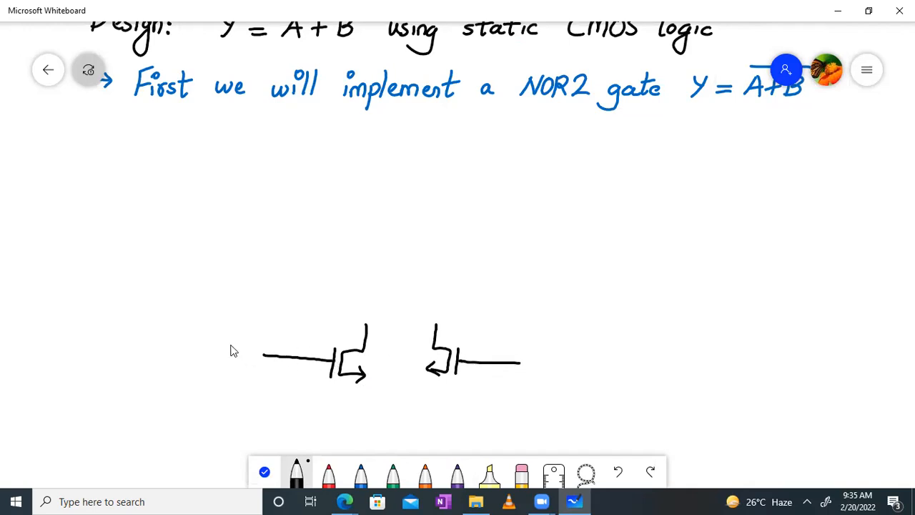
- Label the two transistor inputs A and B in blue
click(360, 475)
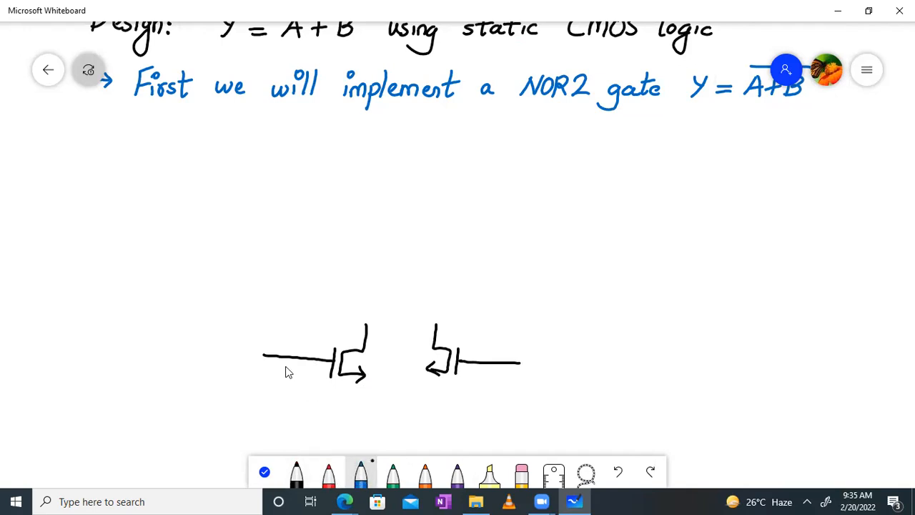
mouse_move(208, 354)
mouse_down()
mouse_move(221, 348)
mouse_move(222, 355)
mouse_up()
drag(211, 346, 221, 345)
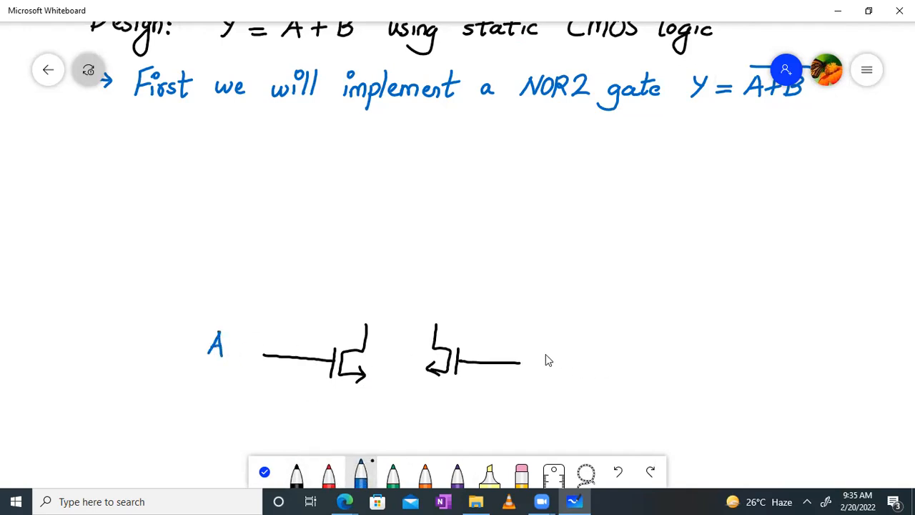
mouse_move(539, 348)
mouse_down()
mouse_move(547, 355)
mouse_move(540, 372)
mouse_up()
- In black, join both sources to a ground symbol and connect the transistor tops
click(297, 474)
drag(364, 375, 361, 402)
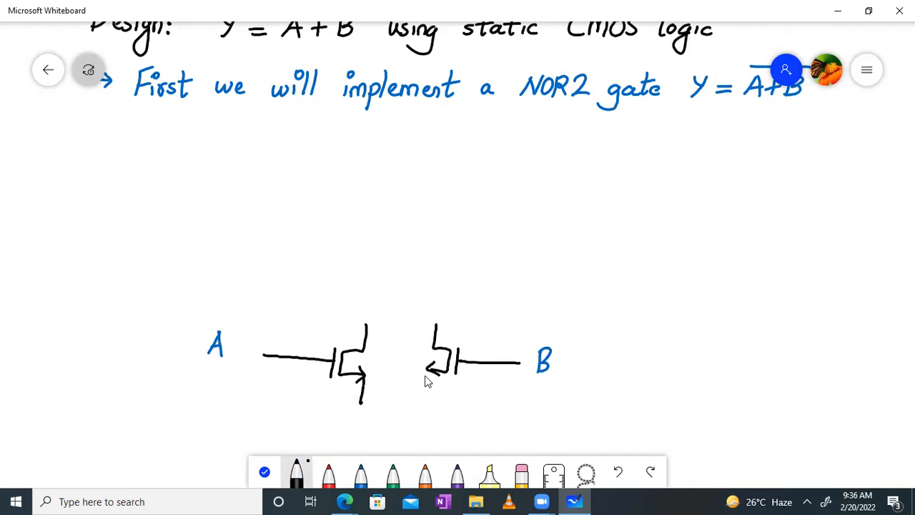
drag(428, 369, 424, 401)
mouse_move(361, 404)
mouse_down()
mouse_move(424, 405)
mouse_move(390, 429)
mouse_move(406, 429)
mouse_move(375, 427)
mouse_up()
drag(377, 434, 390, 427)
mouse_move(391, 435)
mouse_down()
mouse_move(398, 428)
mouse_move(371, 436)
mouse_move(392, 436)
mouse_up()
key(ctrl+z)
key(ctrl+z)
key(ctrl+z)
key(ctrl+z)
drag(365, 324, 438, 326)
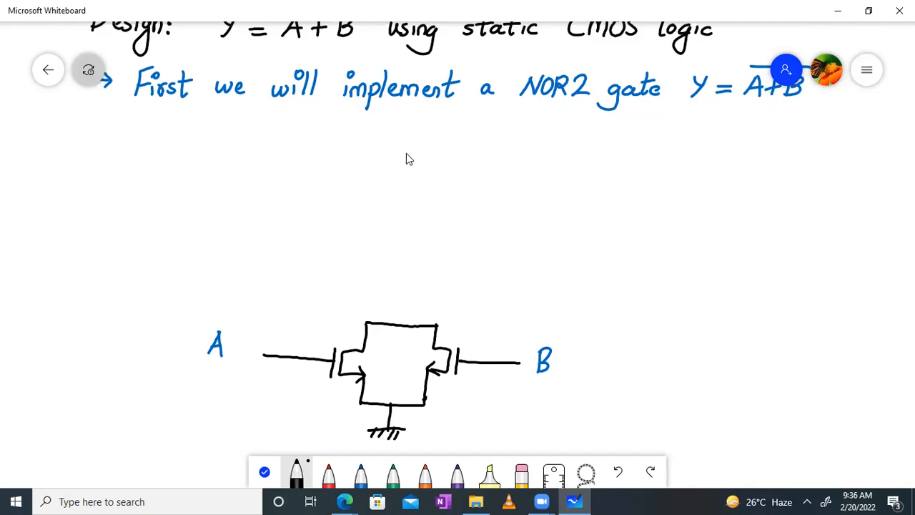
- Draw the series PMOS pull-up transistors with their gate plates and arrow
mouse_move(410, 154)
mouse_down()
mouse_move(410, 180)
mouse_move(388, 200)
mouse_move(408, 204)
mouse_up()
mouse_move(384, 175)
mouse_down()
mouse_move(380, 204)
mouse_move(383, 190)
mouse_up()
key(ctrl+z)
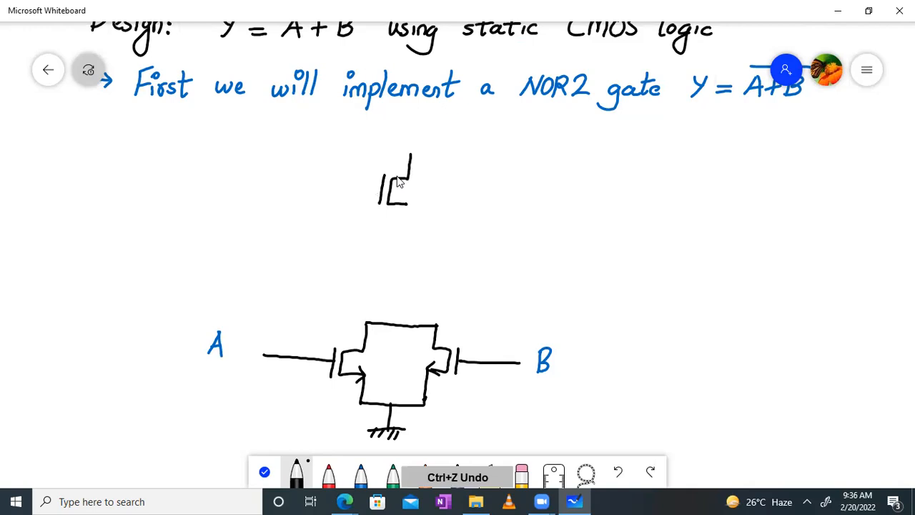
mouse_move(401, 174)
mouse_down()
mouse_move(399, 243)
mouse_move(415, 245)
mouse_move(394, 265)
mouse_move(419, 269)
mouse_move(405, 250)
mouse_move(389, 288)
mouse_up()
- Wire the lower PMOS gate to input B and the upper gate to input A
mouse_move(421, 254)
mouse_down()
mouse_move(500, 261)
mouse_move(480, 343)
mouse_up()
key(ctrl+z)
mouse_move(422, 256)
mouse_down()
mouse_move(475, 261)
mouse_move(496, 276)
mouse_move(483, 364)
mouse_up()
drag(305, 187, 383, 195)
drag(303, 186, 294, 287)
click(283, 355)
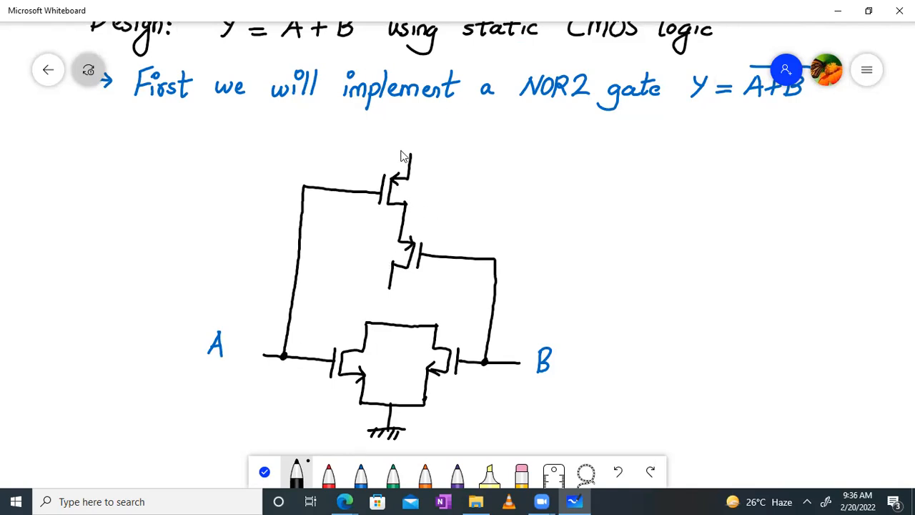
- Draw the VDD supply line with its label and connect the pull-up to the pull-down pair
mouse_move(397, 153)
mouse_down()
mouse_move(435, 157)
mouse_move(440, 140)
mouse_up()
mouse_move(442, 146)
mouse_down()
mouse_move(443, 161)
mouse_move(452, 152)
mouse_up()
drag(459, 150, 458, 161)
drag(459, 150, 458, 161)
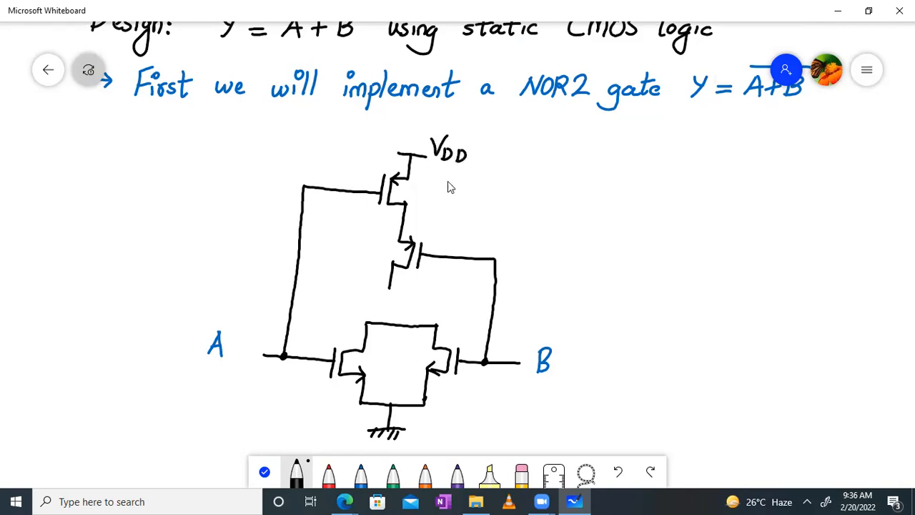
drag(388, 288, 387, 322)
- In orange ink, mark the output node and draw the output wire to the right
click(361, 473)
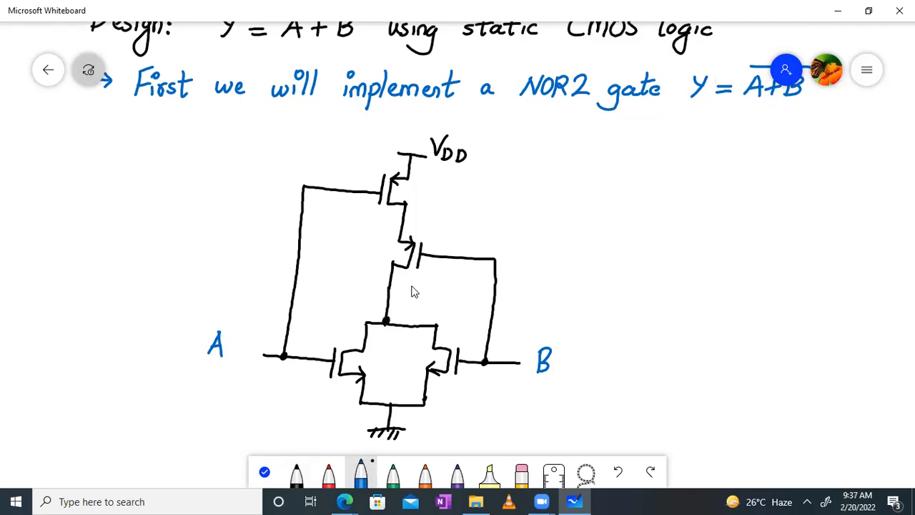
click(425, 473)
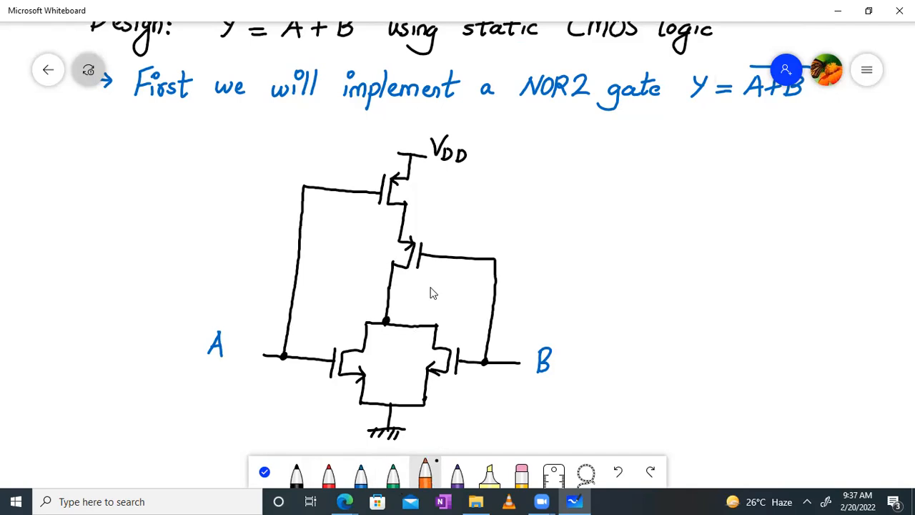
click(388, 291)
mouse_move(390, 293)
mouse_down()
mouse_move(618, 315)
mouse_move(633, 306)
mouse_move(617, 325)
mouse_move(651, 320)
mouse_up()
key(ctrl+z)
key(ctrl+z)
key(ctrl+z)
key(ctrl+z)
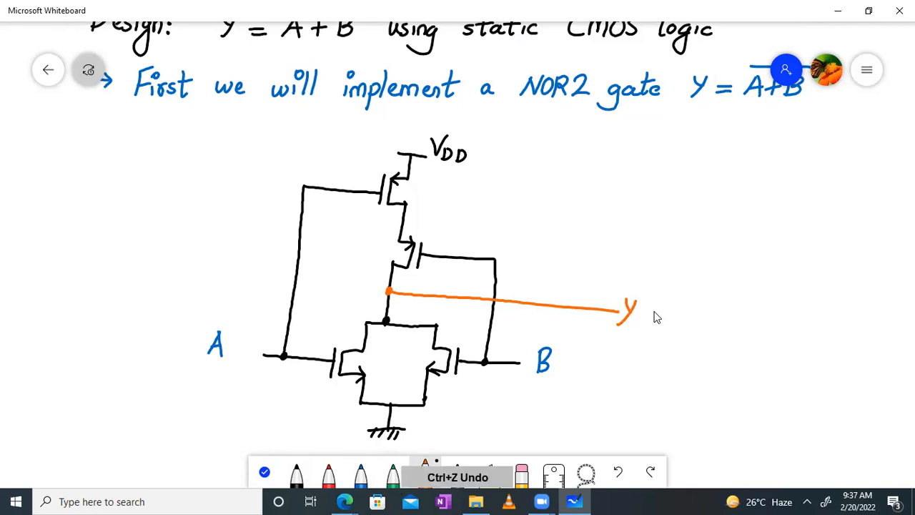
- In black, label the output wire with overlined 'Y = A+B' and sketch an inverter after it
click(303, 469)
mouse_move(556, 288)
mouse_down()
mouse_move(612, 286)
mouse_move(590, 269)
mouse_move(623, 269)
mouse_up()
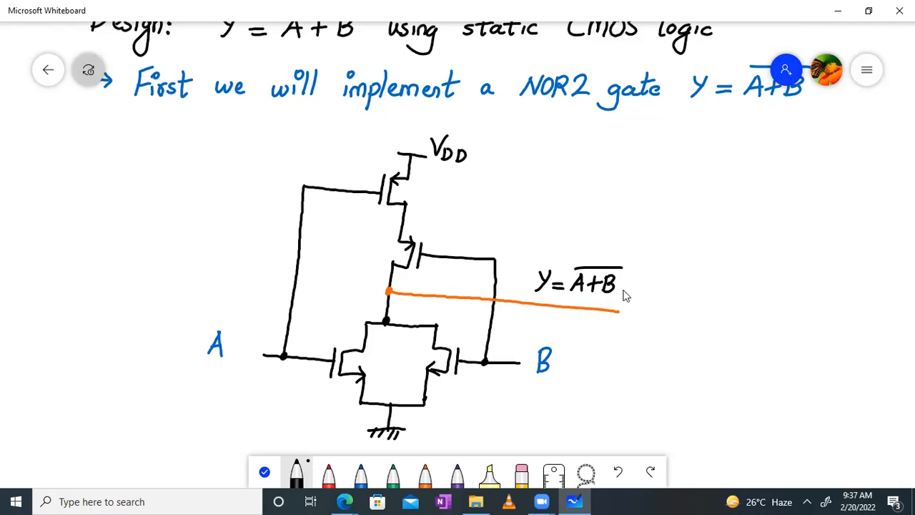
drag(622, 286, 619, 327)
mouse_move(622, 286)
mouse_down()
mouse_move(653, 315)
mouse_move(617, 333)
mouse_move(665, 313)
mouse_move(713, 311)
mouse_up()
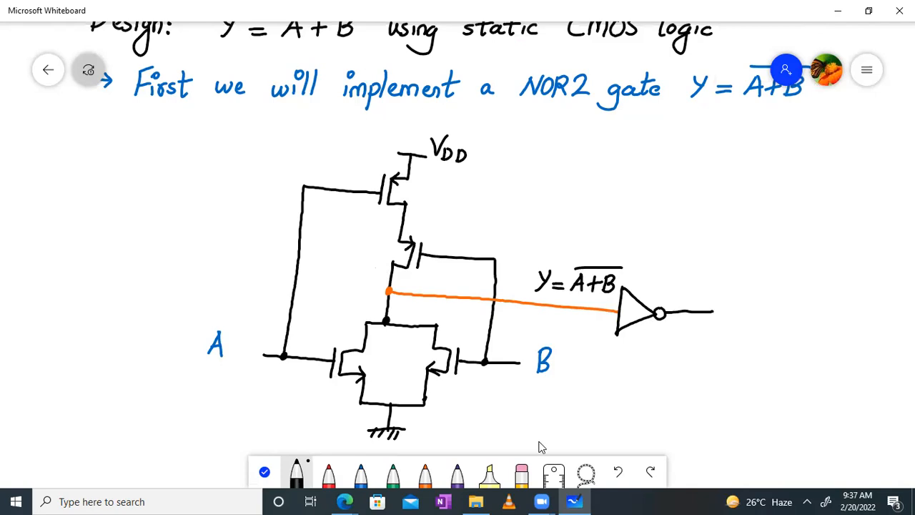
- Undo the inverter strokes and shift the drawing left to make room
click(619, 472)
click(619, 472)
click(619, 473)
click(620, 473)
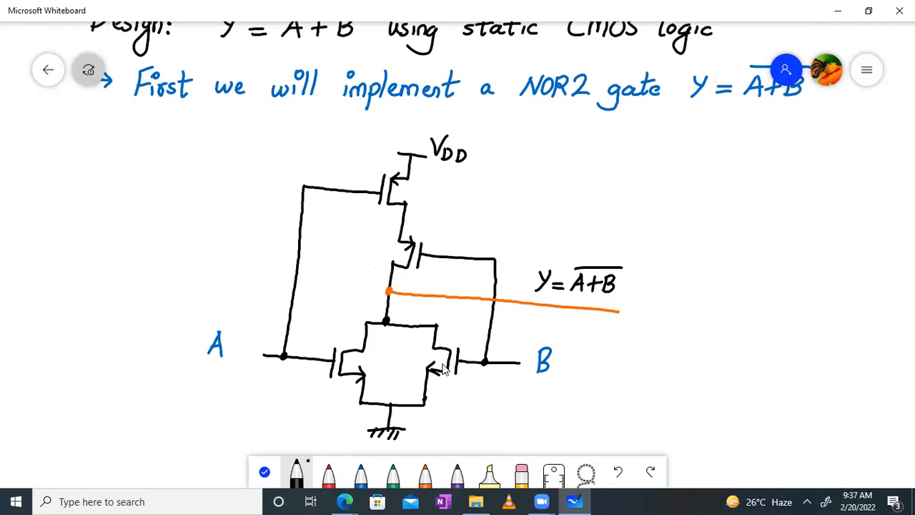
mouse_move(697, 326)
mouse_down()
mouse_move(506, 312)
mouse_move(476, 332)
mouse_up()
click(374, 469)
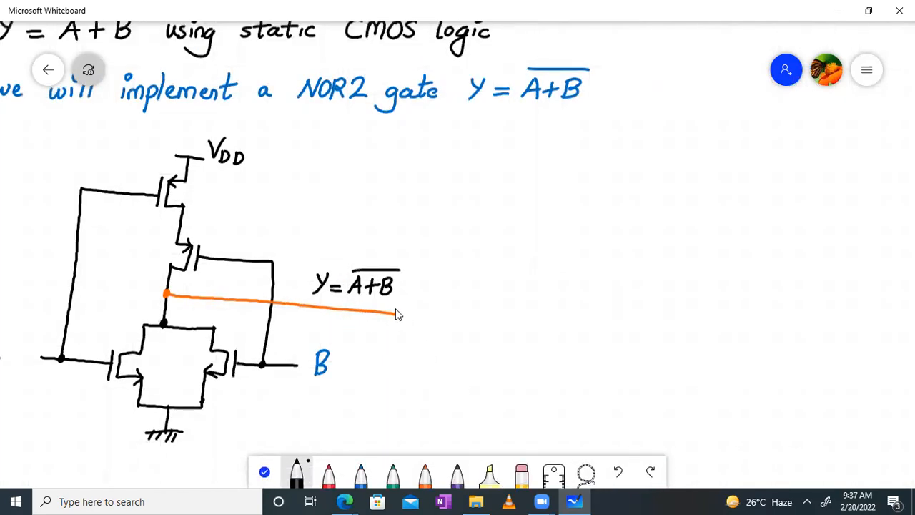
- Extend the NOR2 output wire rightward, redrawing it until it's straight
drag(396, 312, 475, 310)
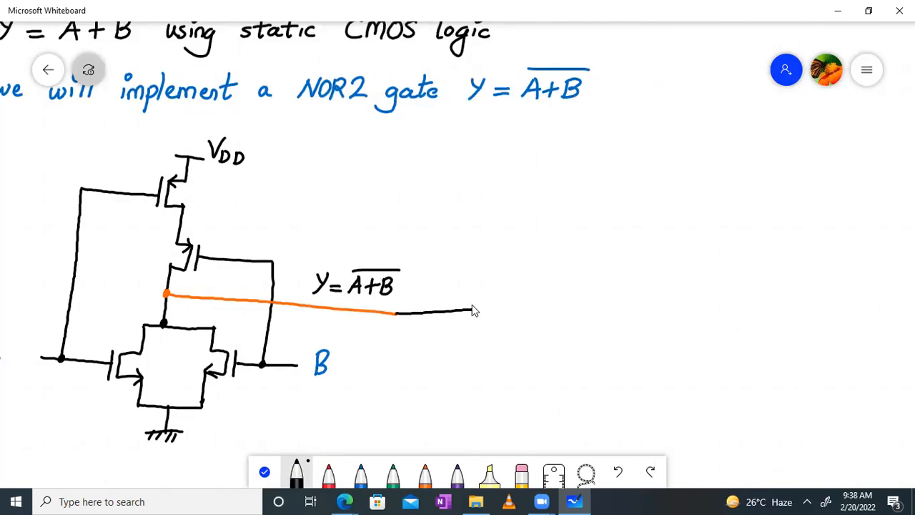
key(ctrl+z)
drag(396, 313, 458, 315)
key(ctrl+z)
drag(397, 313, 482, 313)
- Draw the inverter's upper and lower transistors and connect them
mouse_move(520, 232)
mouse_down()
mouse_move(520, 256)
mouse_move(550, 231)
mouse_move(543, 254)
mouse_move(535, 228)
mouse_move(542, 239)
mouse_up()
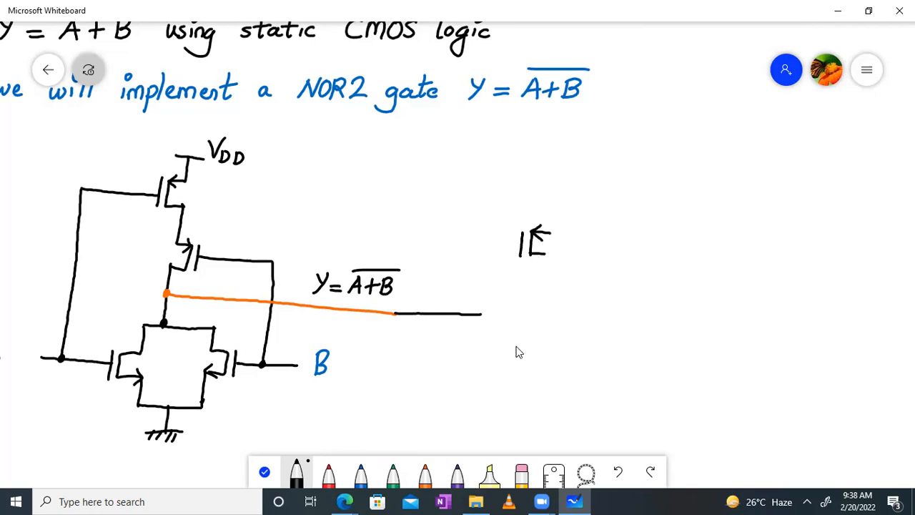
mouse_move(513, 345)
mouse_down()
mouse_move(513, 372)
mouse_move(546, 348)
mouse_move(546, 371)
mouse_up()
drag(544, 254, 543, 418)
mouse_move(522, 241)
mouse_down()
mouse_move(488, 247)
mouse_move(523, 245)
mouse_move(485, 282)
mouse_move(479, 346)
mouse_move(509, 361)
mouse_up()
key(ctrl+z)
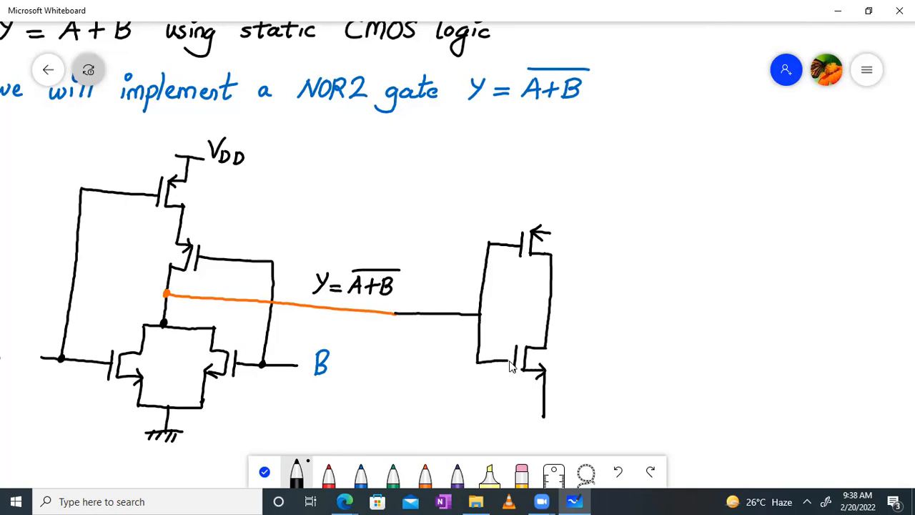
- Add a VDD supply line above the inverter and a ground symbol beneath it
drag(552, 184, 546, 244)
key(ctrl+z)
mouse_move(554, 175)
mouse_down()
mouse_move(550, 232)
mouse_move(568, 173)
mouse_move(582, 162)
mouse_up()
drag(582, 171, 582, 182)
drag(591, 174, 591, 183)
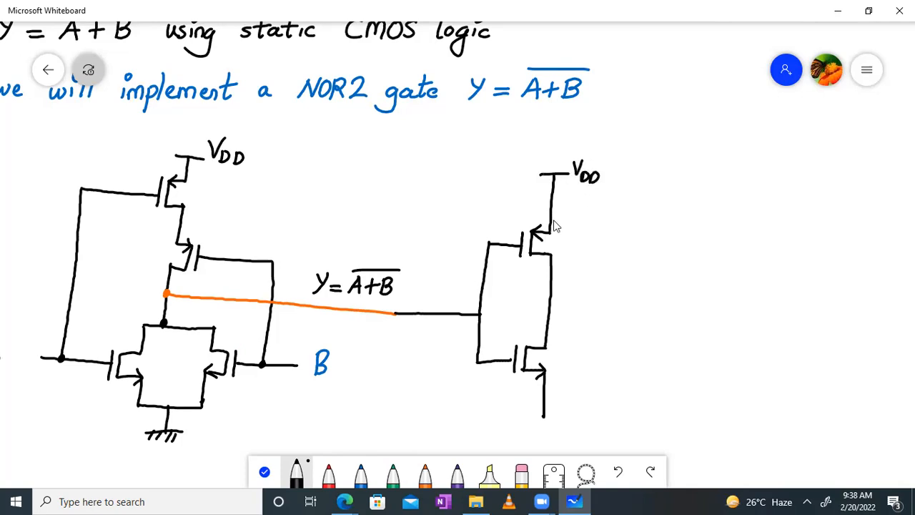
mouse_move(527, 413)
mouse_down()
mouse_move(563, 411)
mouse_move(530, 422)
mouse_move(539, 422)
mouse_up()
drag(550, 413, 554, 422)
- Add the output junction dot and line, labelled 'Y = A+B'
drag(576, 308, 593, 309)
key(ctrl+z)
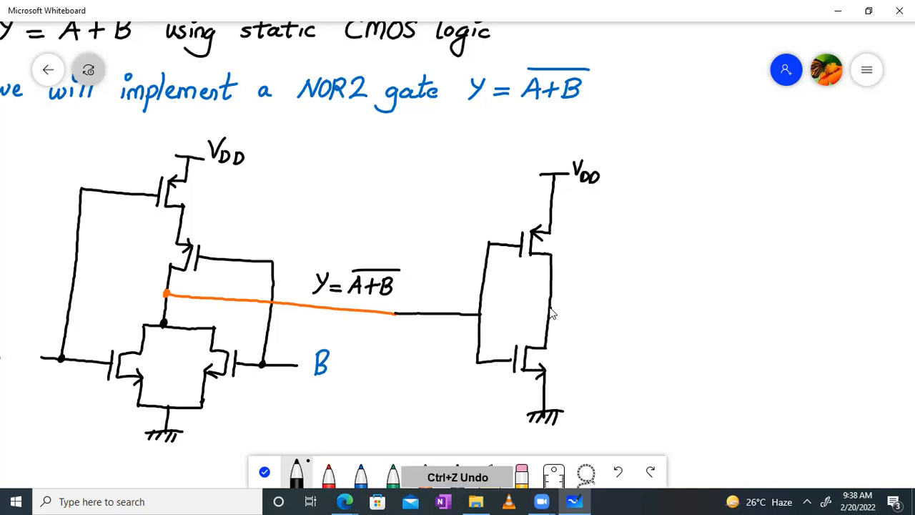
click(549, 310)
drag(608, 311, 635, 303)
mouse_move(651, 291)
mouse_down()
mouse_move(667, 298)
mouse_move(683, 282)
mouse_move(691, 300)
mouse_up()
drag(679, 293, 714, 294)
mouse_move(707, 285)
mouse_down()
mouse_move(706, 303)
mouse_move(718, 302)
mouse_up()
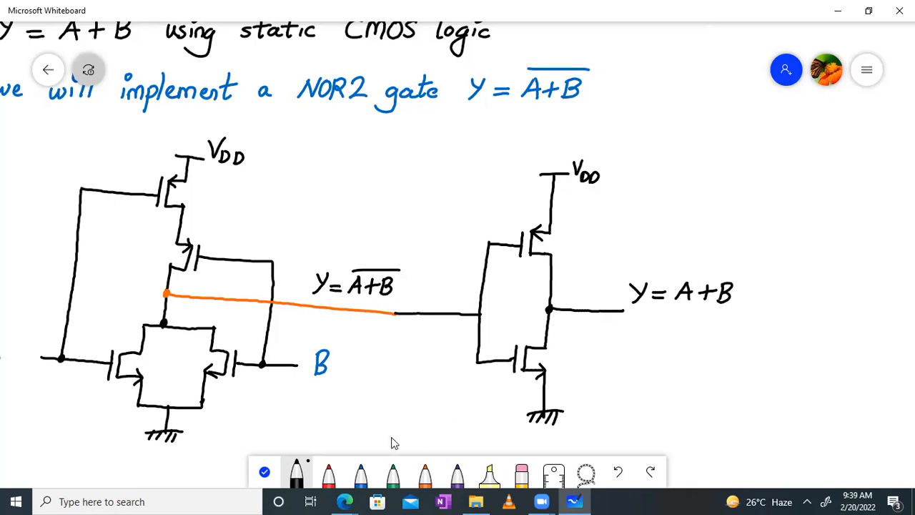
click(265, 471)
drag(427, 367, 505, 328)
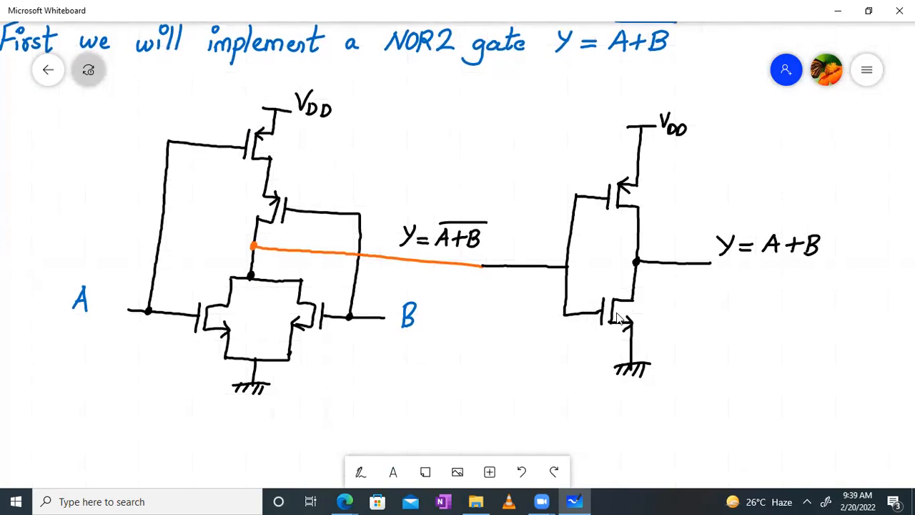
- In the remote-desktop terminal run 'custom_compiler &', then open the Library Manager from the home page
click(349, 501)
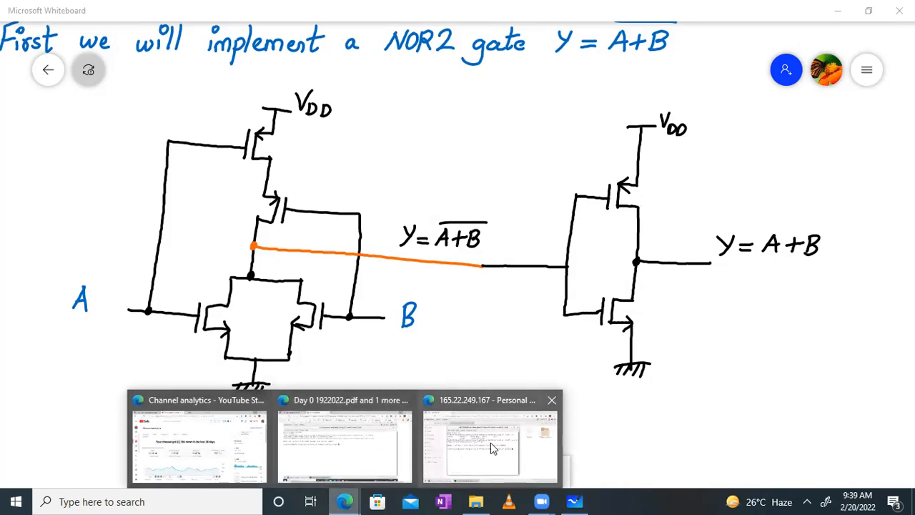
click(473, 464)
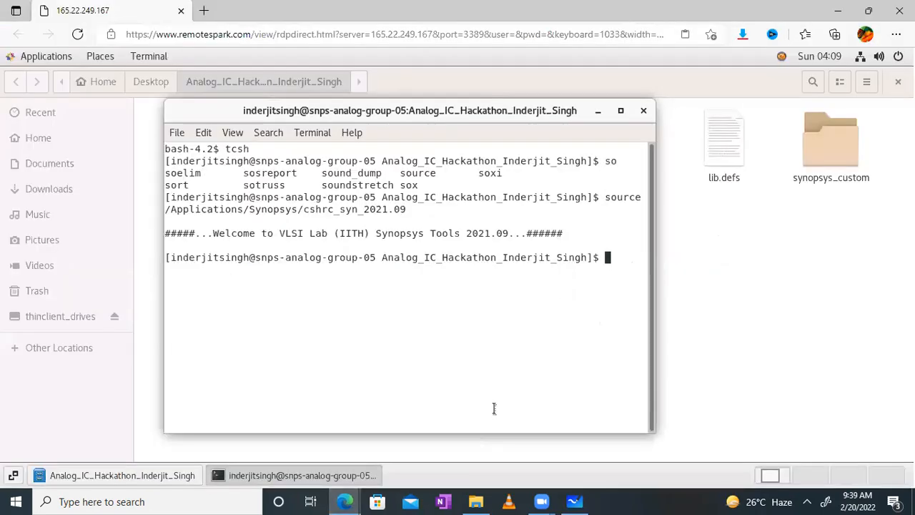
text(custome_)
key(BackSpace)
key(BackSpace)
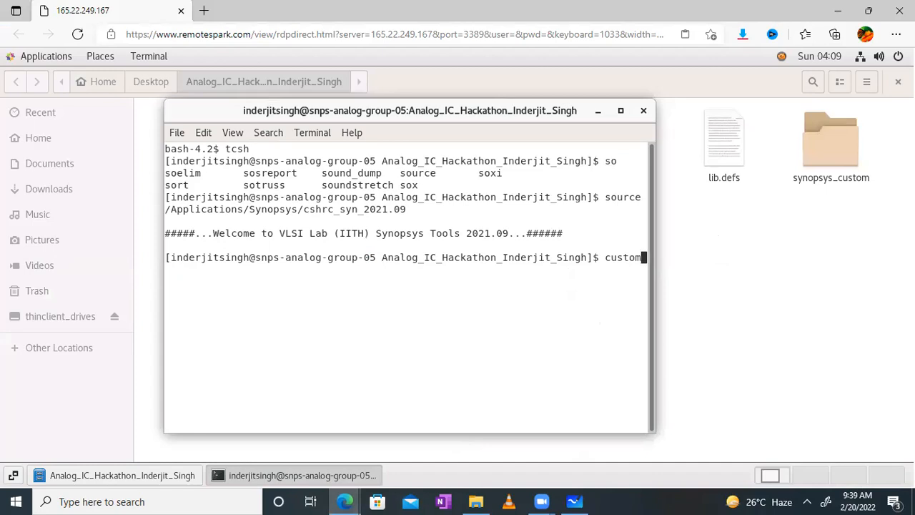
text(_compiler &)
key(Return)
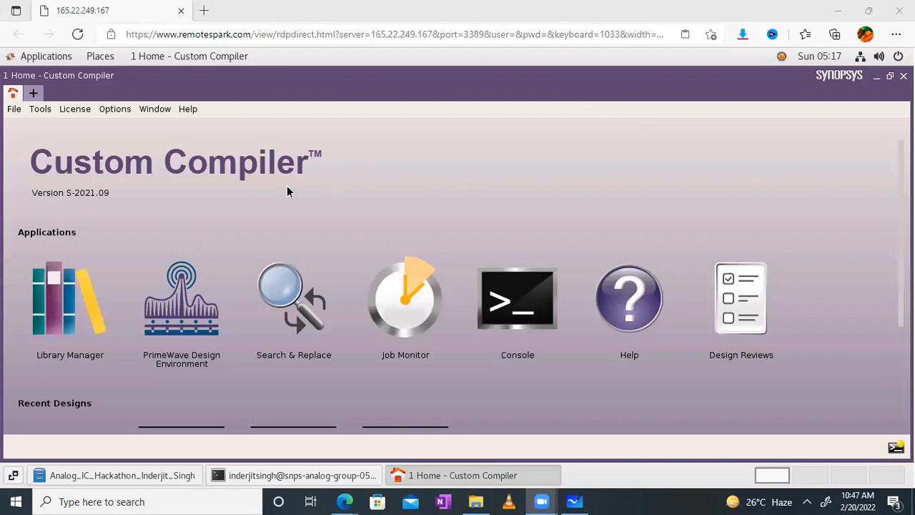
click(66, 309)
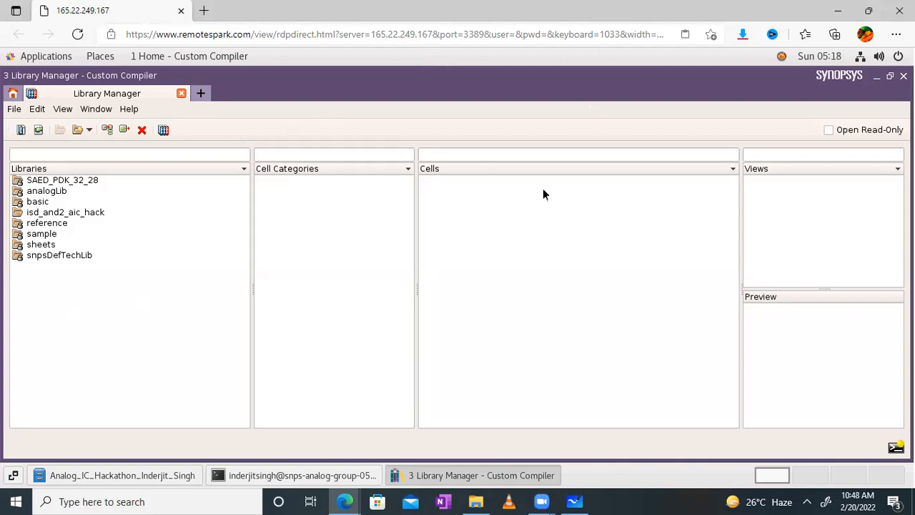
- Create library isd_or2 with SAED_PDK_32_28 as its technology library
right_click(77, 290)
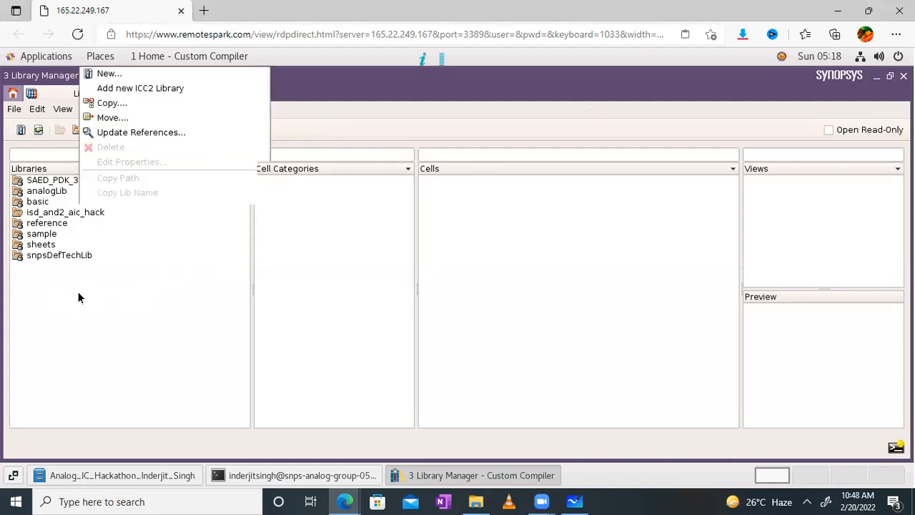
click(108, 73)
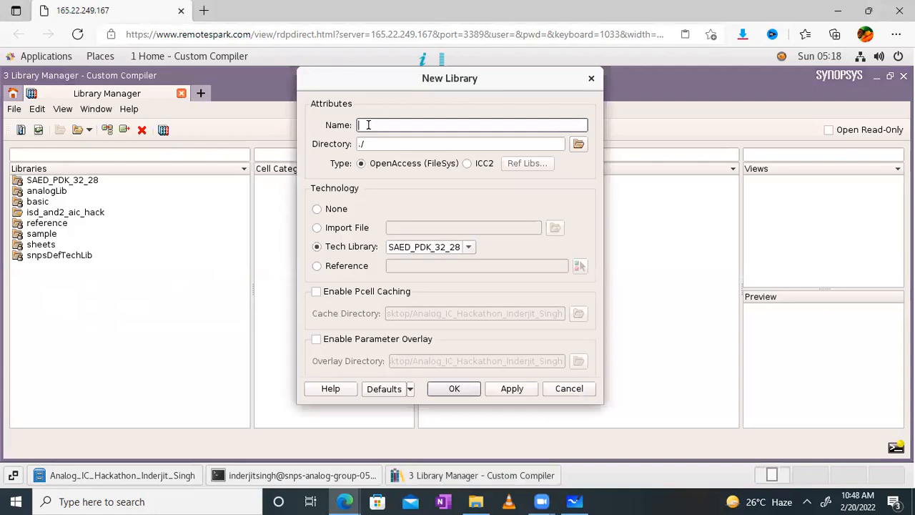
text(is)
click(469, 247)
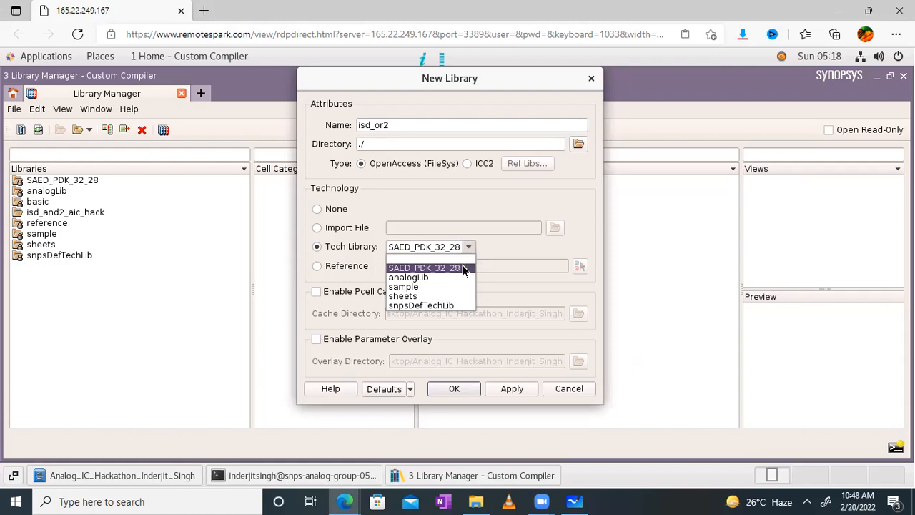
click(463, 268)
click(454, 389)
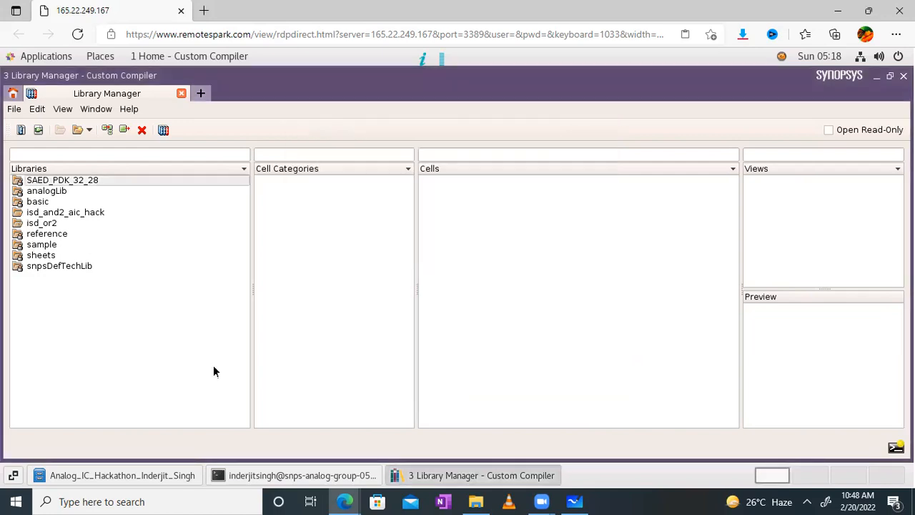
- Select isd_or2 and create the new cell 'isd_or2_gate' in it
click(45, 224)
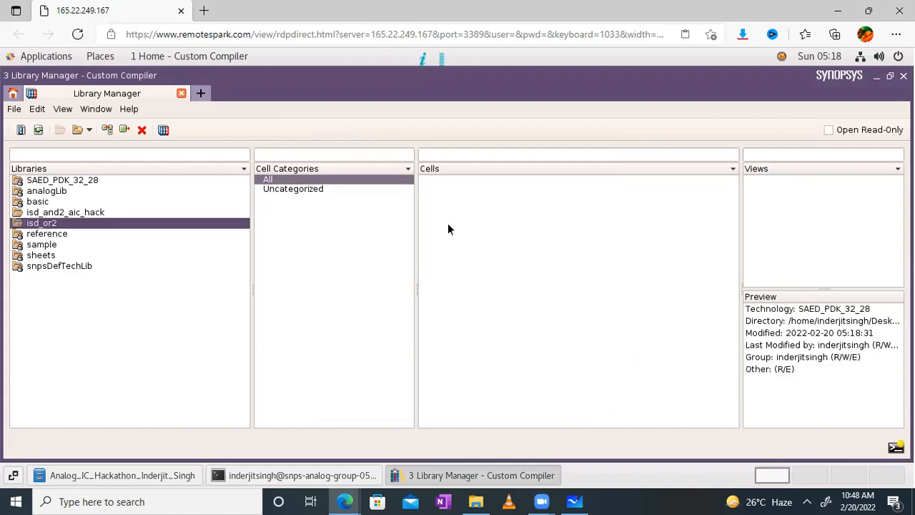
right_click(524, 311)
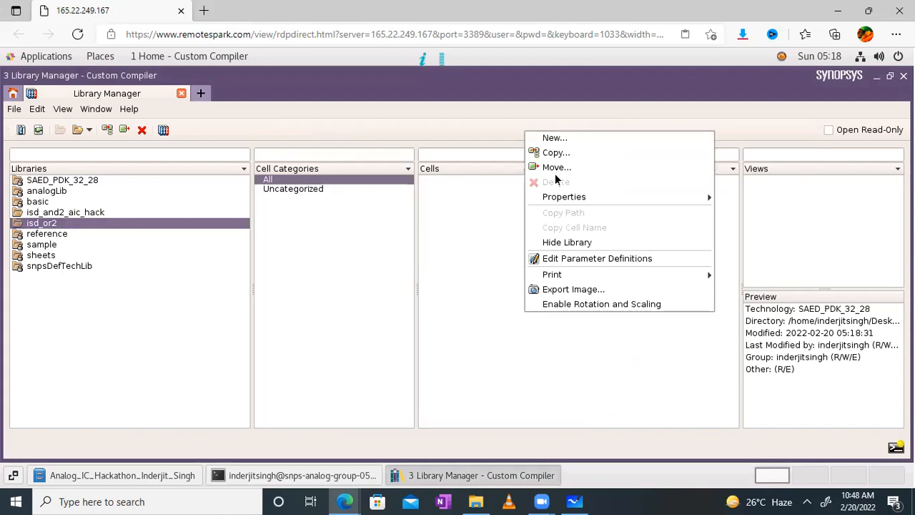
click(573, 138)
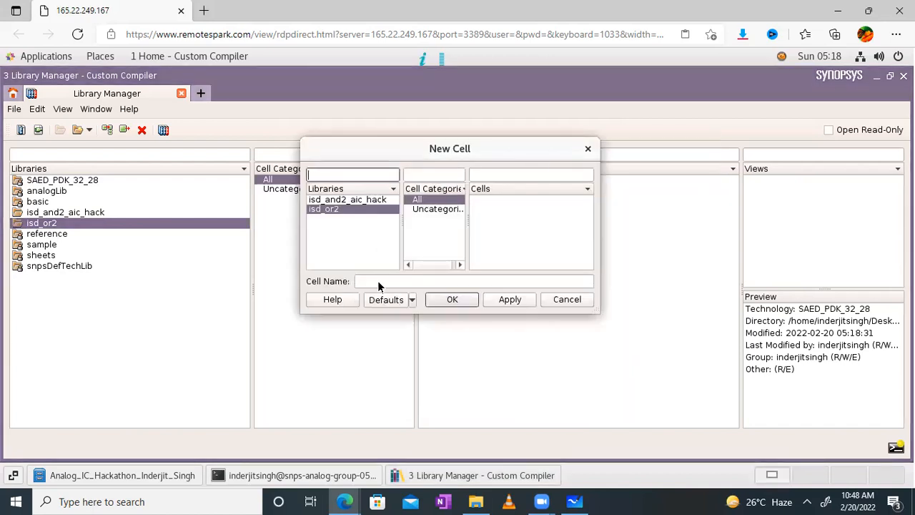
click(379, 280)
text(isd_or2_gate)
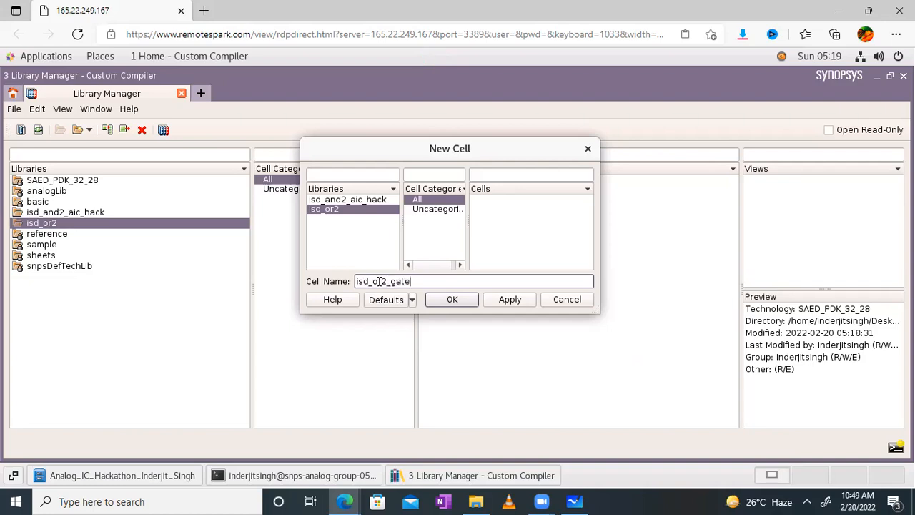
click(460, 302)
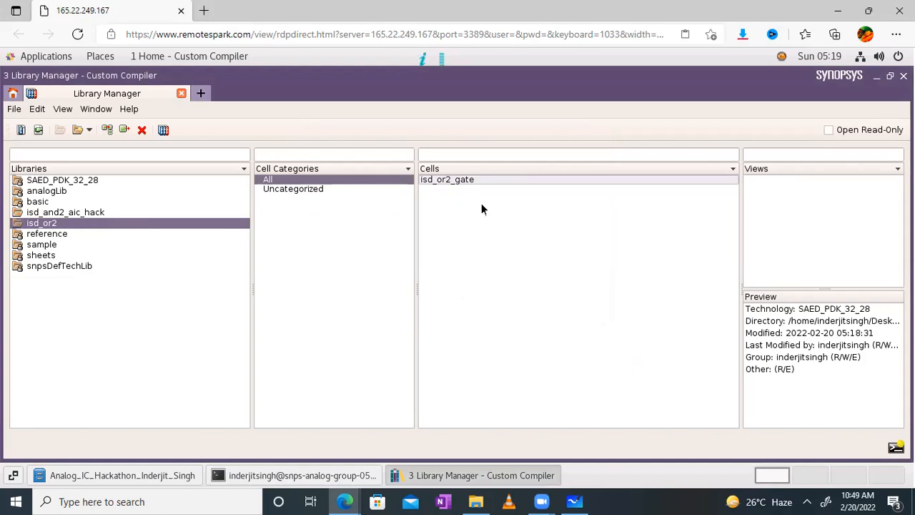
- Create a 'schematic' view for isd_or2_gate and open it in the Schematic Editor
right_click(773, 209)
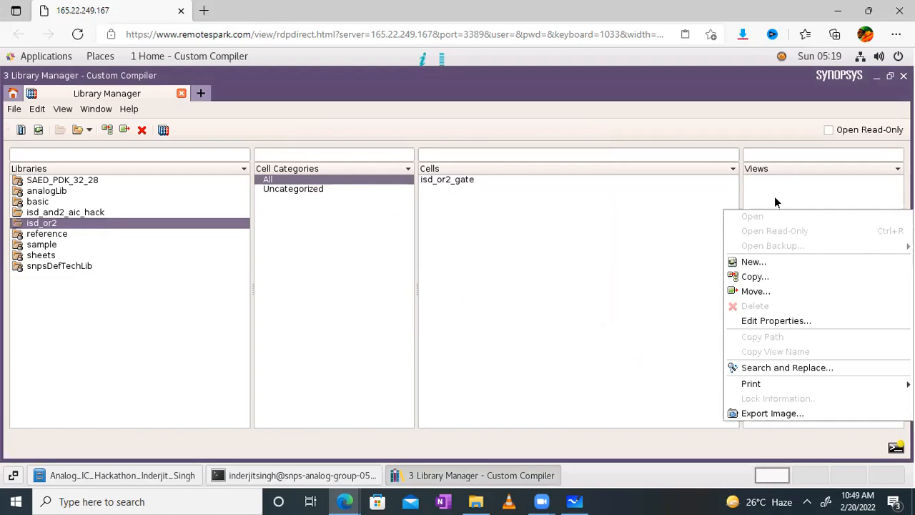
click(752, 262)
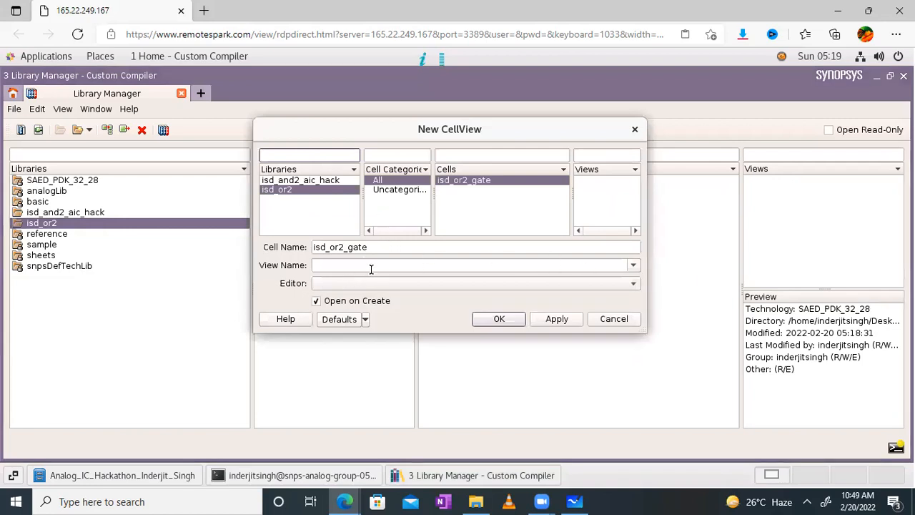
click(633, 265)
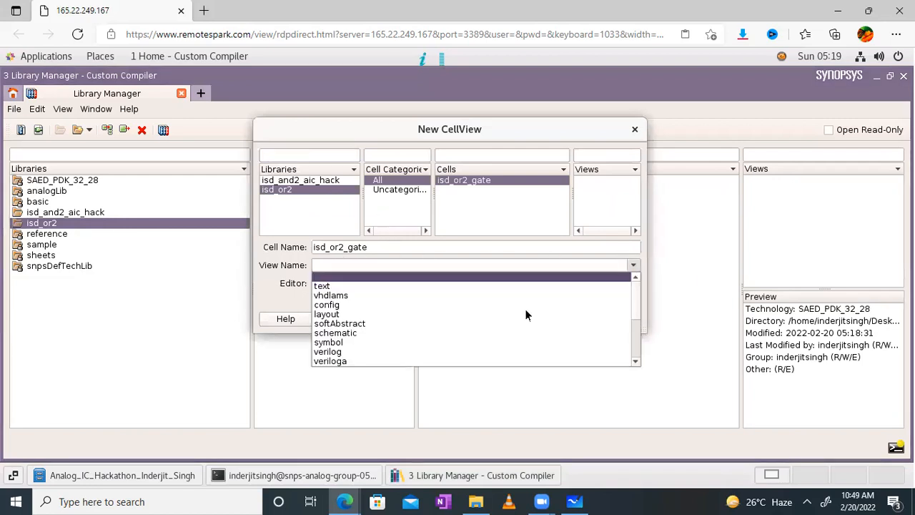
click(339, 333)
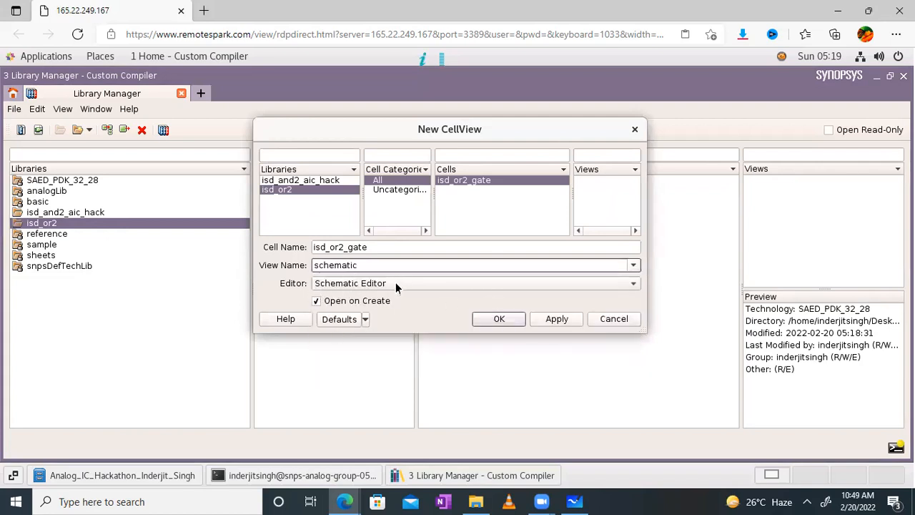
click(488, 320)
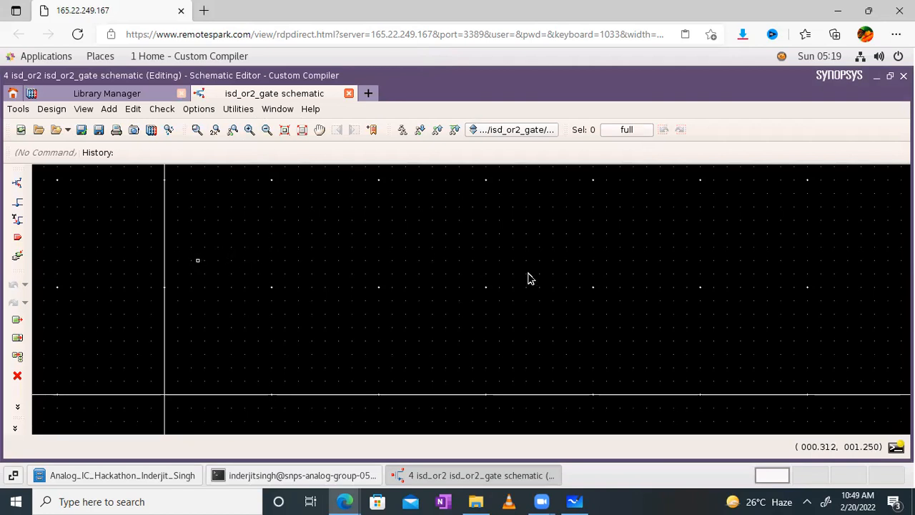
click(543, 500)
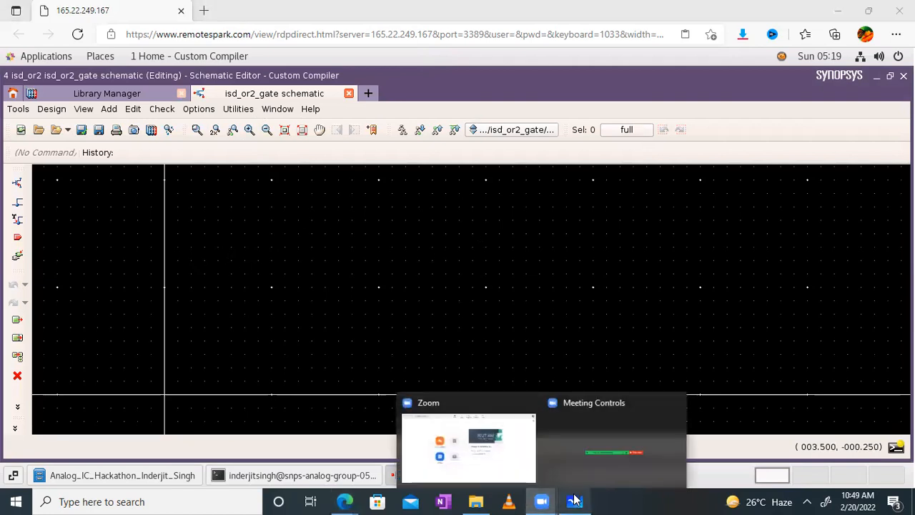
click(574, 500)
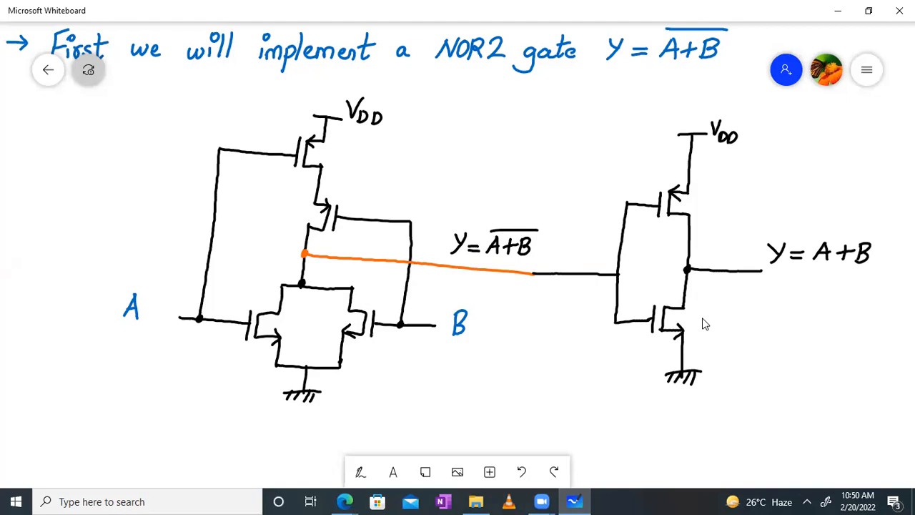
click(347, 500)
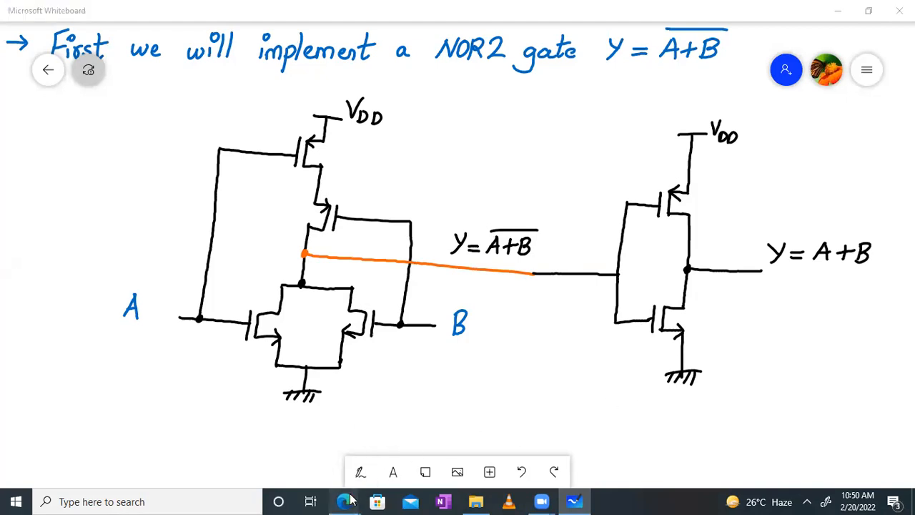
click(489, 440)
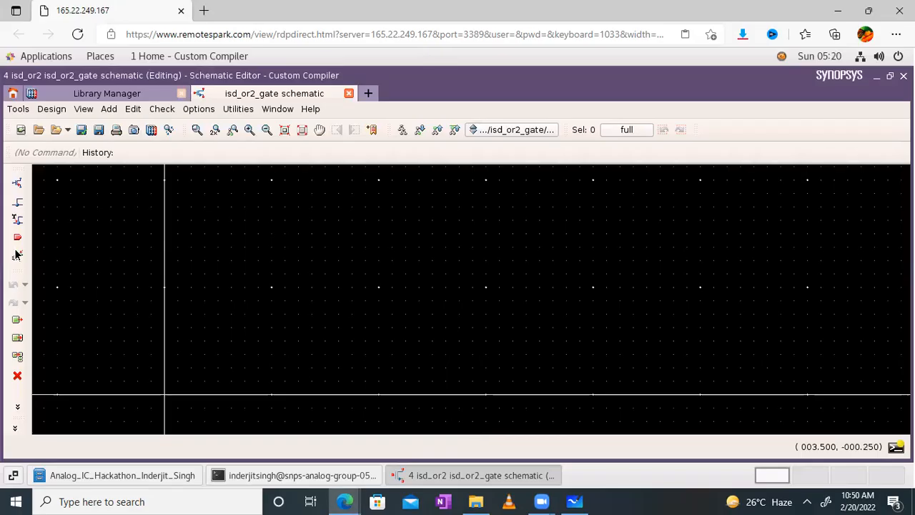
- Pick the nmos4t cell from the SAED_PDK_32_28 library for instance placement
click(16, 185)
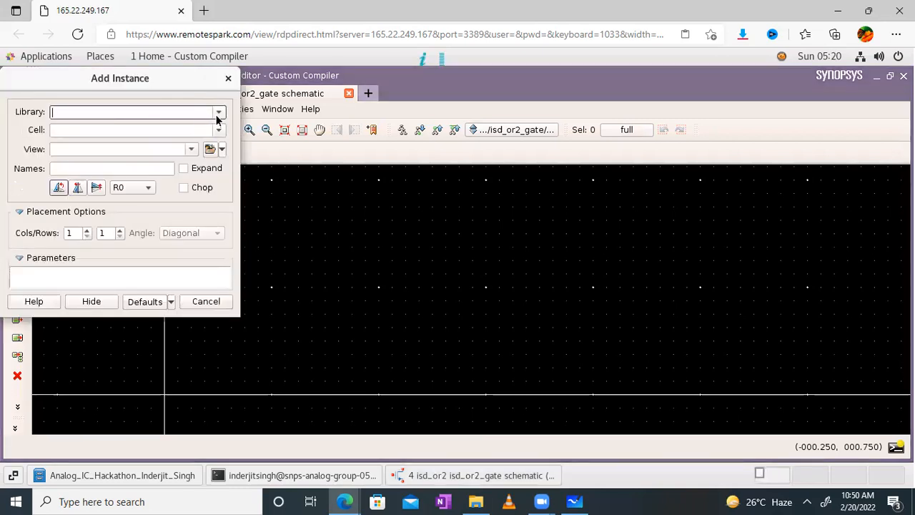
click(219, 112)
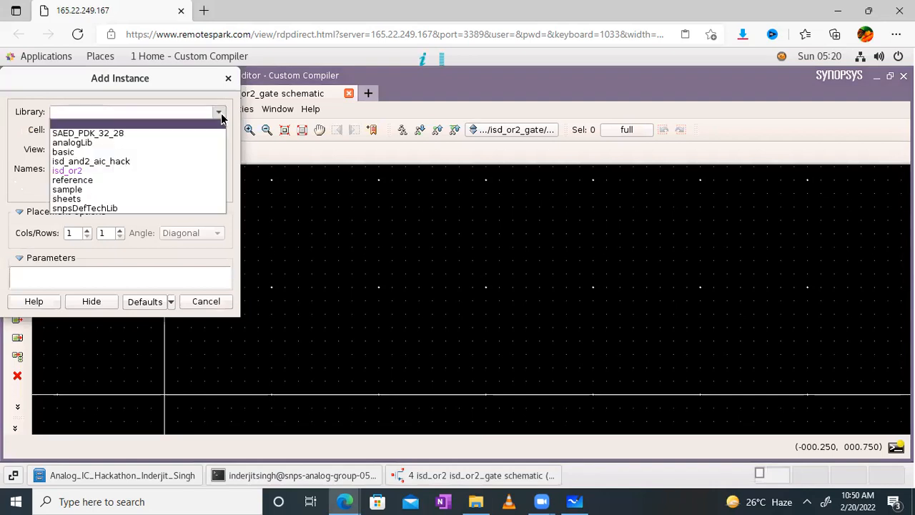
click(108, 134)
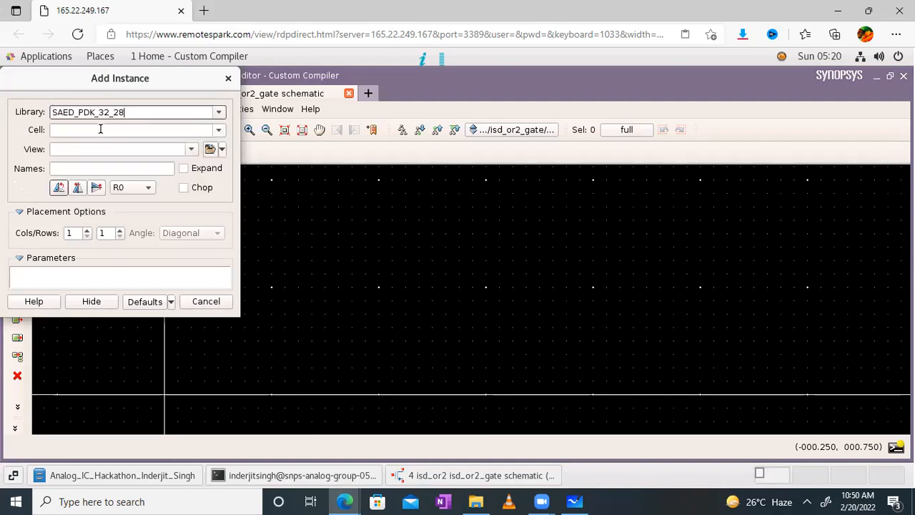
click(97, 129)
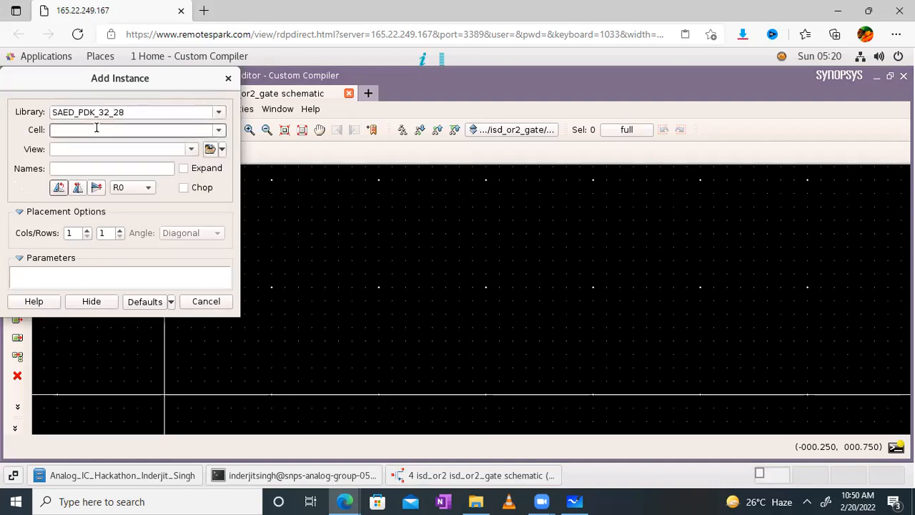
text(nmos4)
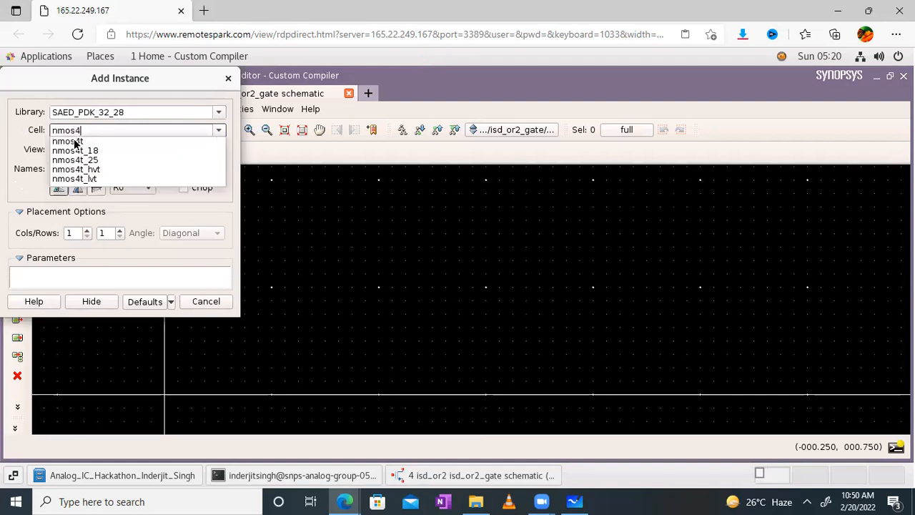
click(74, 142)
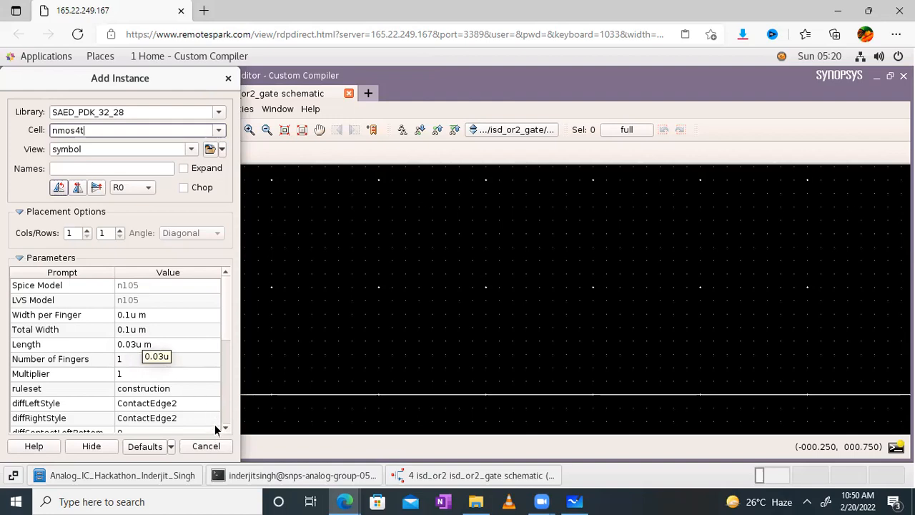
- Place three nmos4t transistors M0, M1 and M2 on the schematic, then pan the view
click(333, 277)
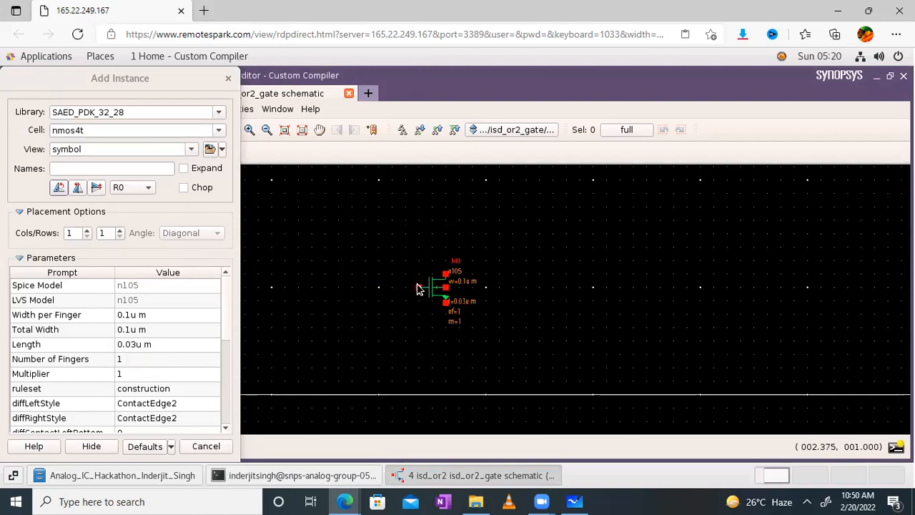
click(418, 288)
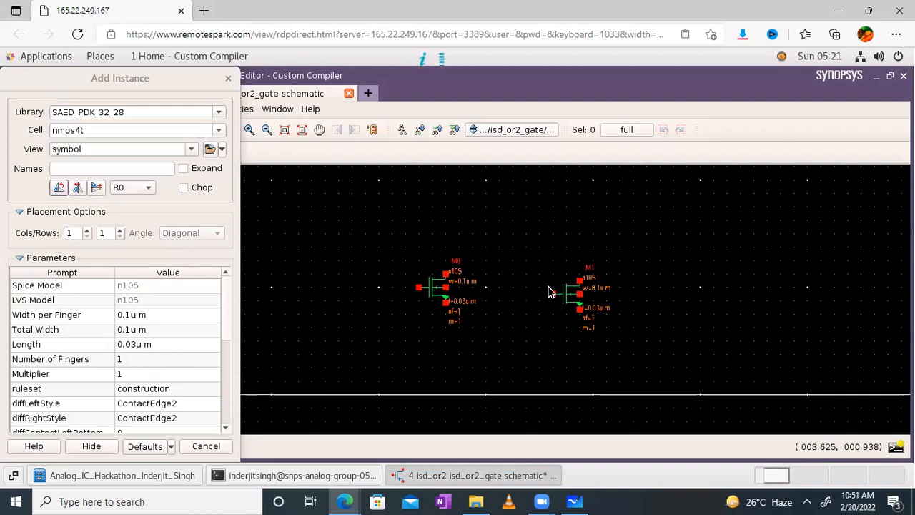
click(551, 289)
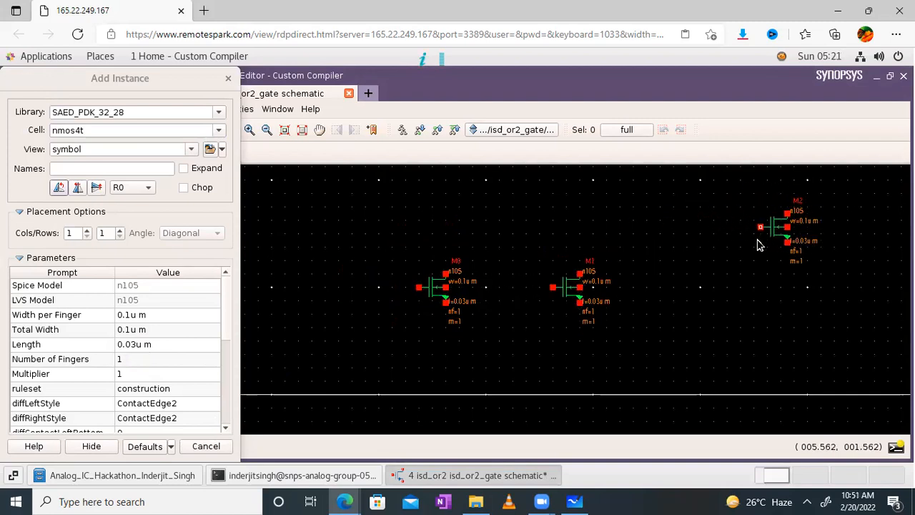
click(760, 244)
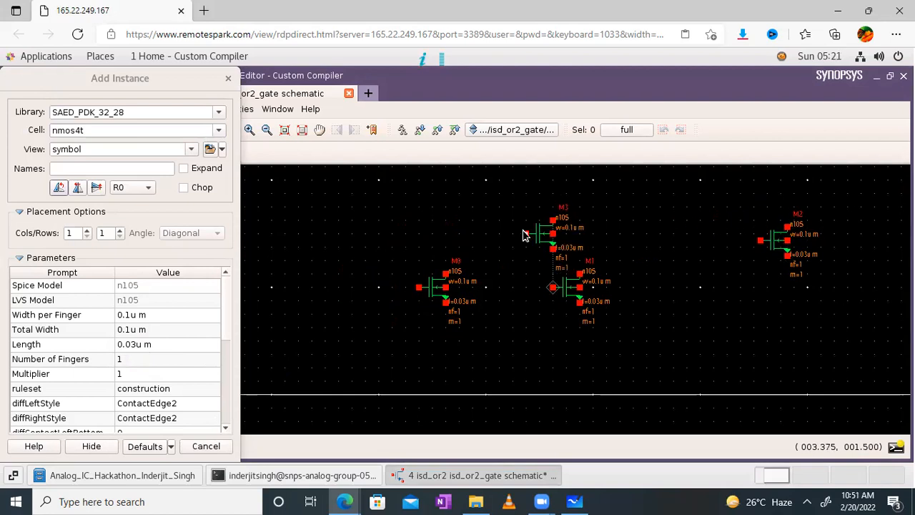
key(Escape)
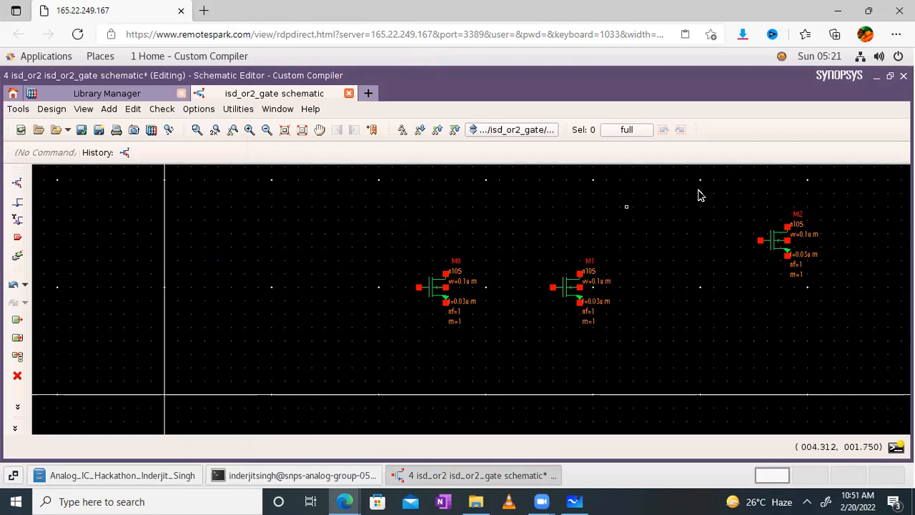
drag(699, 192, 654, 280)
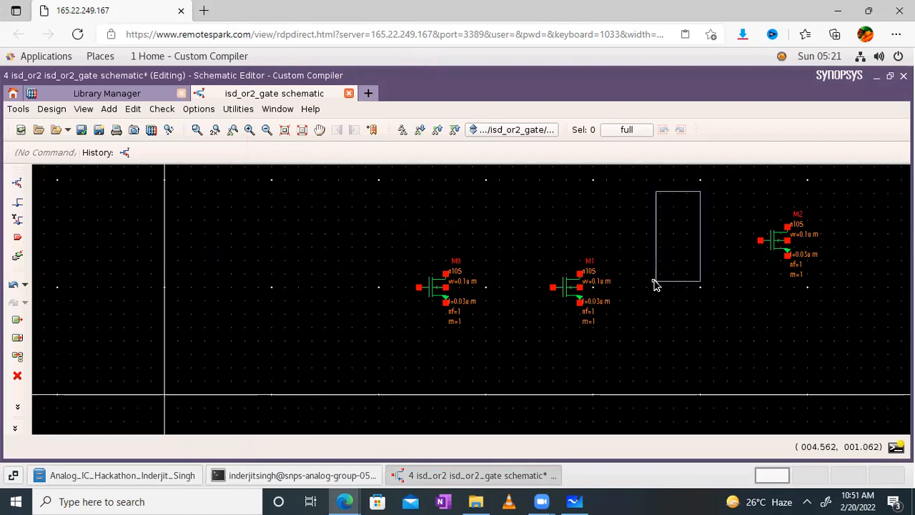
click(318, 132)
drag(687, 207, 592, 259)
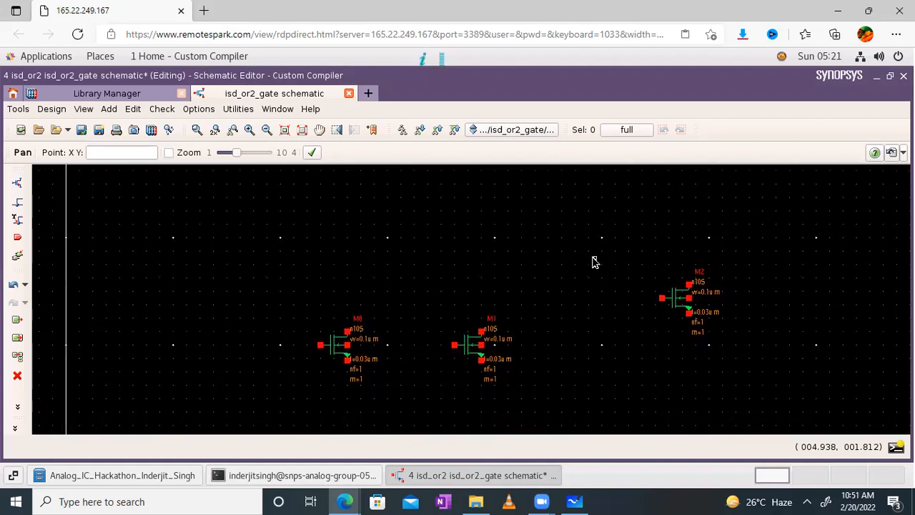
- Change the Add Instance cell from nmos4t to pmos4t
click(20, 183)
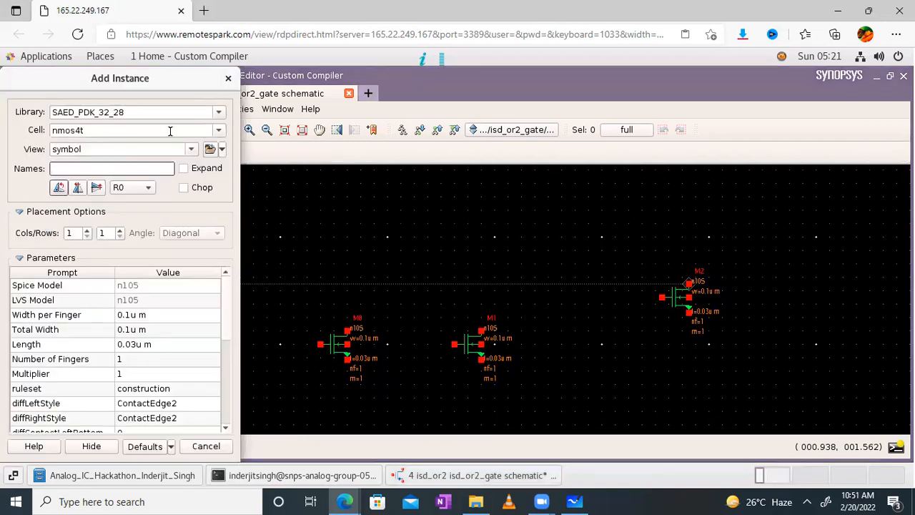
click(170, 131)
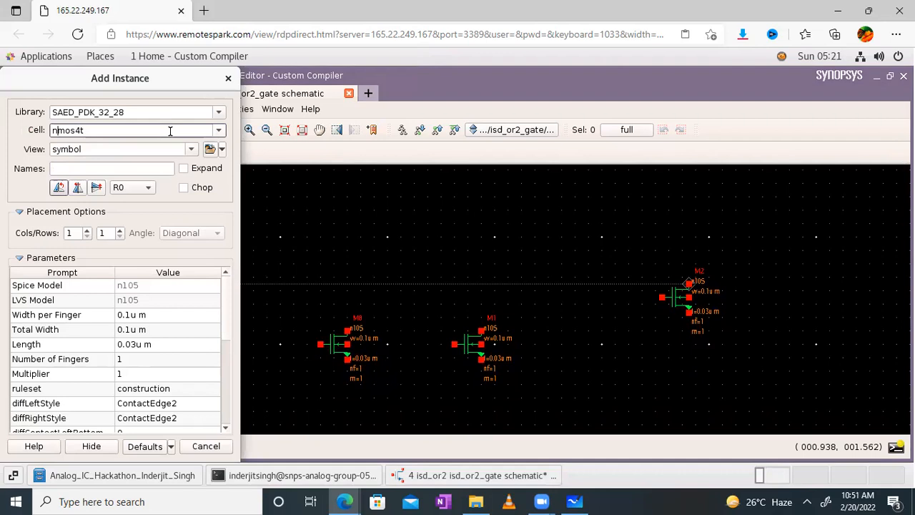
text(\p)
key(BackSpace)
key(BackSpace)
key(BackSpace)
text(p)
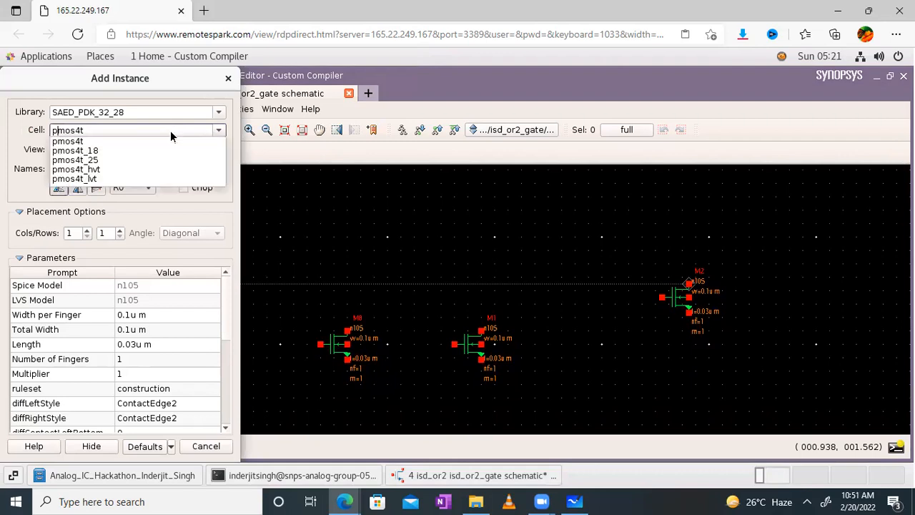
click(72, 142)
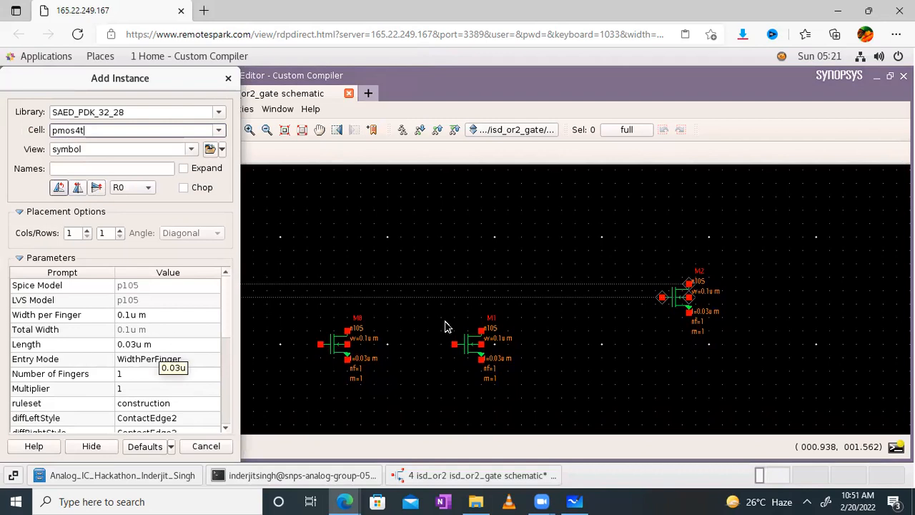
- Place three pmos4t transistors, including M3 above the NMOS pair and M5 above M2
click(414, 262)
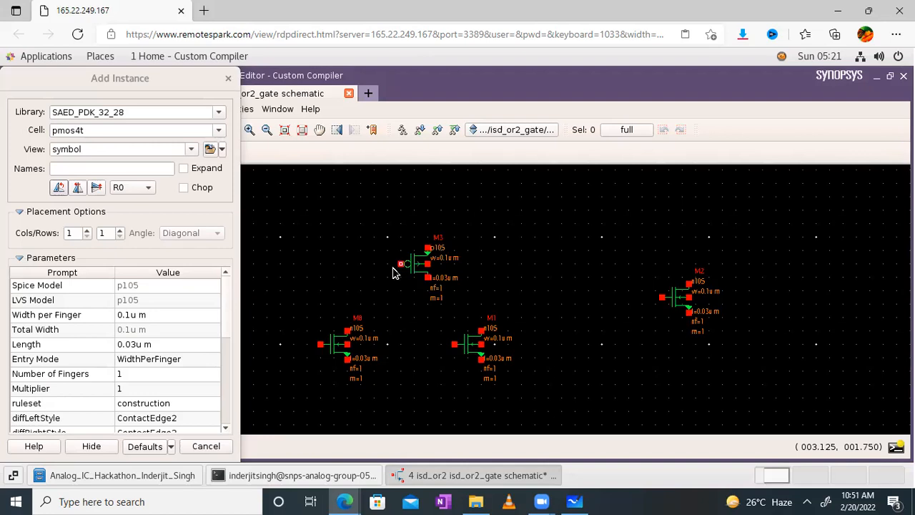
click(391, 268)
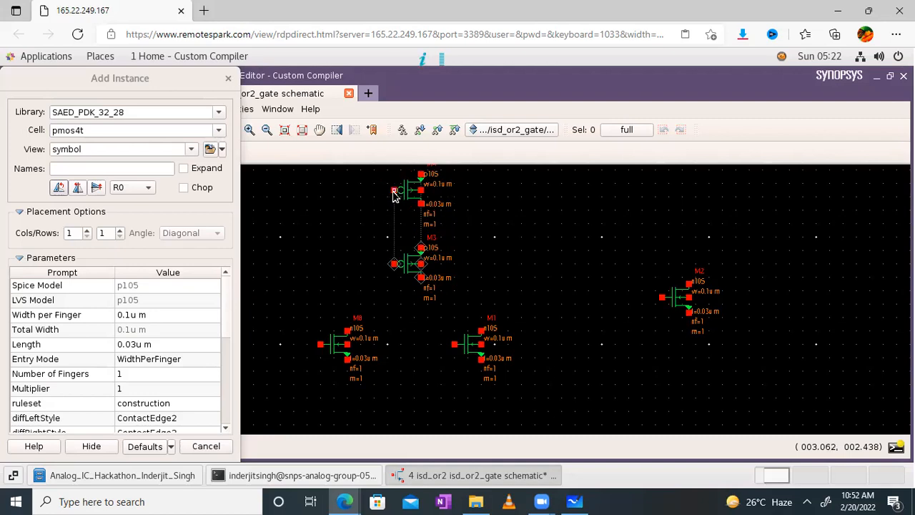
click(393, 195)
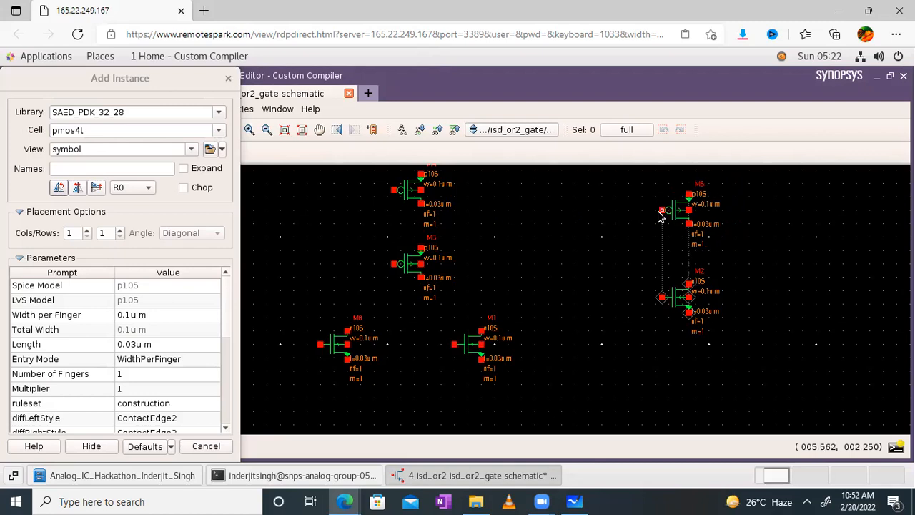
click(659, 216)
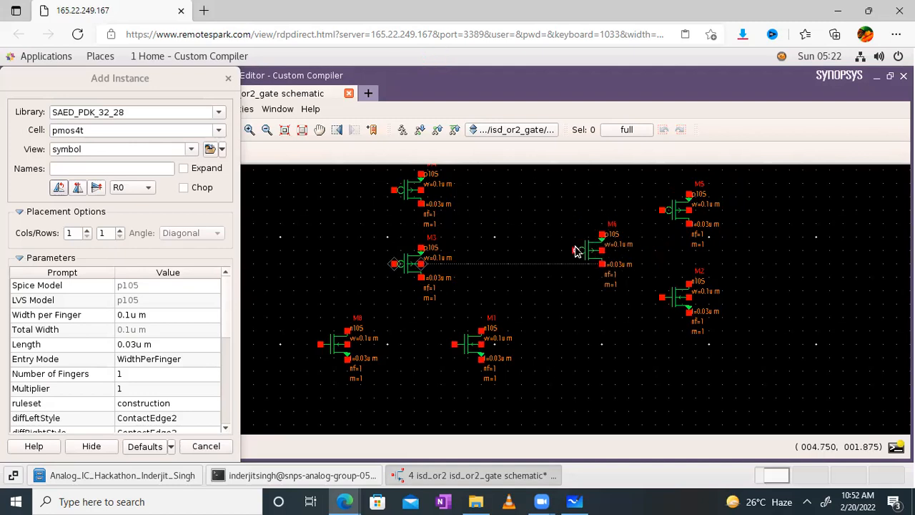
key(Escape)
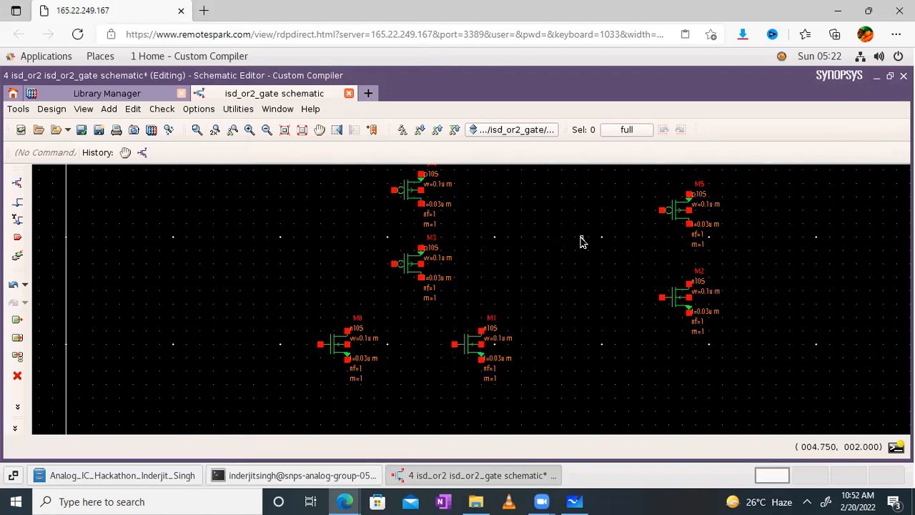
- Fit the view, then move M5 and M2 down to line up with M3 and M0/M1
click(266, 130)
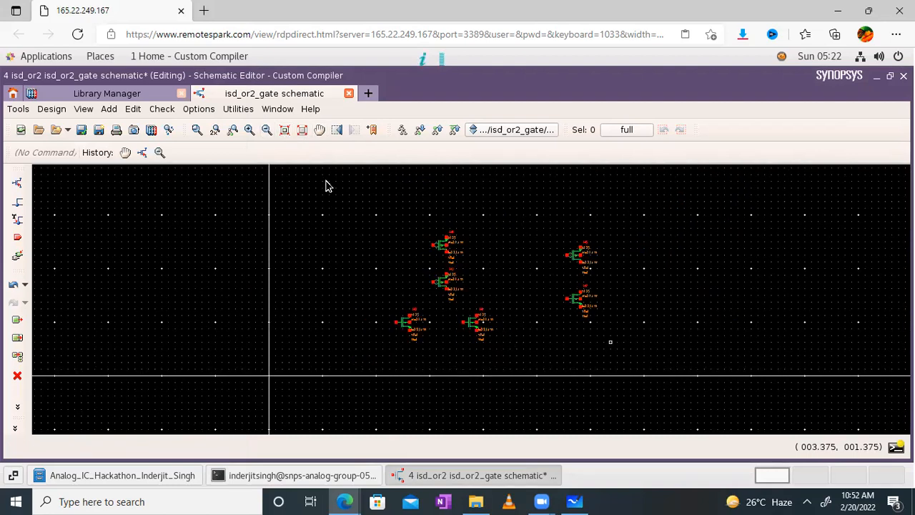
click(303, 135)
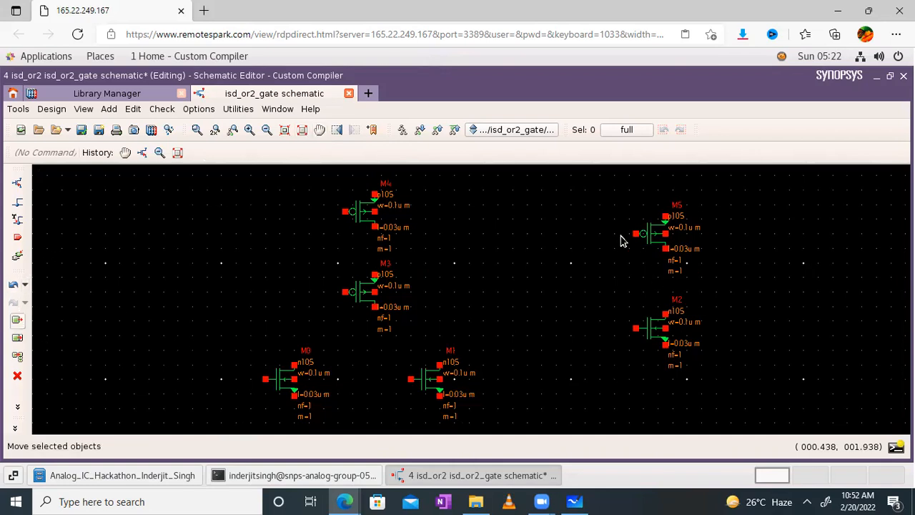
click(18, 321)
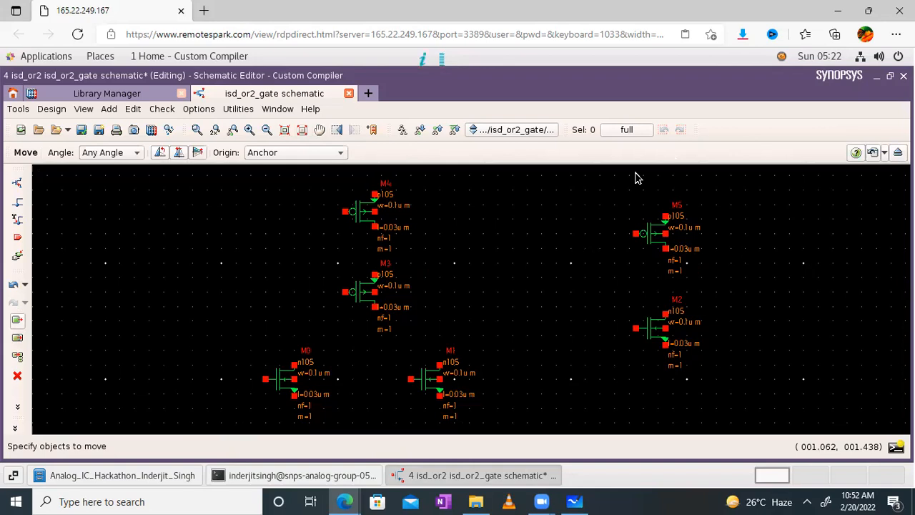
drag(615, 180, 758, 395)
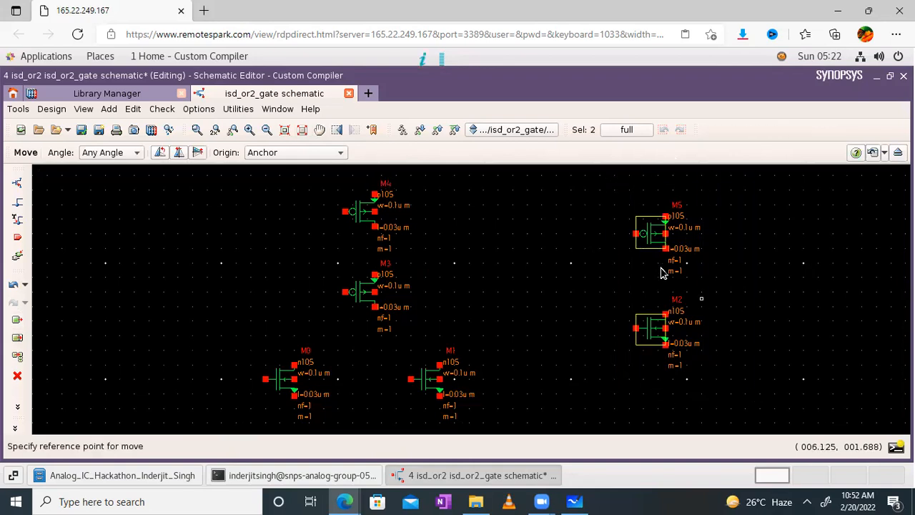
click(670, 365)
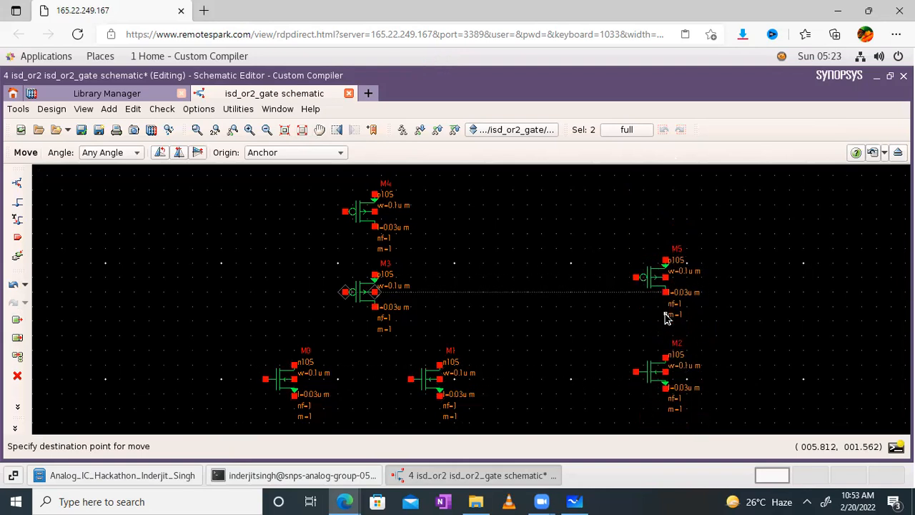
click(665, 317)
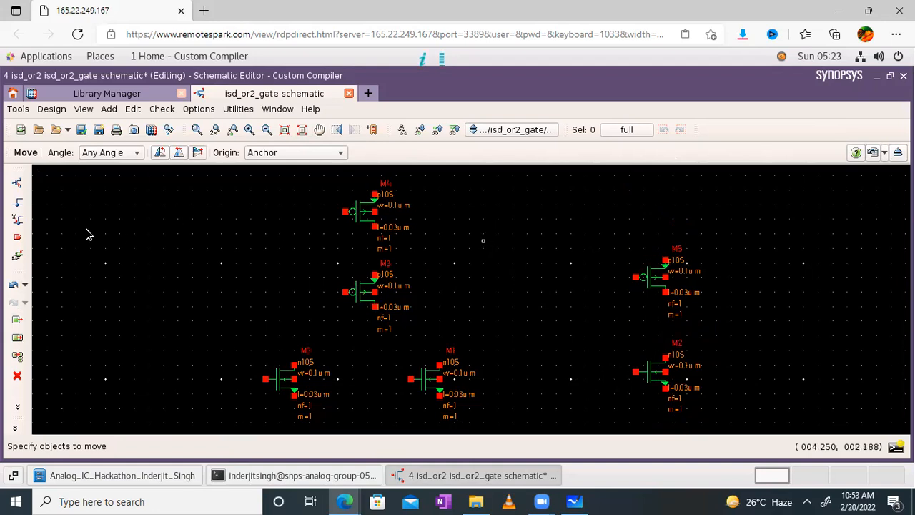
- Wire M4's gate down to M3's gate
click(19, 206)
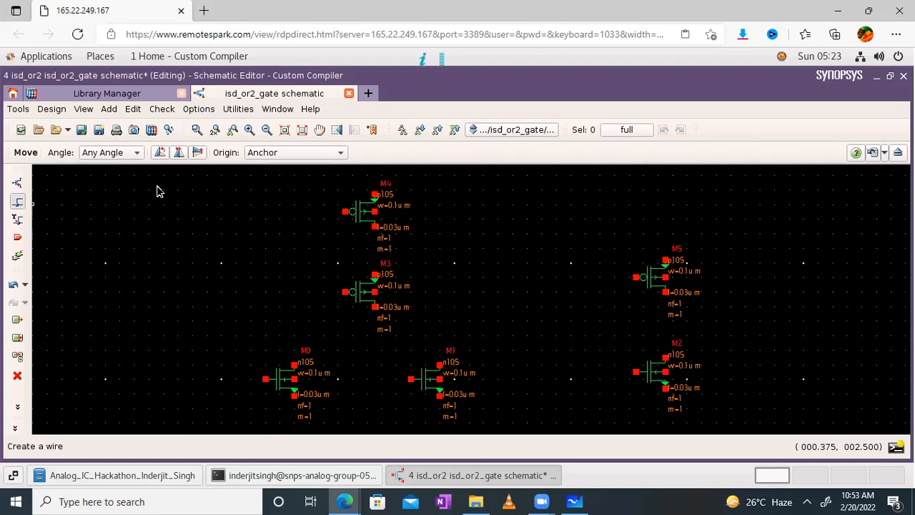
click(319, 213)
double_click(321, 215)
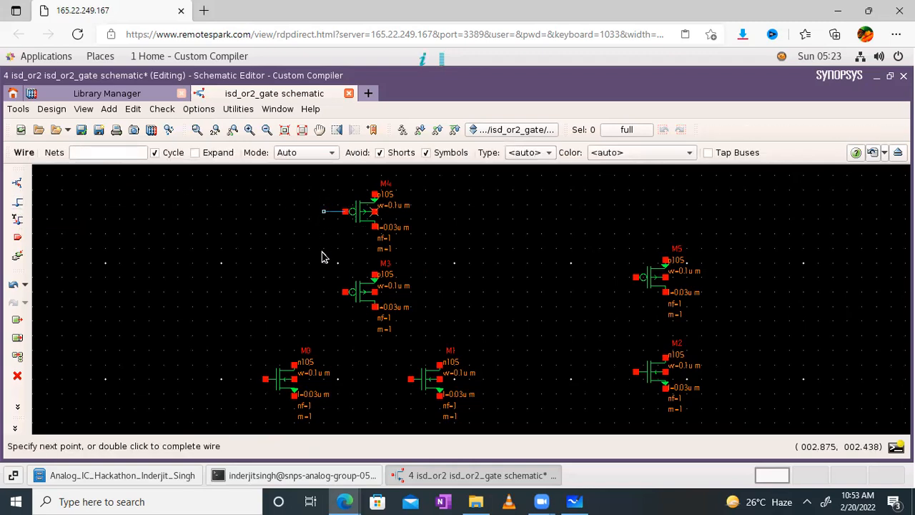
click(324, 213)
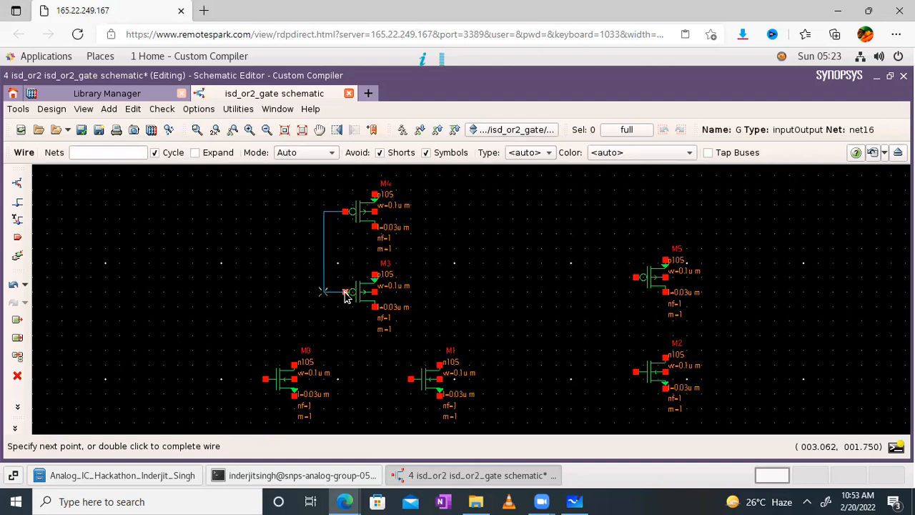
click(345, 293)
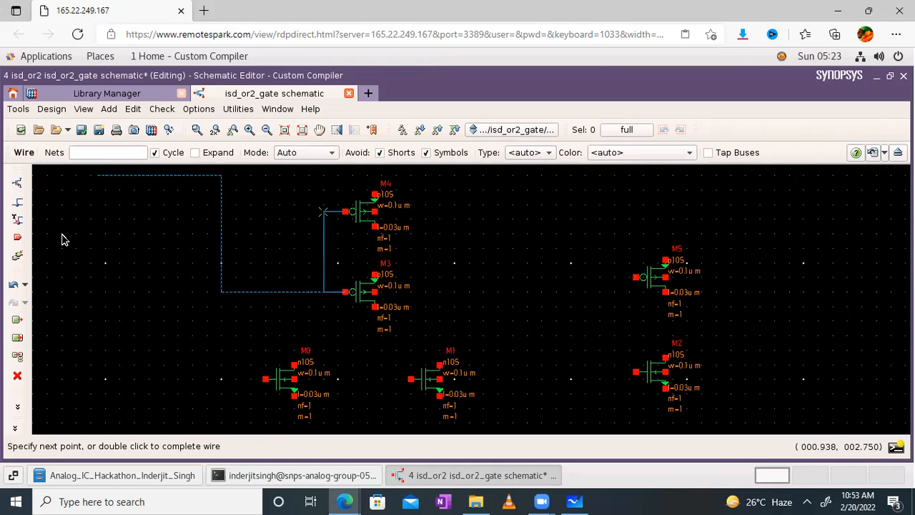
key(Escape)
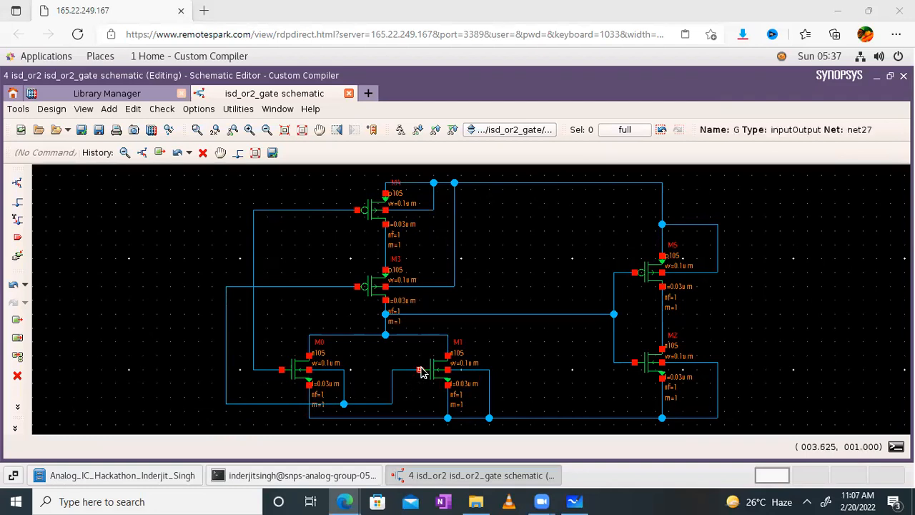
- Replace the stray wire near M0 with a wire from M0's net to the bottom rail, then view the whiteboard sketch
right_click(344, 395)
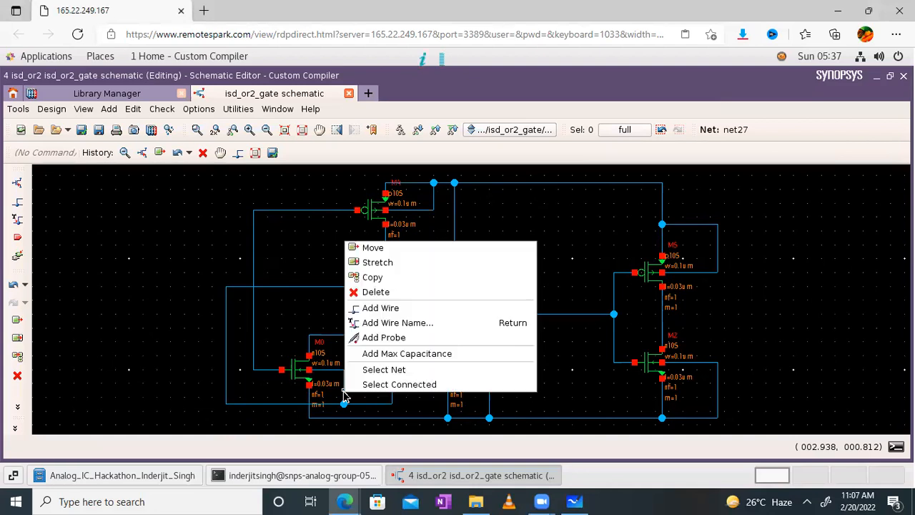
click(373, 291)
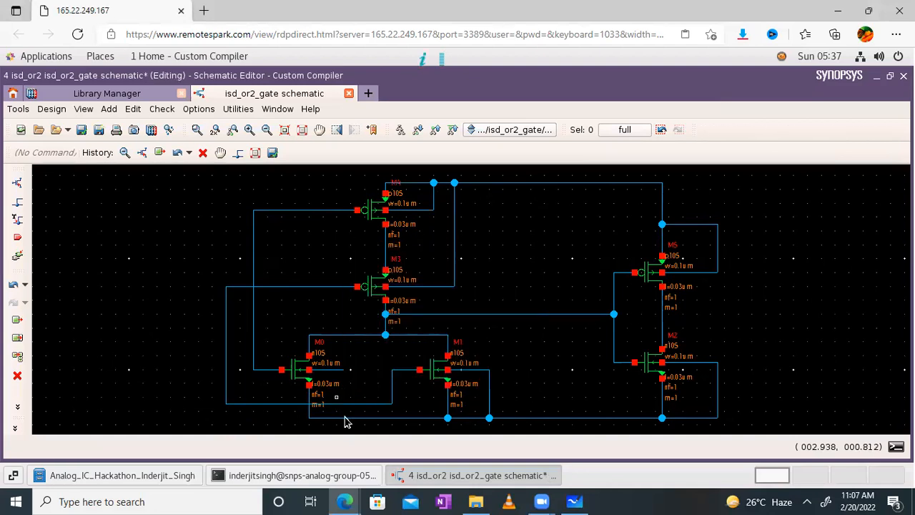
click(17, 202)
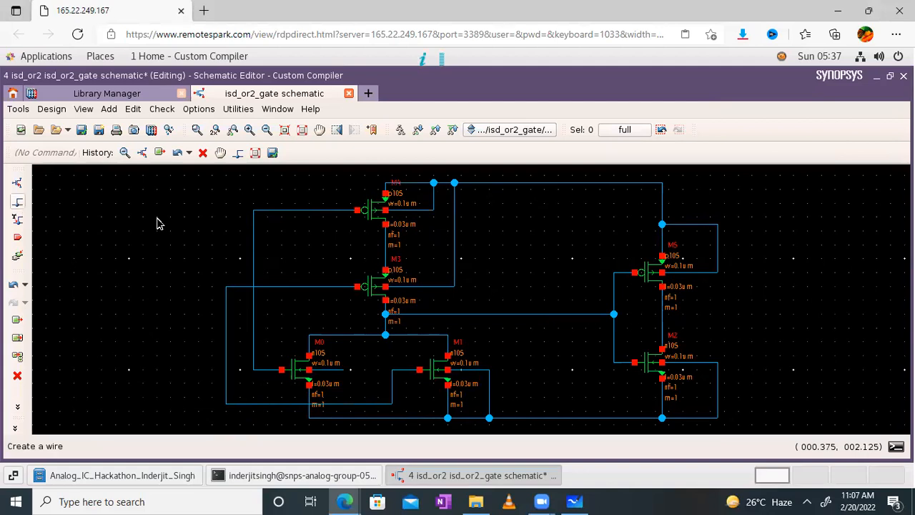
click(343, 369)
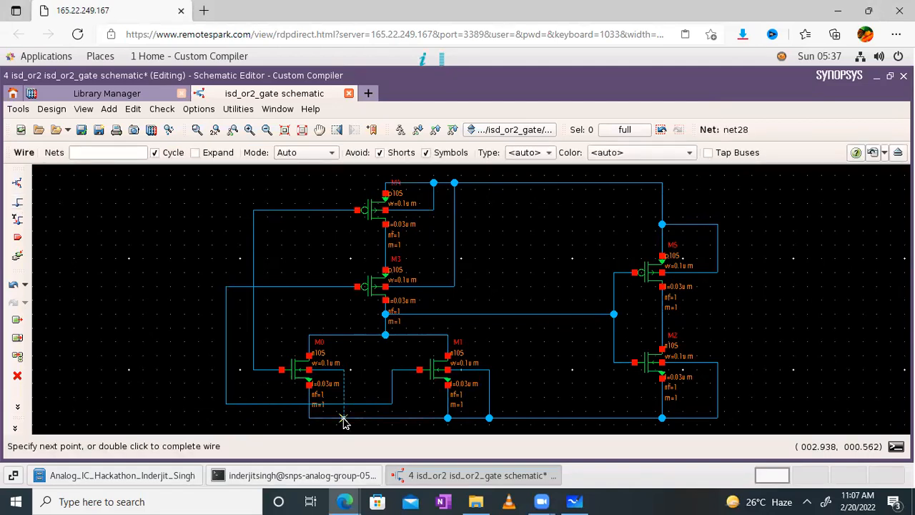
double_click(344, 419)
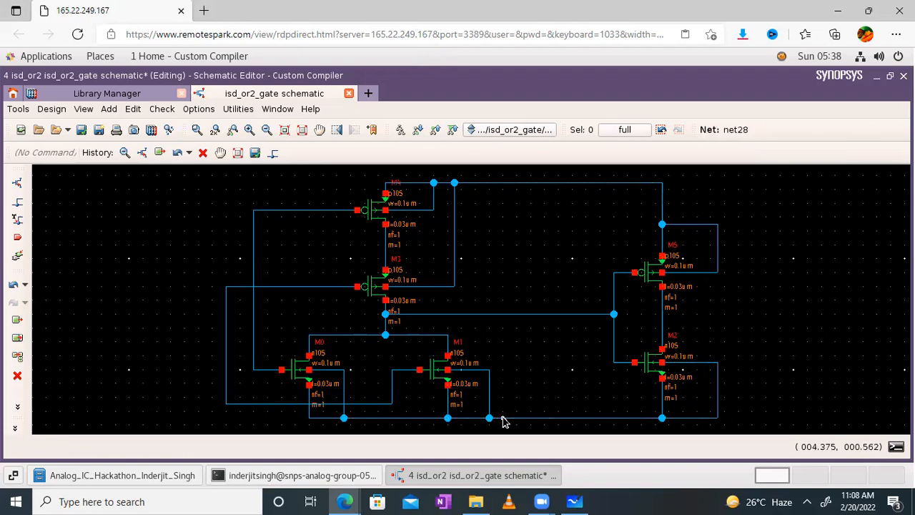
click(574, 501)
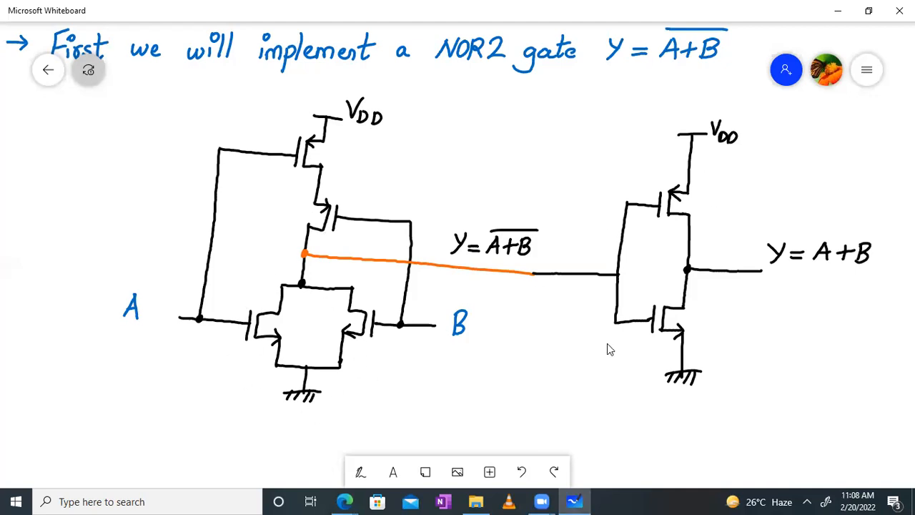
- Return from the whiteboard sketch to the remote Custom Compiler isd_or2_gate schematic
click(345, 501)
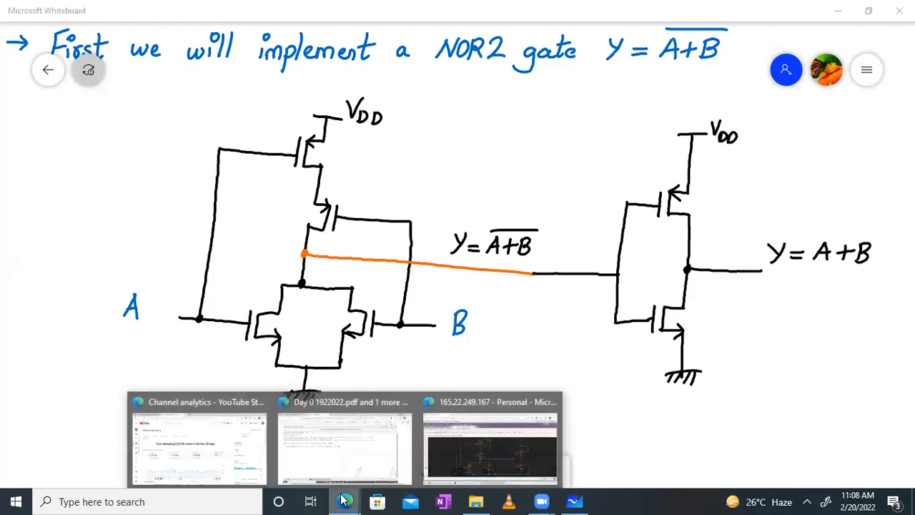
click(478, 446)
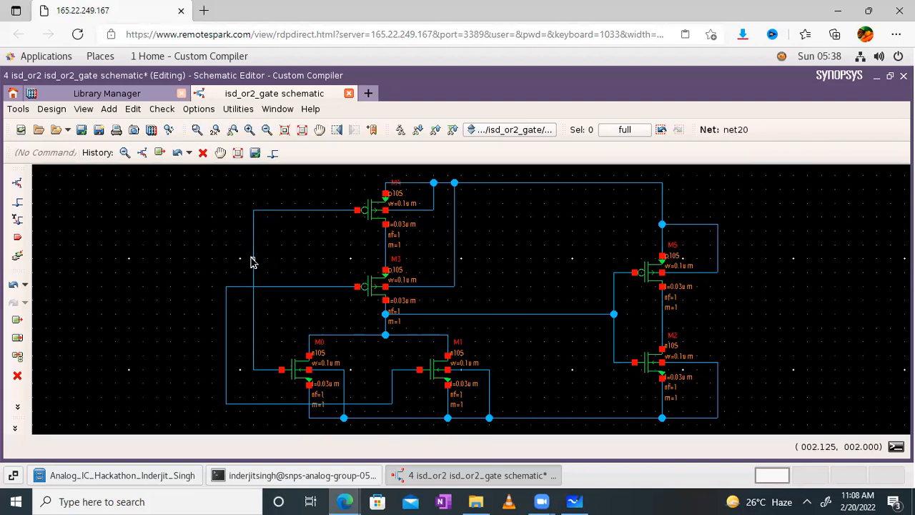
- Place input pins In1 and In2 at the left of the circuit
click(20, 242)
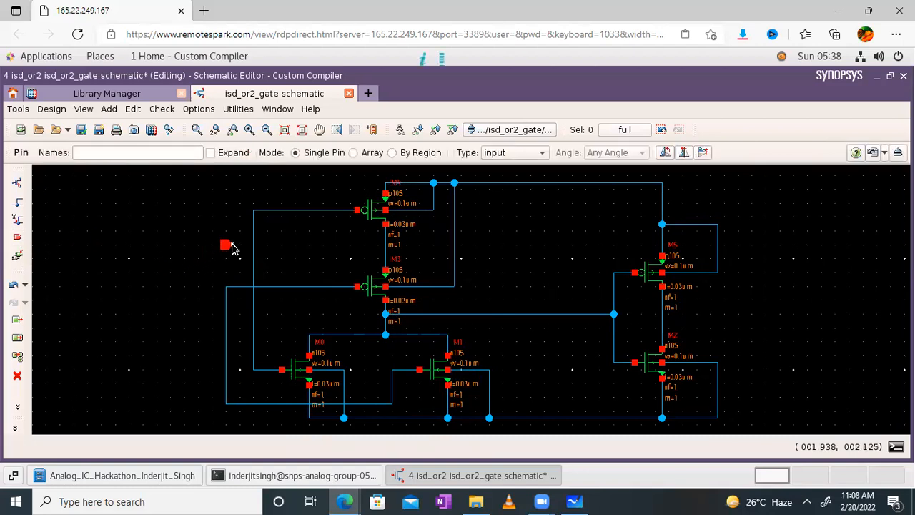
click(146, 169)
click(144, 153)
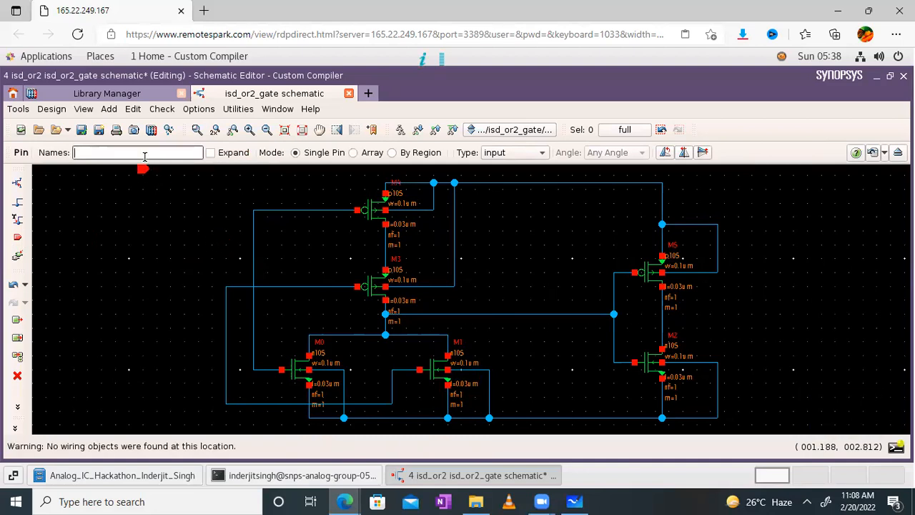
text(In1)
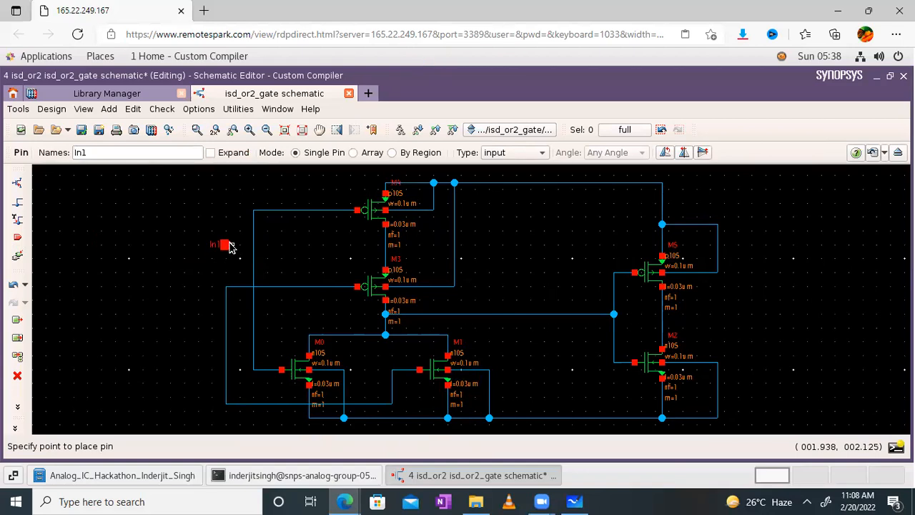
click(516, 153)
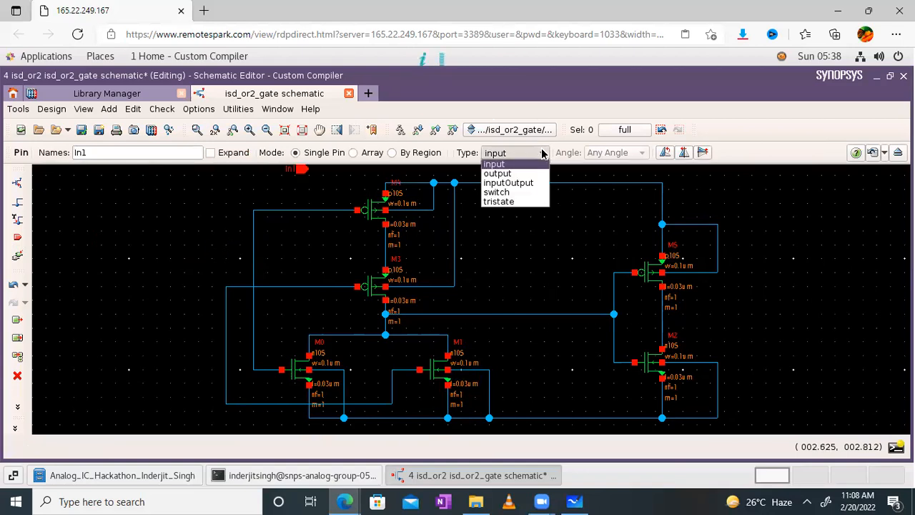
click(508, 165)
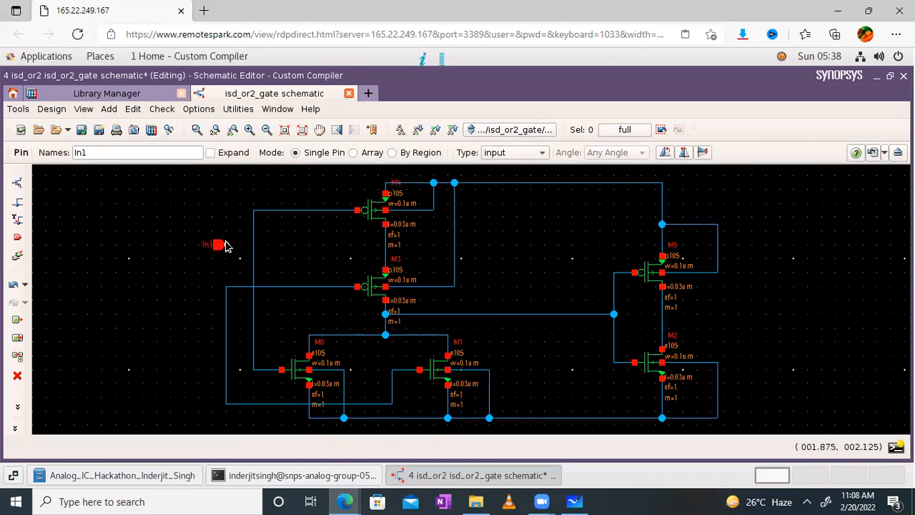
click(225, 245)
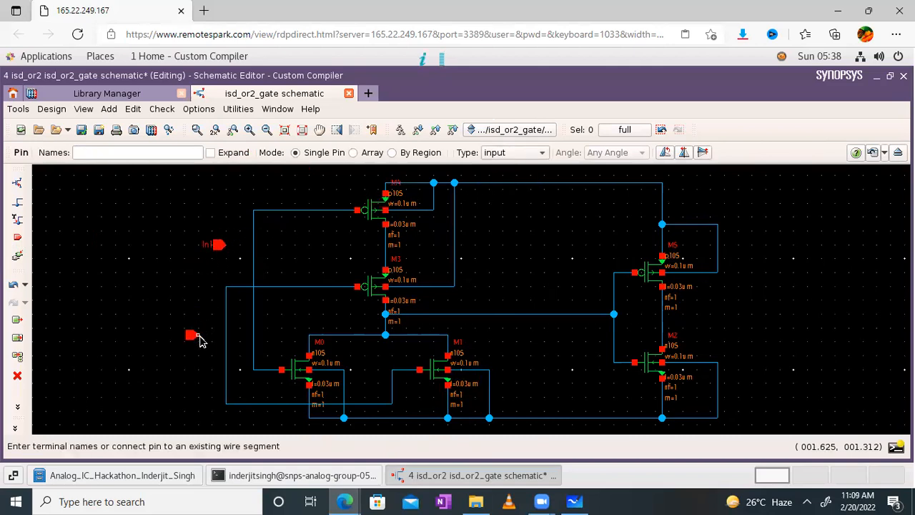
click(112, 153)
text(In2)
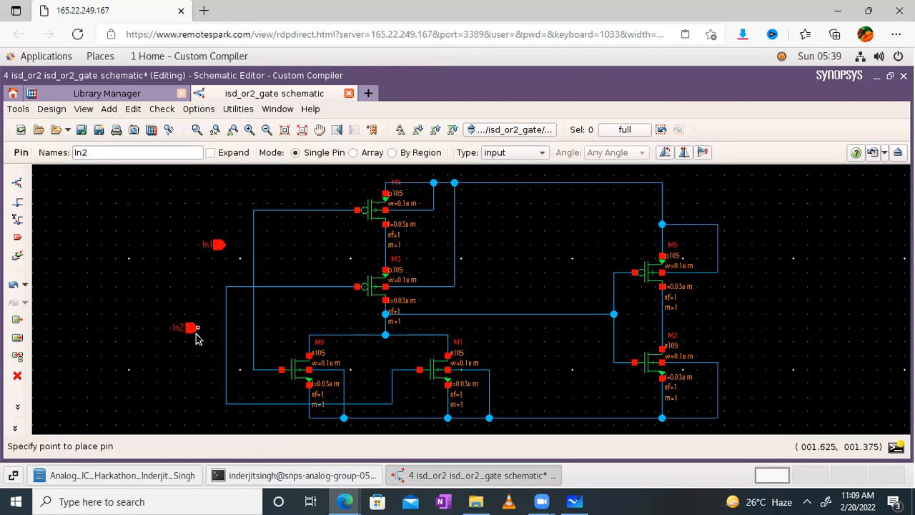
click(198, 338)
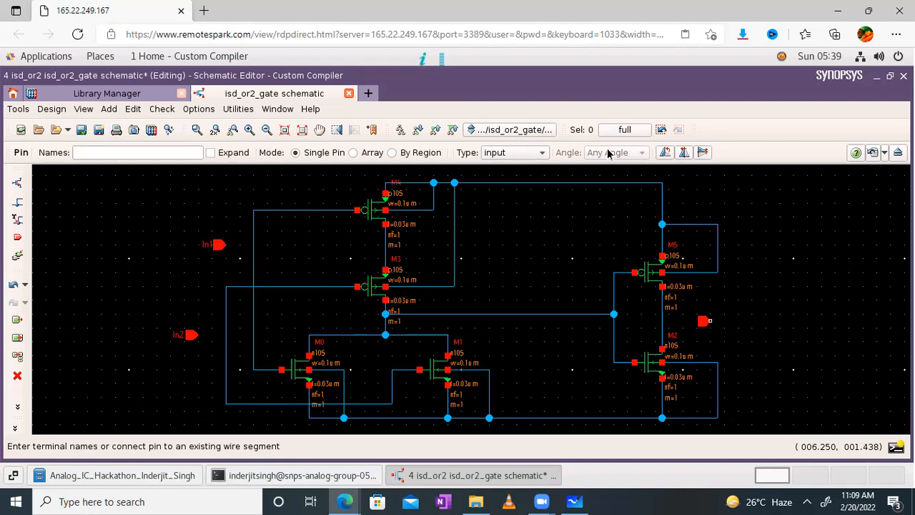
- Add an output pin named Out at the right of the circuit
click(543, 153)
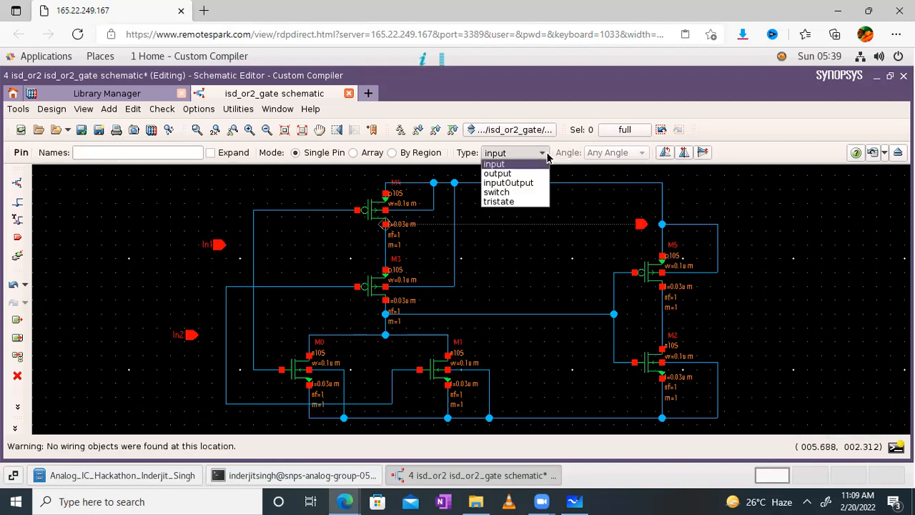
click(501, 173)
click(168, 154)
text(Out)
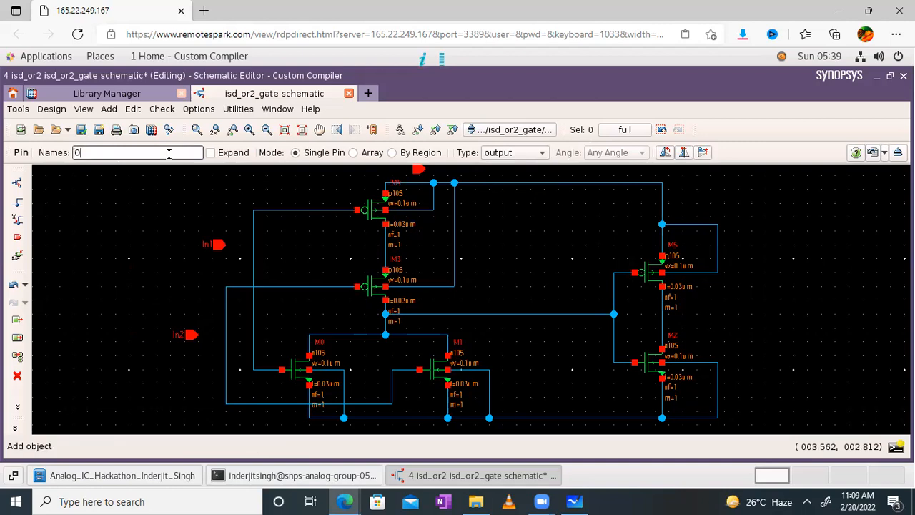
click(697, 318)
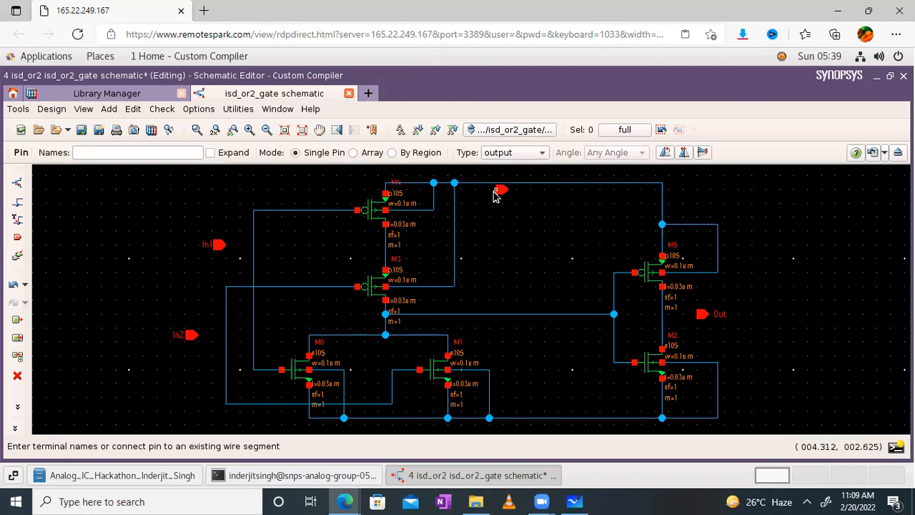
- Pan the view to make room above the top rail and set the new pin type to input
key(Escape)
drag(513, 204, 512, 255)
drag(545, 204, 541, 259)
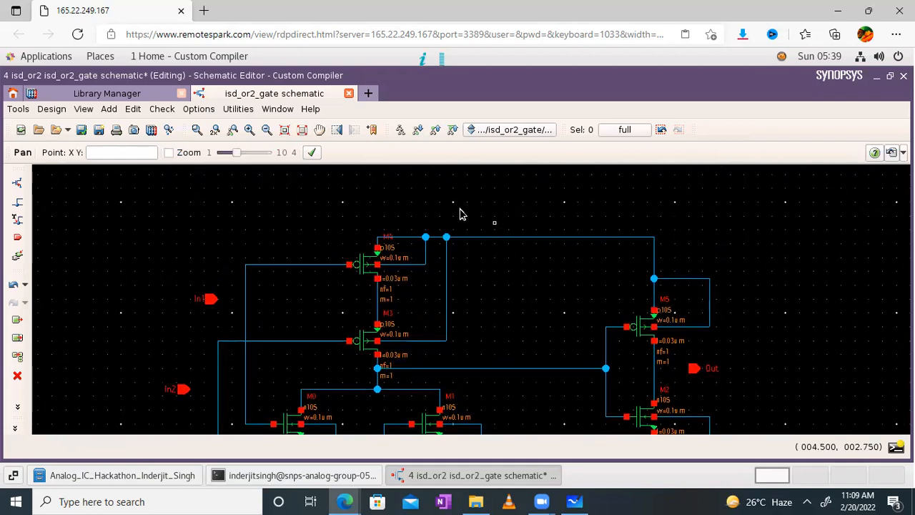
click(17, 240)
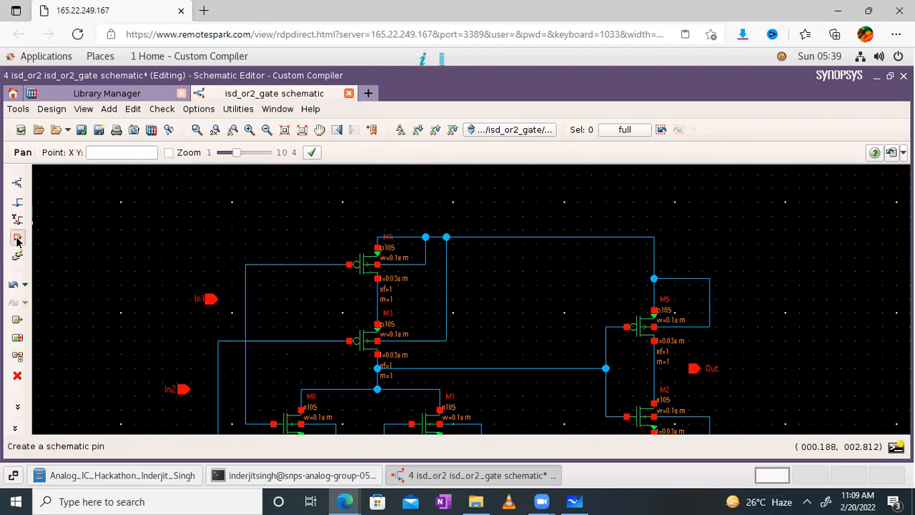
click(493, 222)
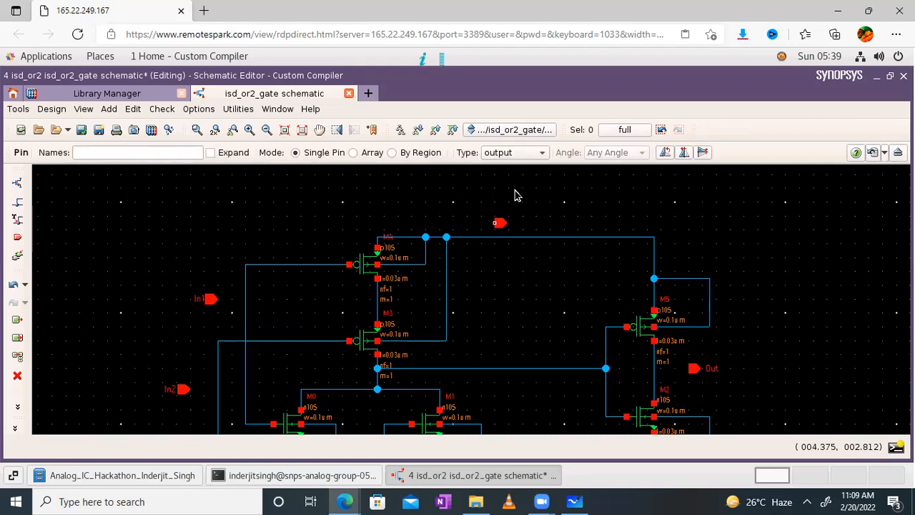
click(540, 153)
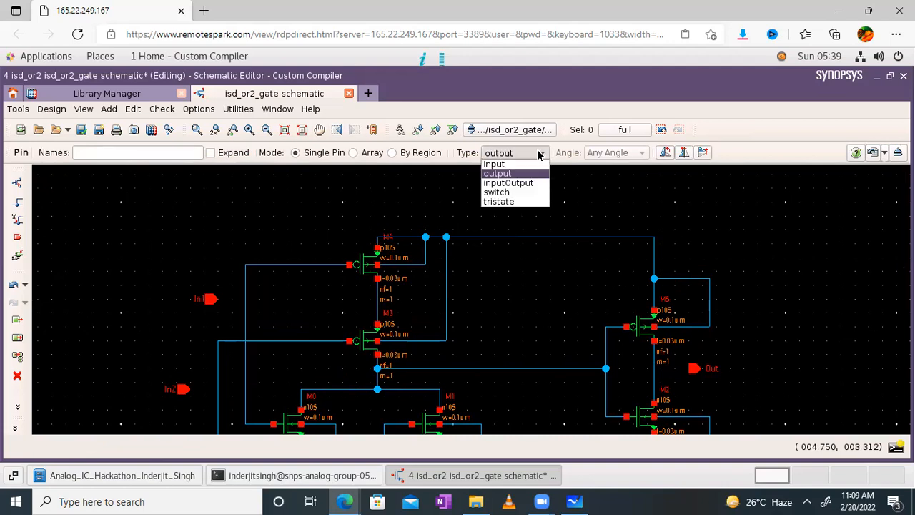
click(540, 154)
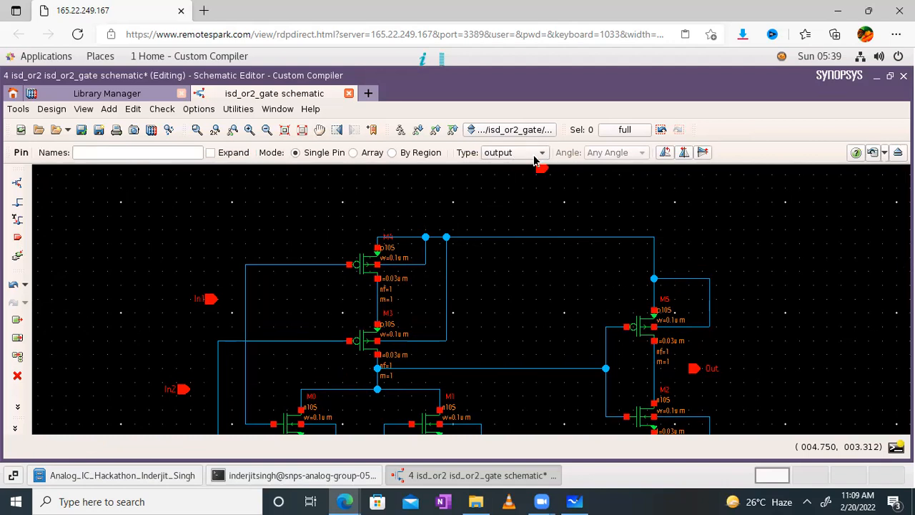
click(508, 155)
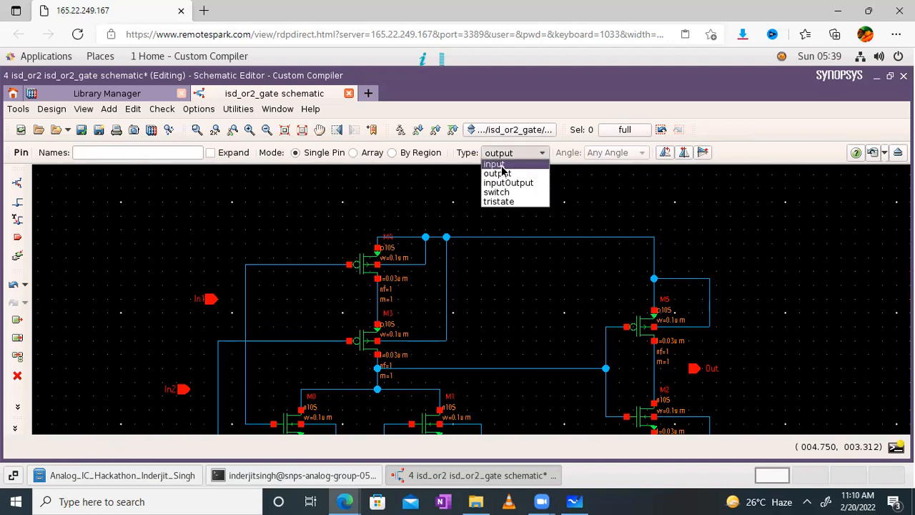
click(502, 165)
- Name the pin VDD, rotate it to point downward and place it above the top rail
click(181, 154)
text(V)
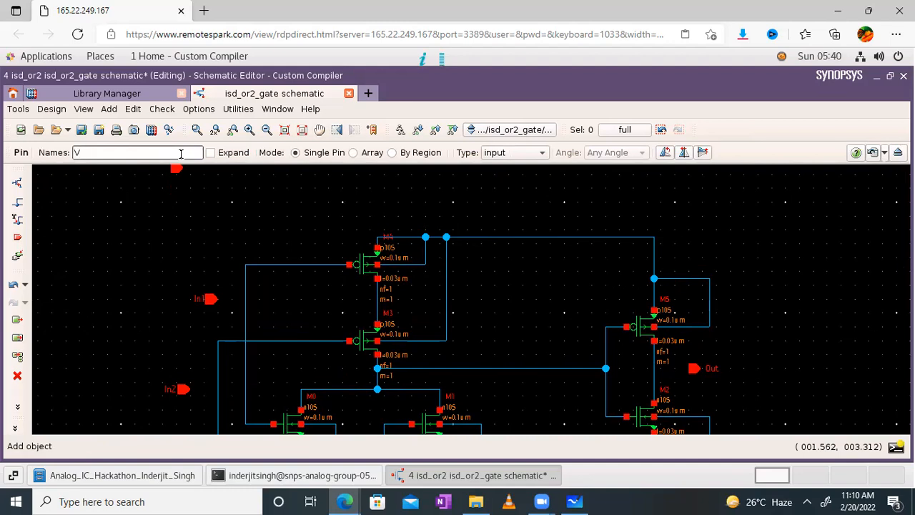
text(DD)
key(Return)
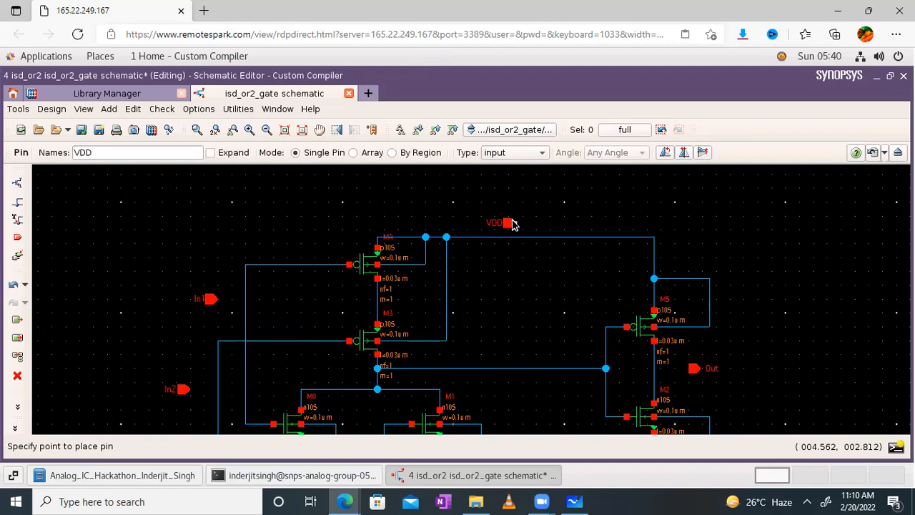
key(r)
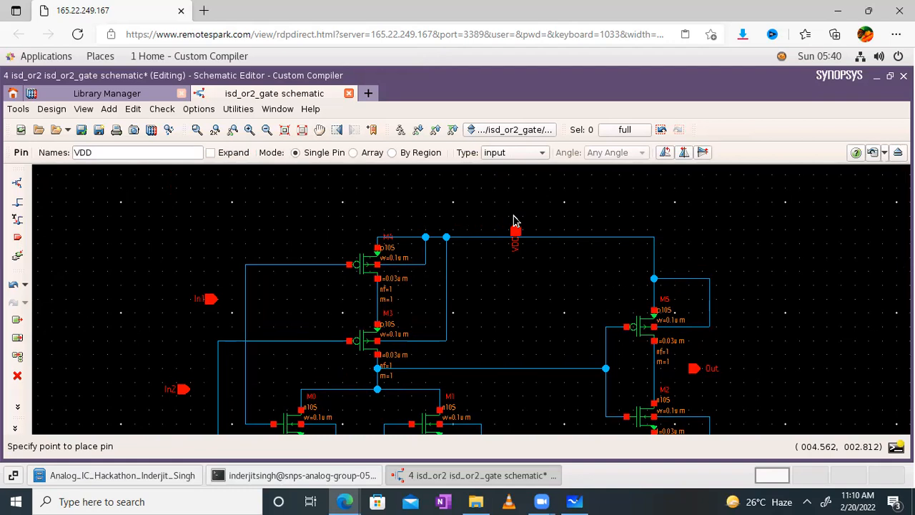
key(r)
key(r)
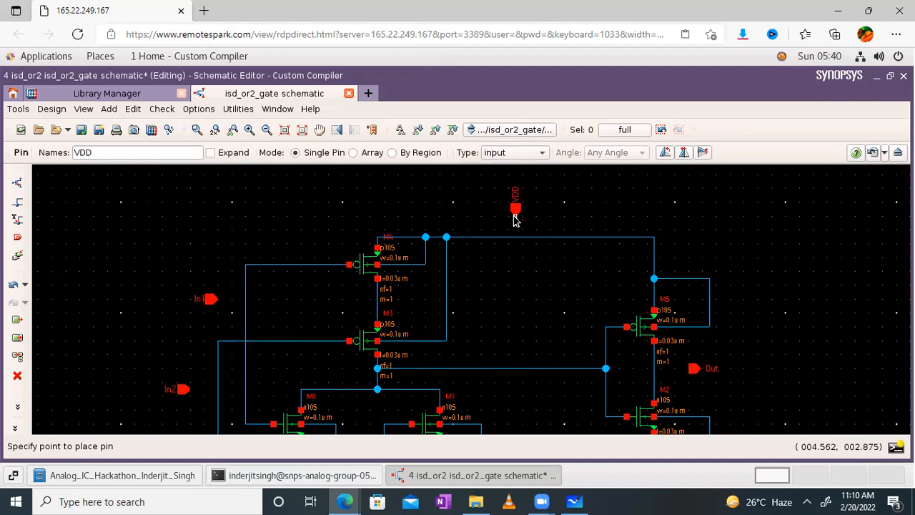
click(515, 219)
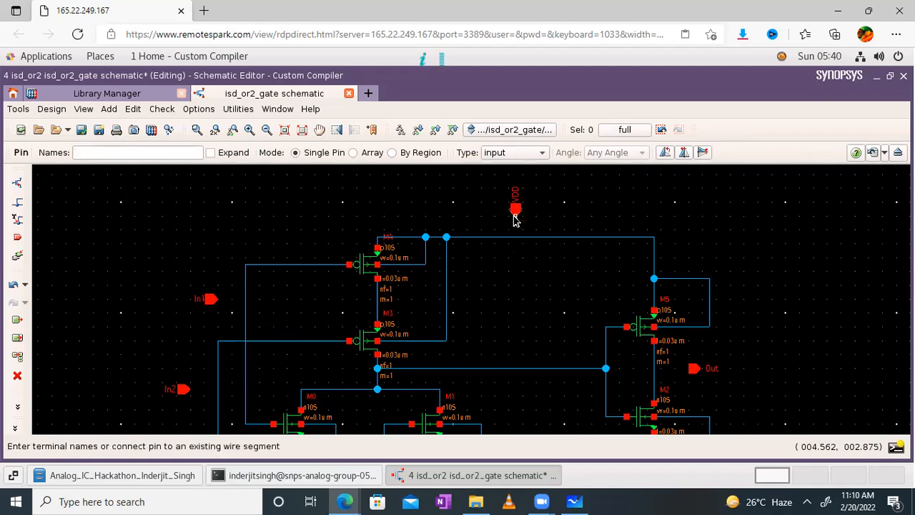
key(Escape)
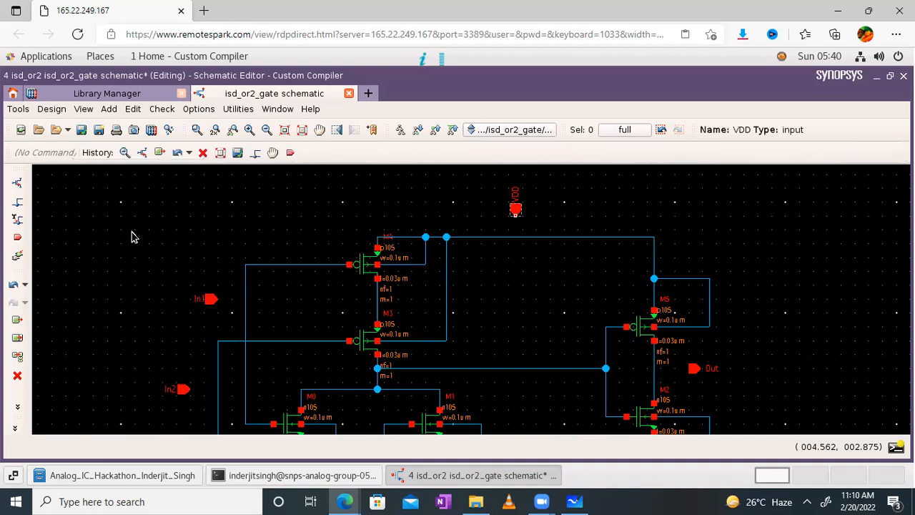
- Place a VSS pin below the bottom rail, then fit the whole schematic in view
click(300, 134)
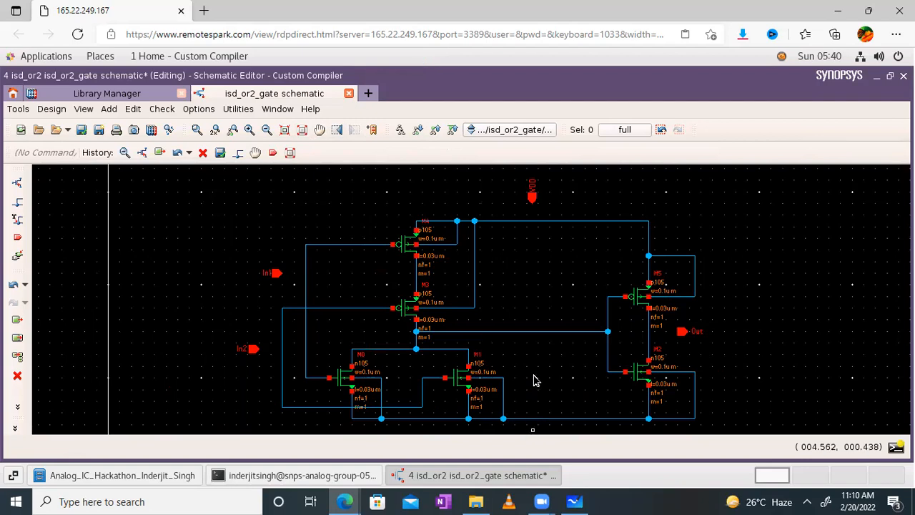
click(320, 129)
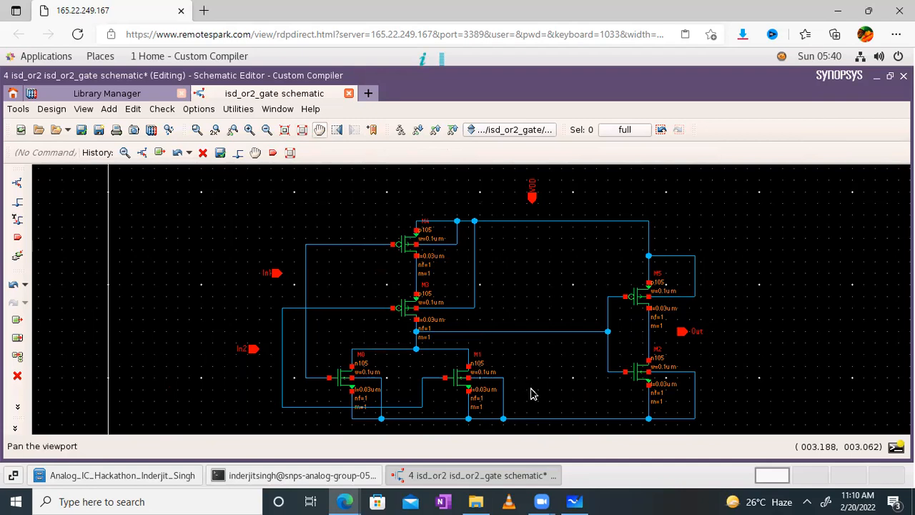
drag(520, 342, 512, 323)
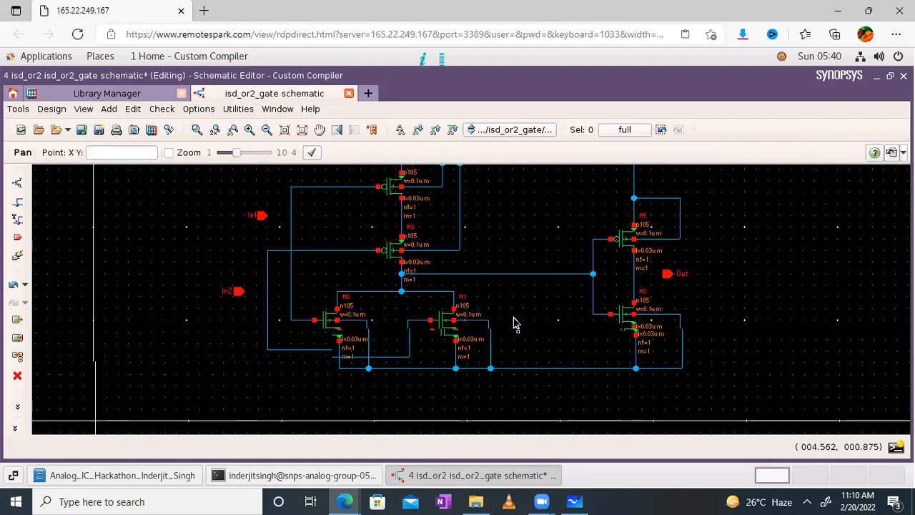
click(17, 237)
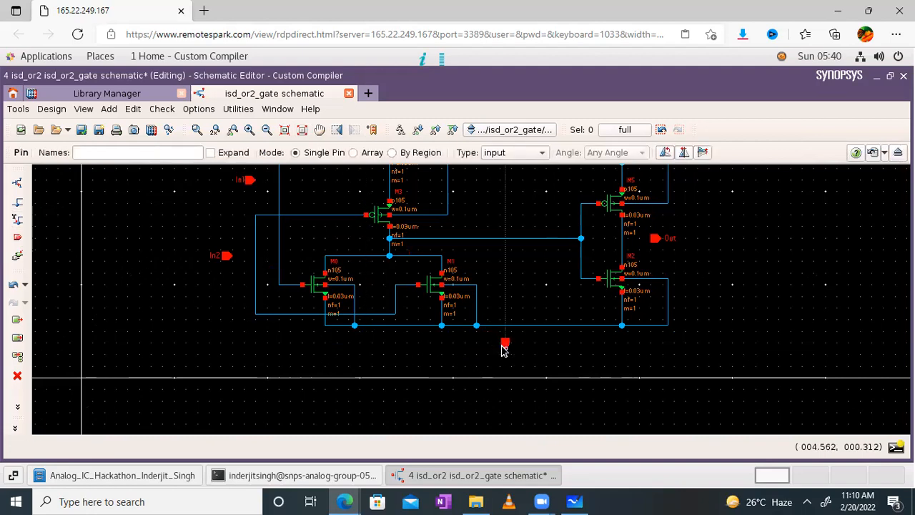
click(172, 152)
text(VSS)
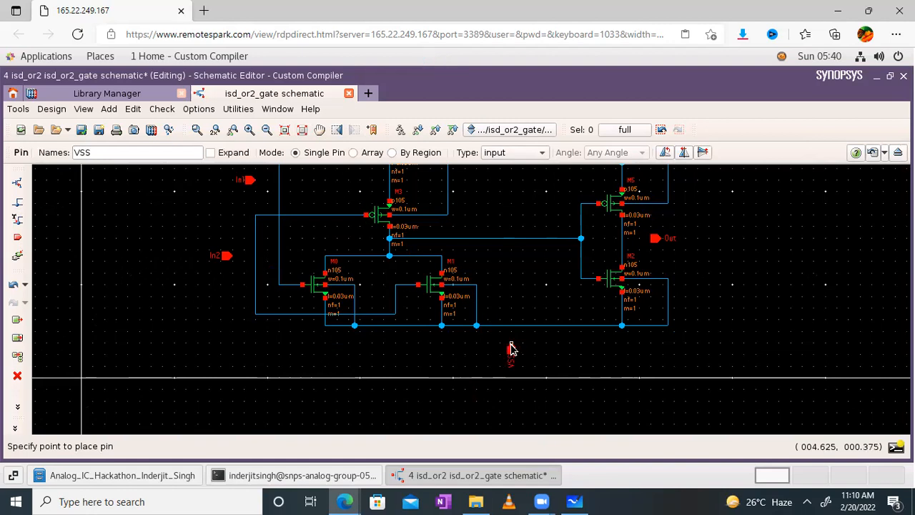
click(510, 349)
key(Escape)
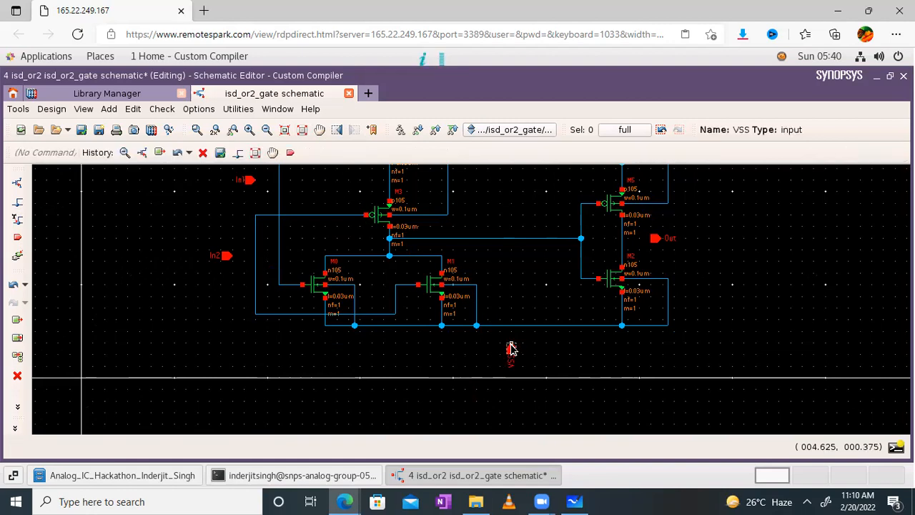
click(302, 137)
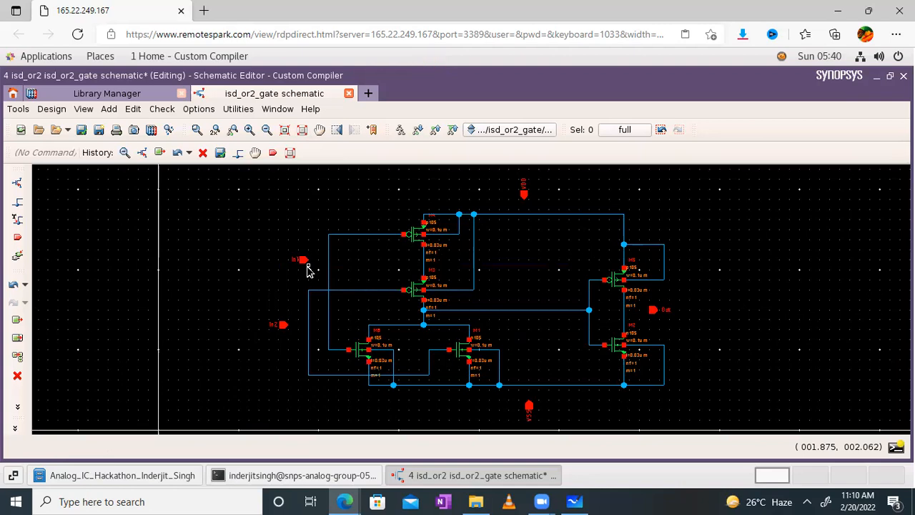
scroll(307, 270, up, 2)
- Wire the In1 pin to the adjacent vertical gate wire
click(17, 203)
click(301, 253)
click(350, 253)
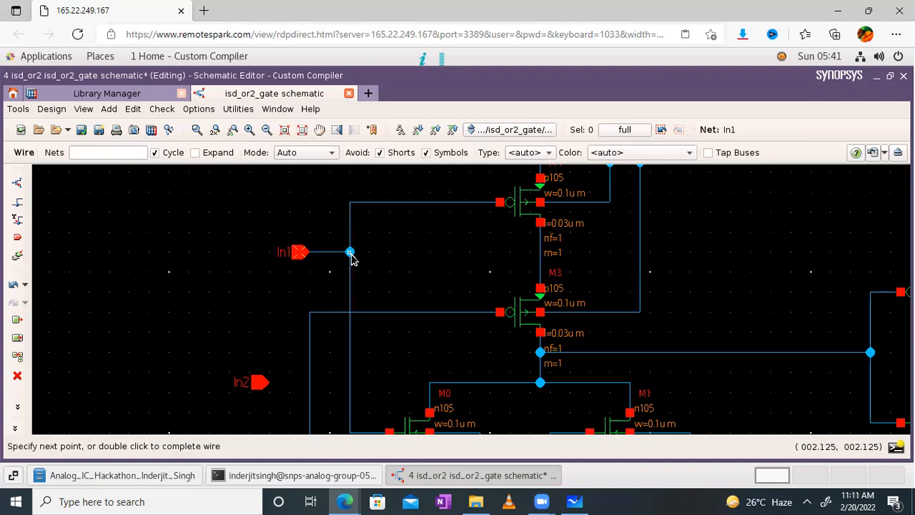
key(Escape)
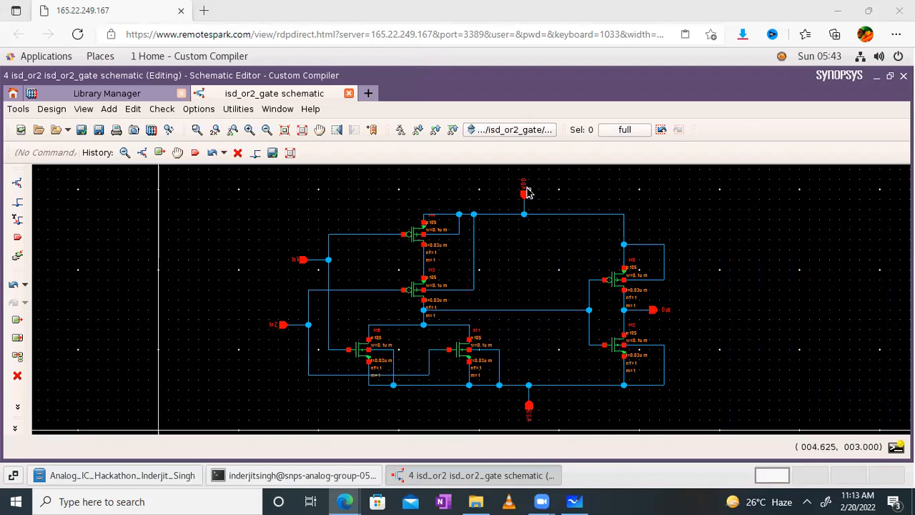
- Save, run Check and Save, and confirm in the Console that no violations were found
click(100, 133)
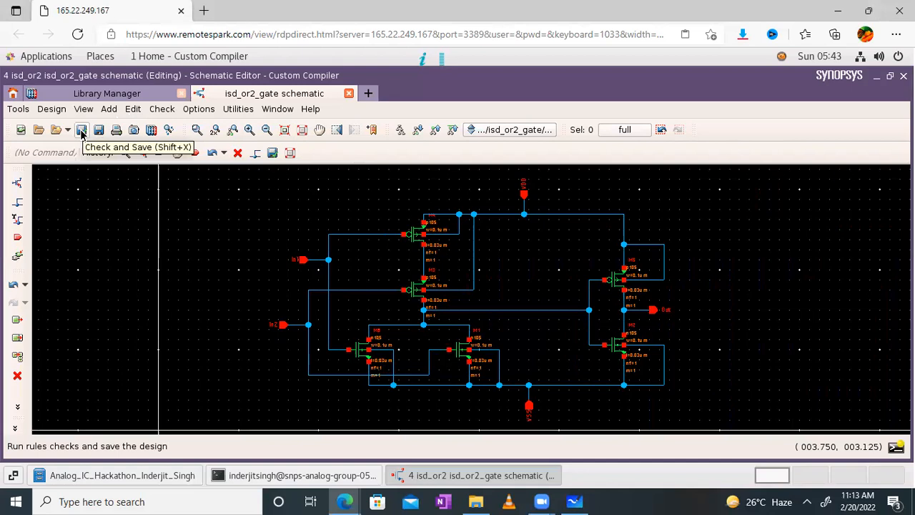
click(81, 133)
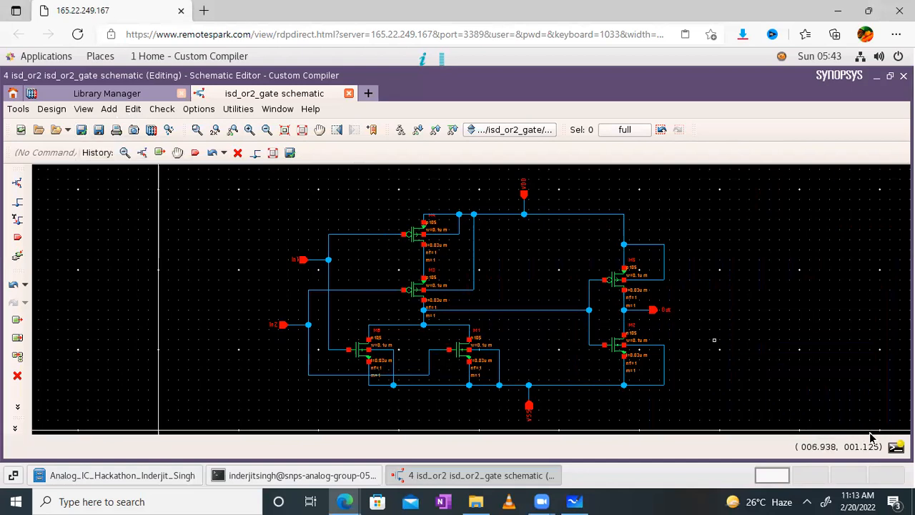
click(895, 448)
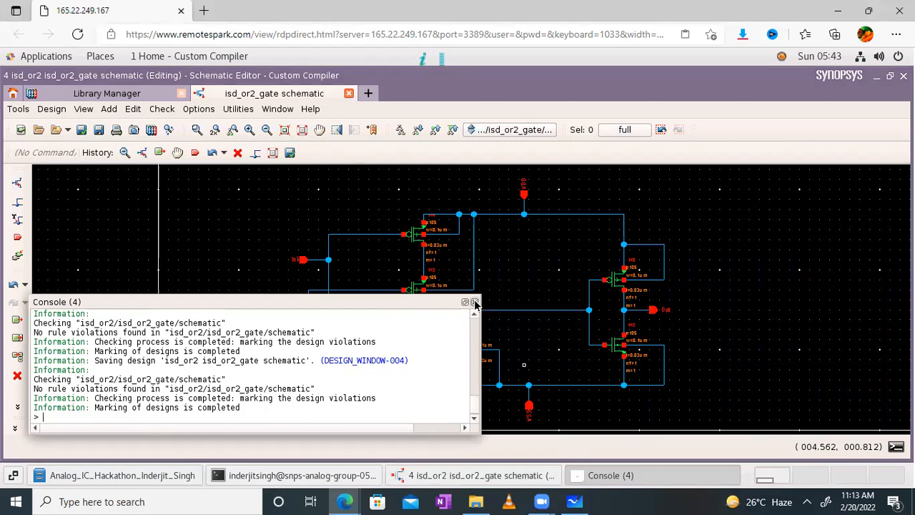
click(475, 302)
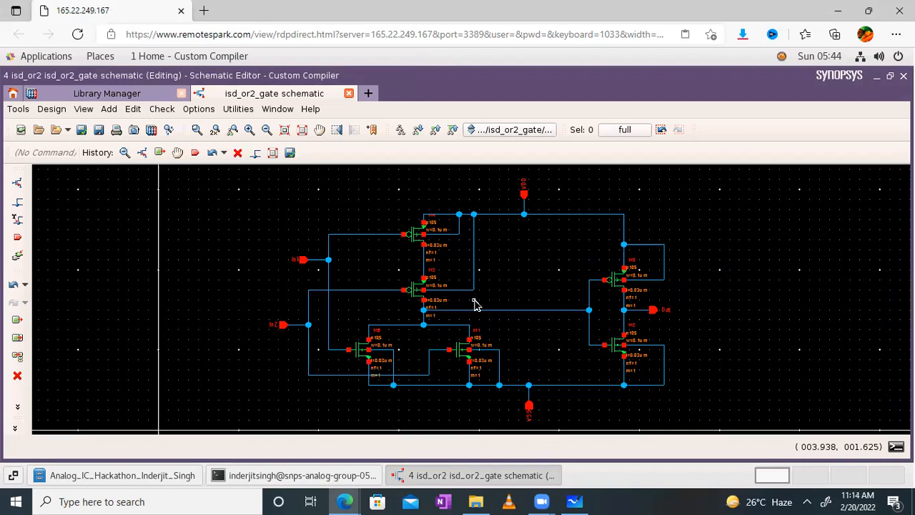
- Open the Generate CellView From CellView dialog to derive an isd_or2_gate symbol from its schematic
click(62, 111)
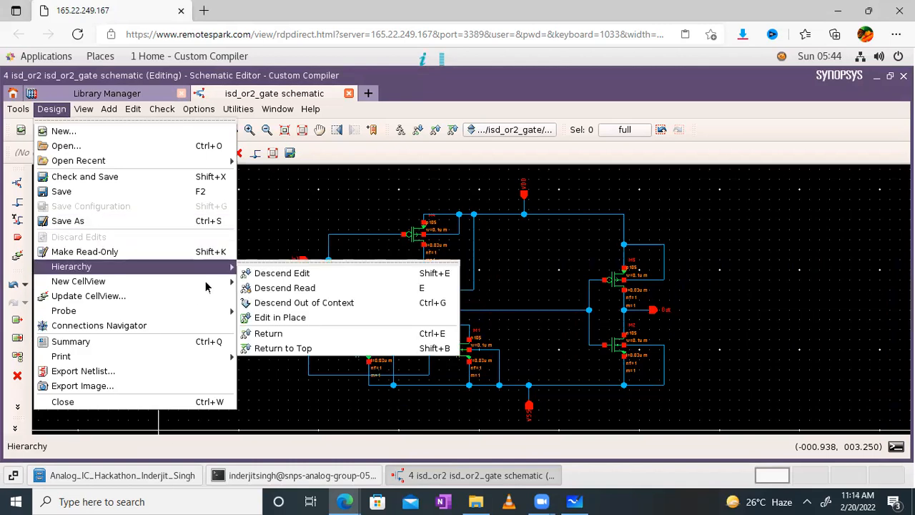
mouse_move(204, 283)
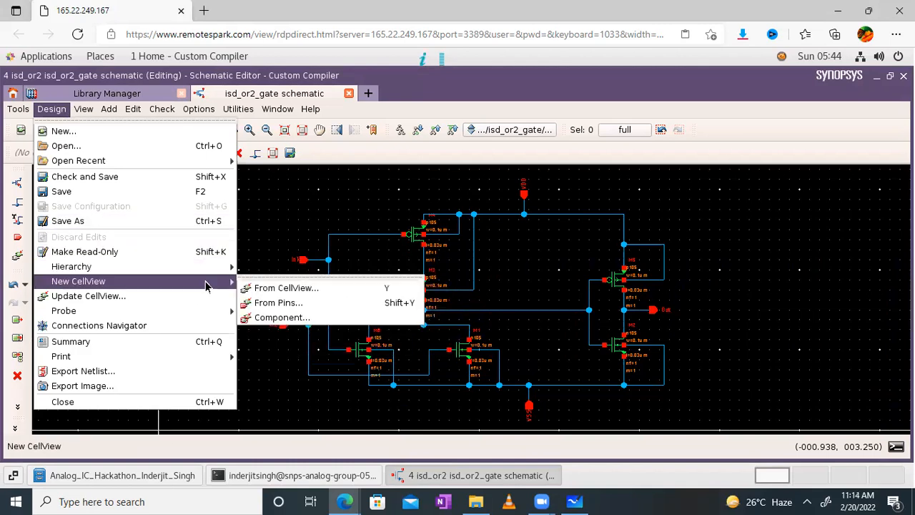
click(271, 288)
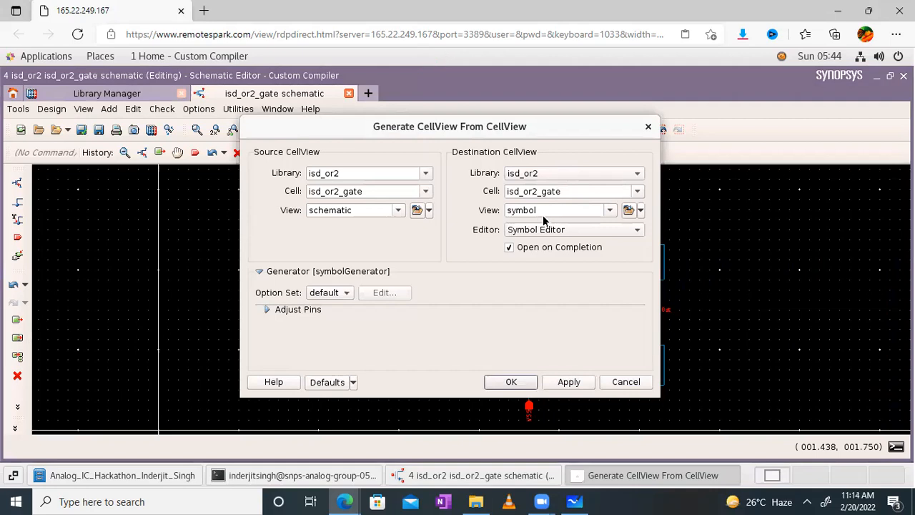
- Generate the isd_or2_gate symbol and delete its VDD, In1, In2, VSS and Out pin labels
click(511, 382)
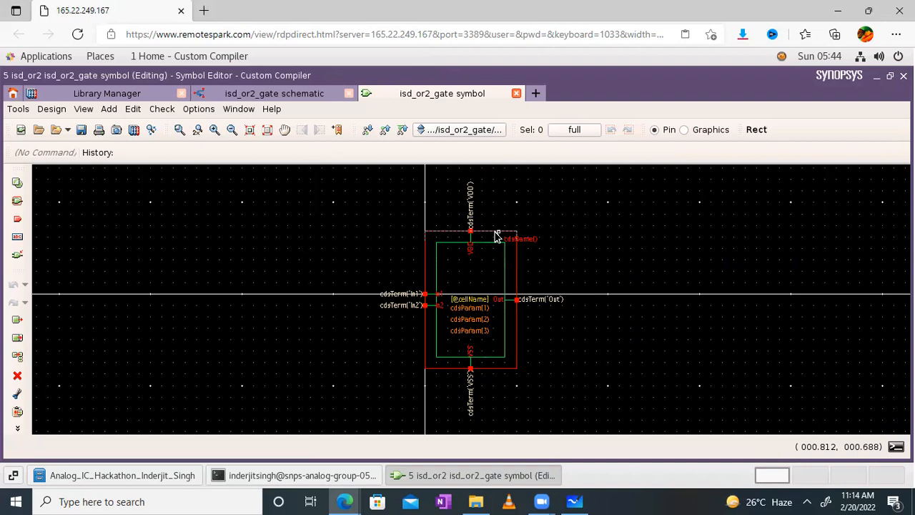
click(469, 200)
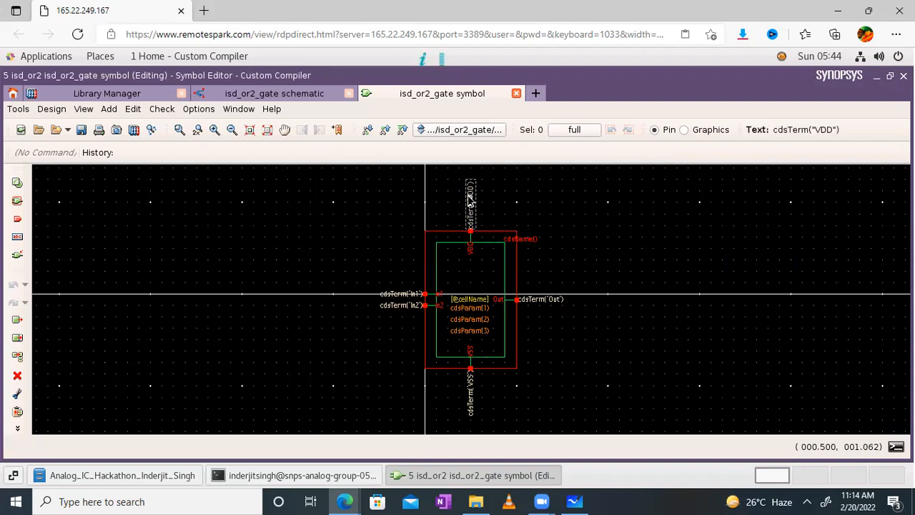
key(Delete)
click(397, 294)
key(Delete)
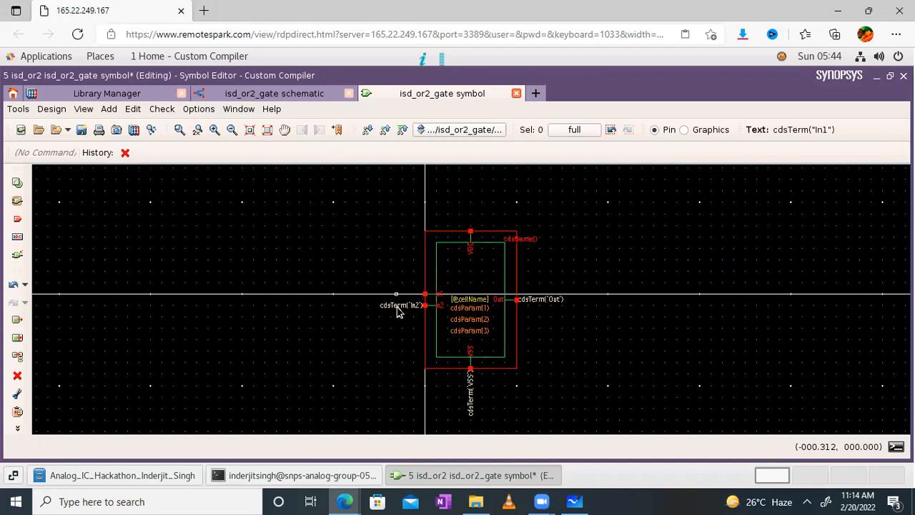
click(398, 308)
key(Delete)
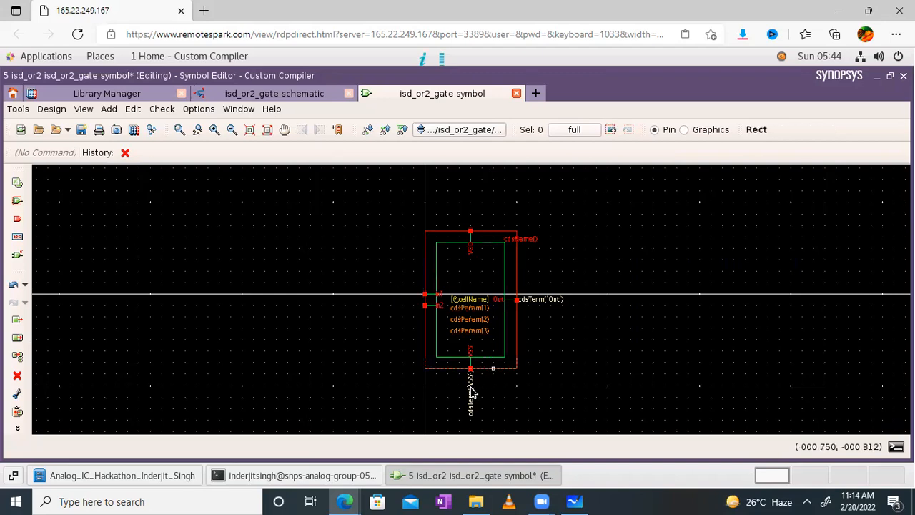
click(471, 391)
key(Delete)
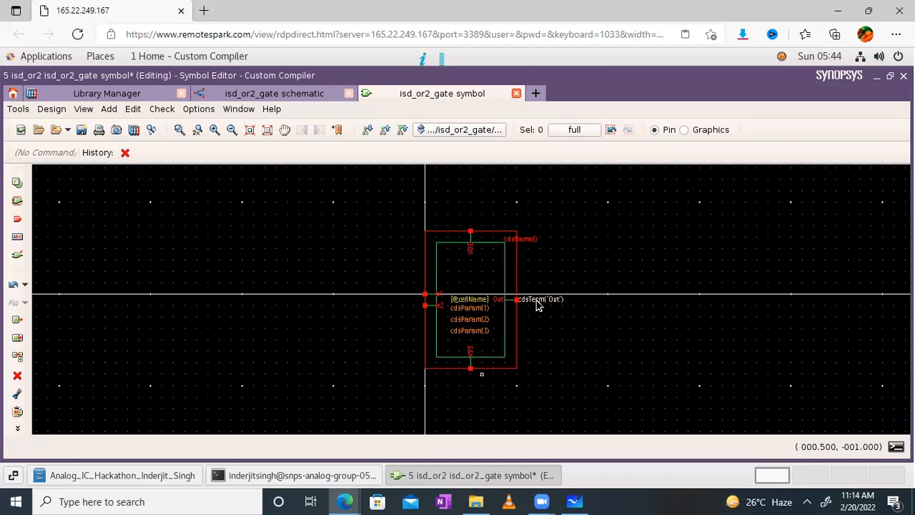
click(536, 302)
key(Delete)
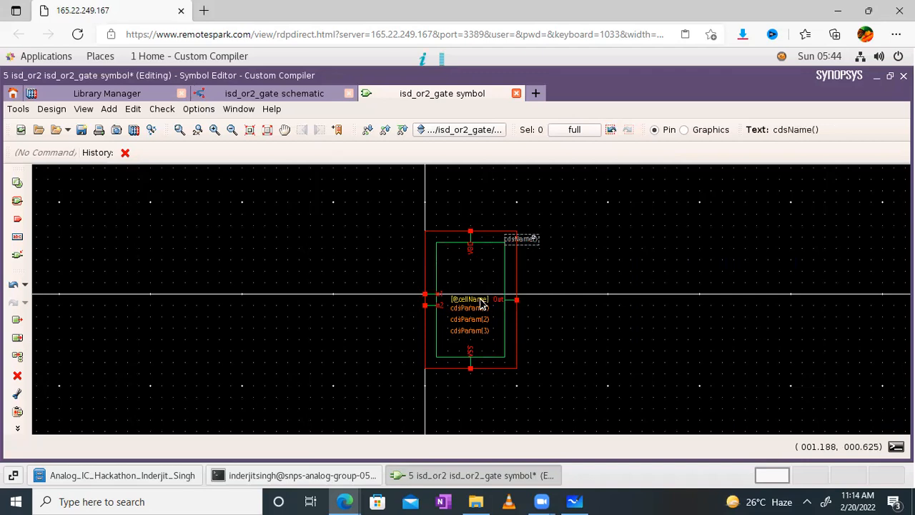
- Delete the cell name label and the three cdsParam labels inside the symbol body
click(473, 305)
key(Delete)
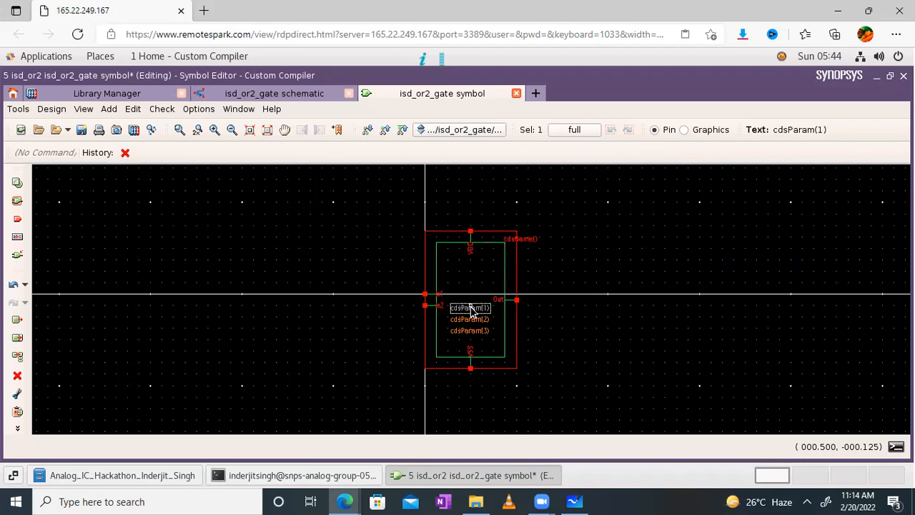
key(Delete)
click(470, 320)
key(Delete)
click(470, 331)
key(Delete)
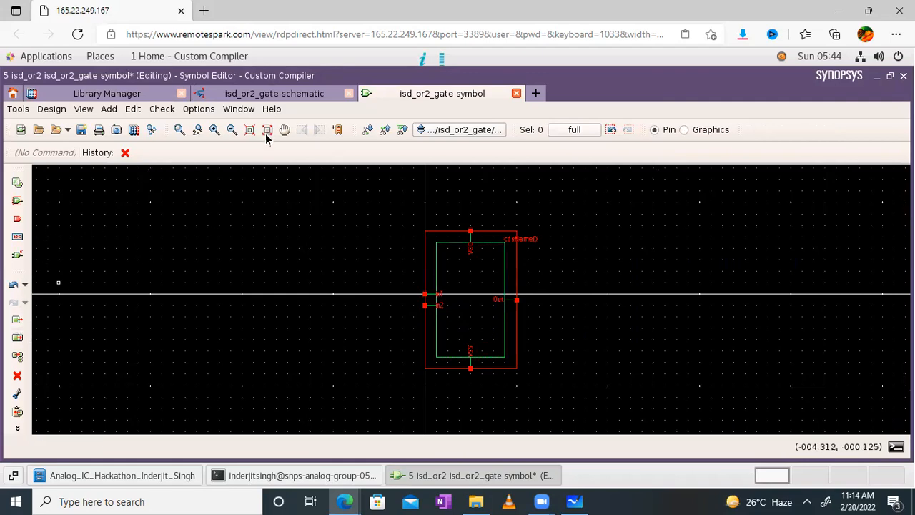
click(231, 130)
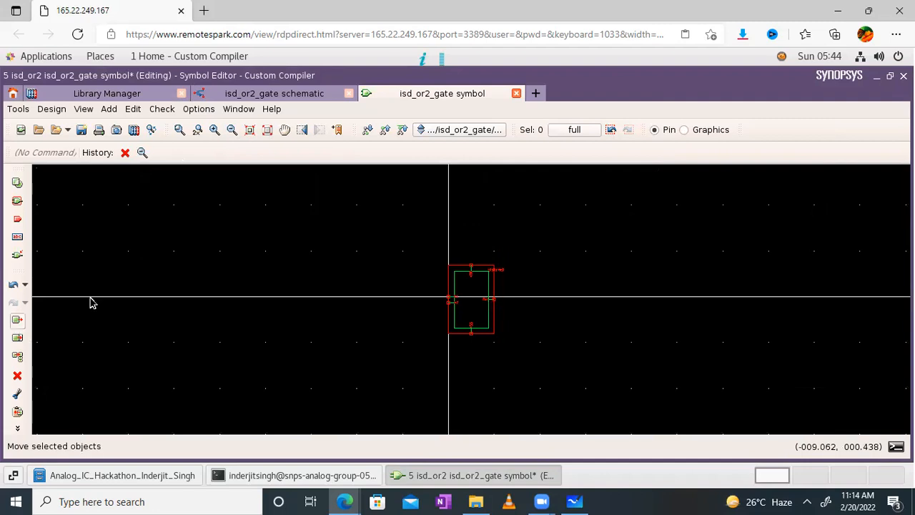
key(m)
drag(526, 389, 537, 382)
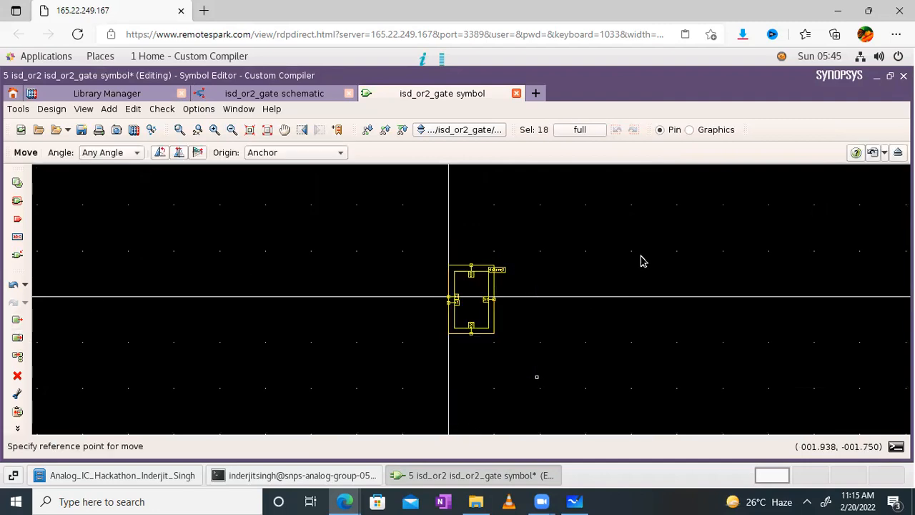
click(472, 293)
click(602, 214)
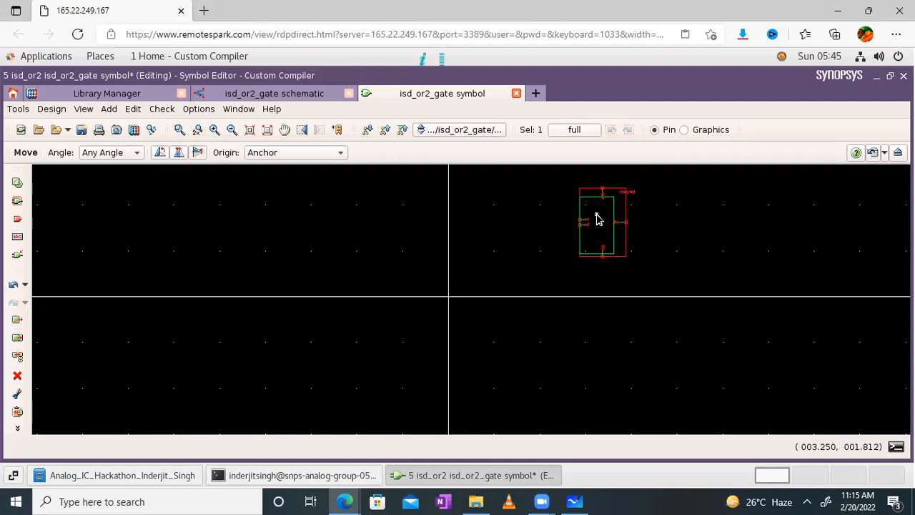
click(599, 218)
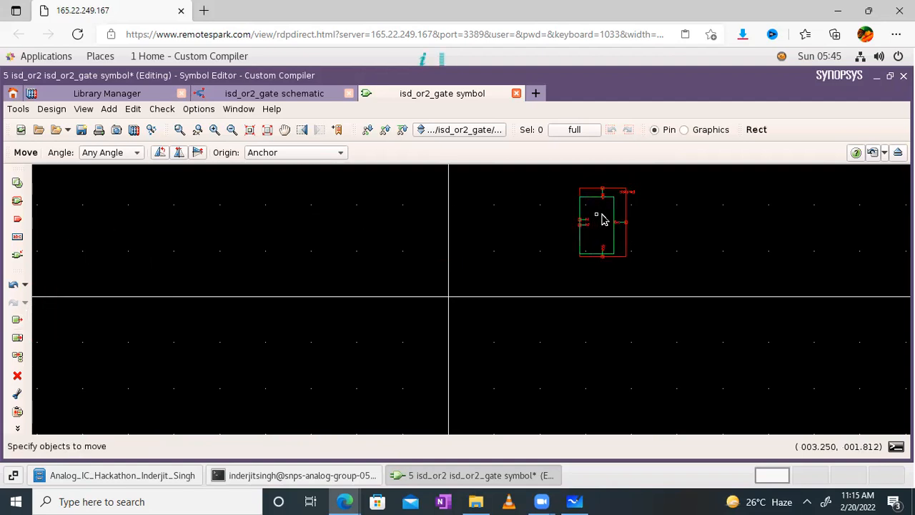
click(15, 284)
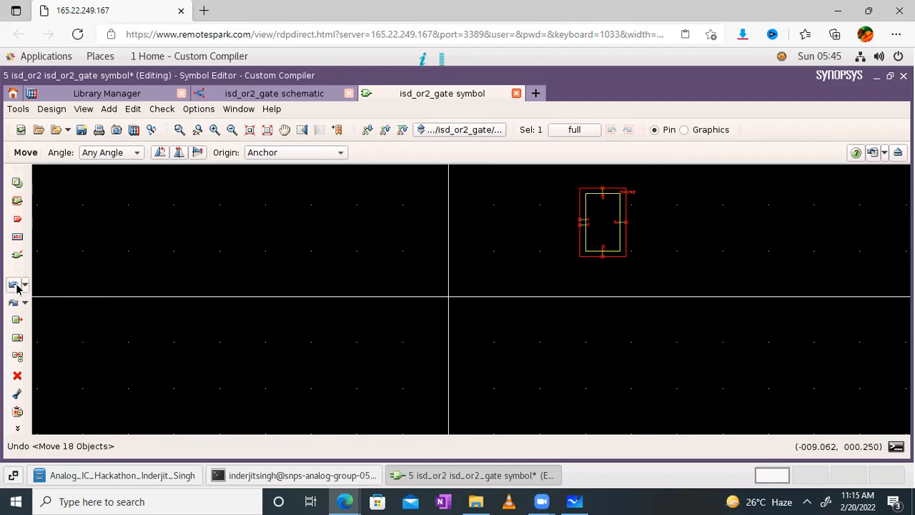
key(Escape)
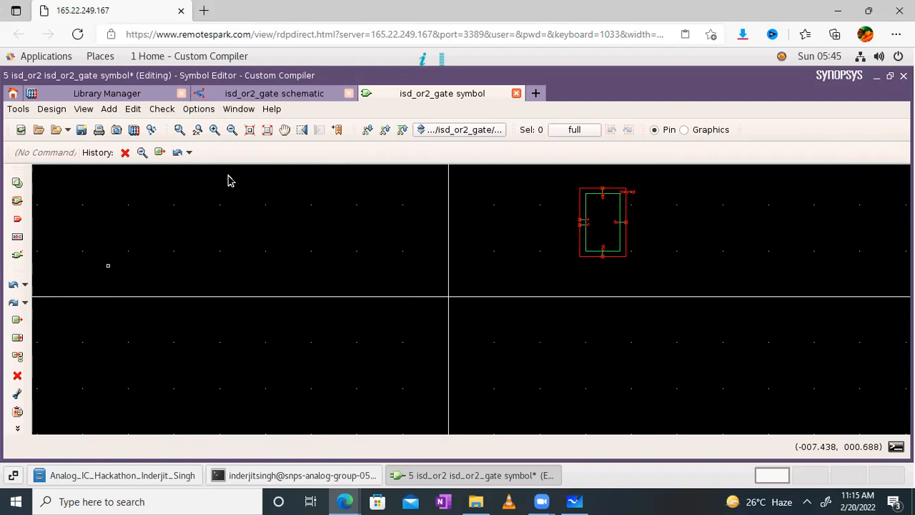
click(267, 131)
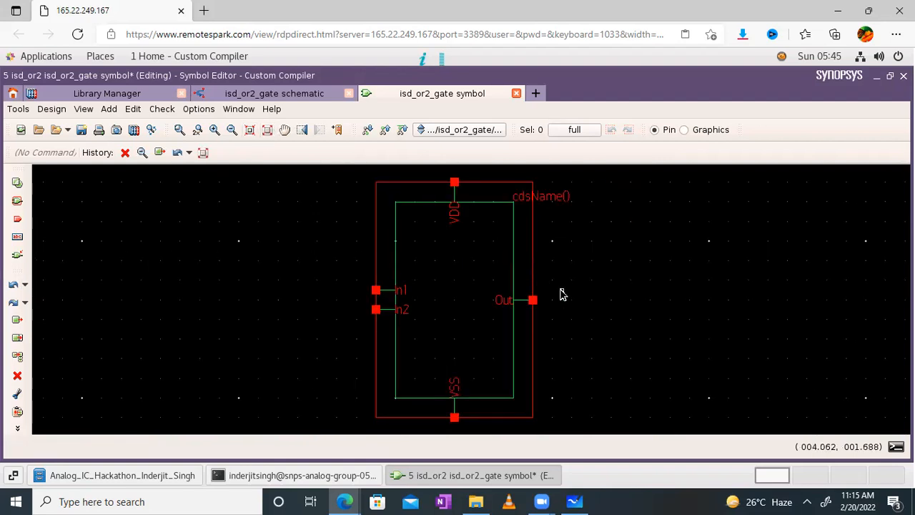
click(271, 94)
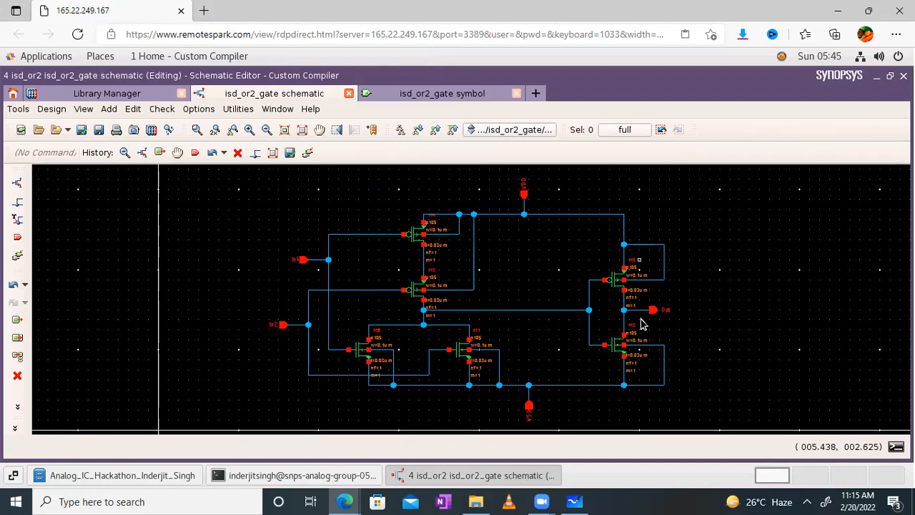
click(417, 100)
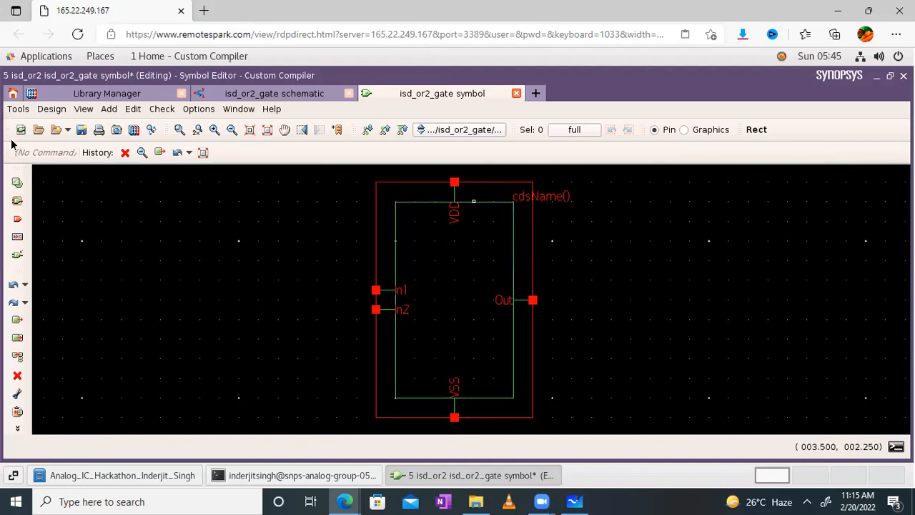
- Spread the inputs apart, moving In1 up and In2 down along the symbol's left edge
click(18, 182)
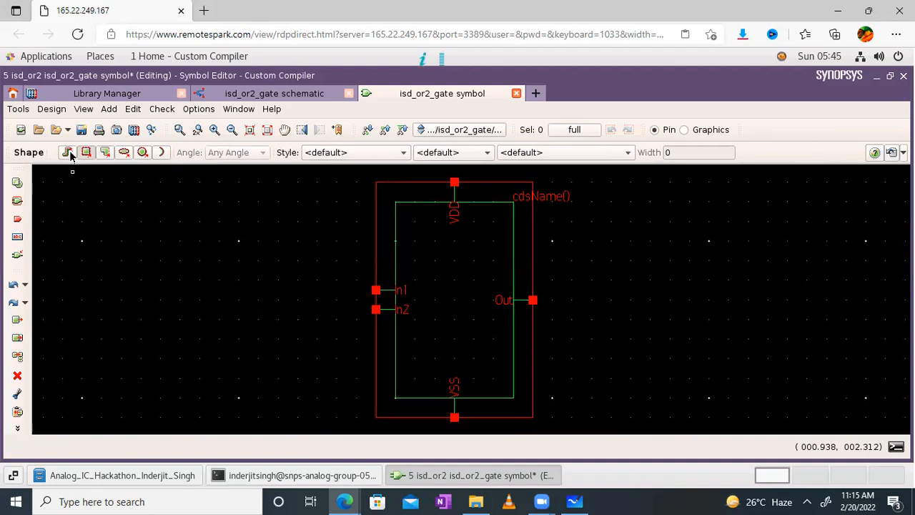
click(433, 204)
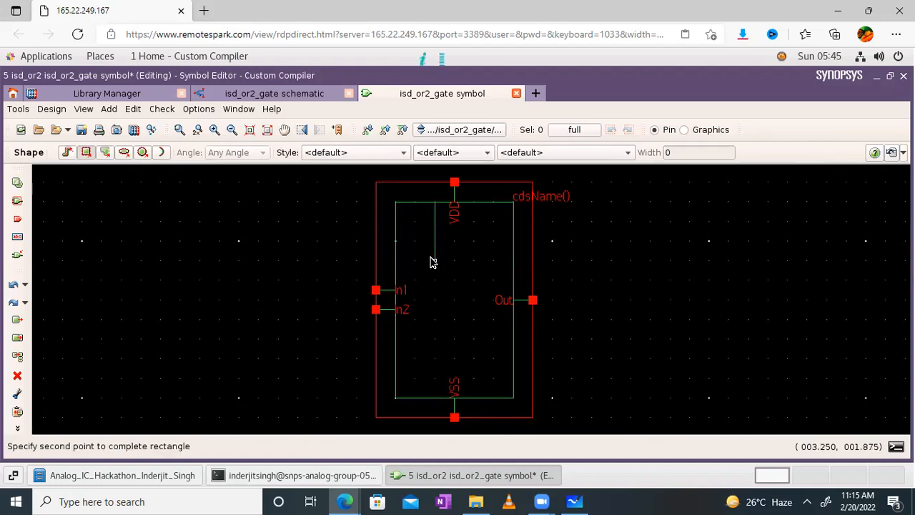
key(Escape)
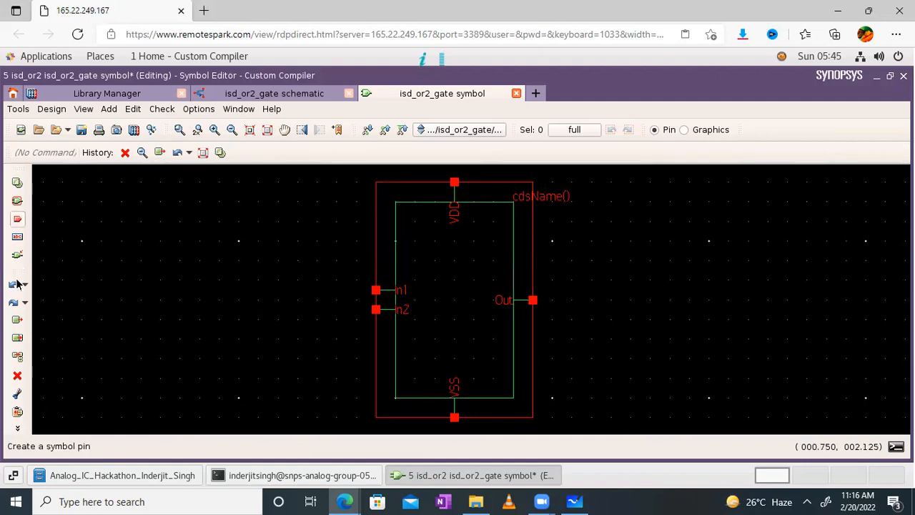
mouse_move(428, 206)
mouse_down()
mouse_move(429, 249)
mouse_move(427, 205)
mouse_up()
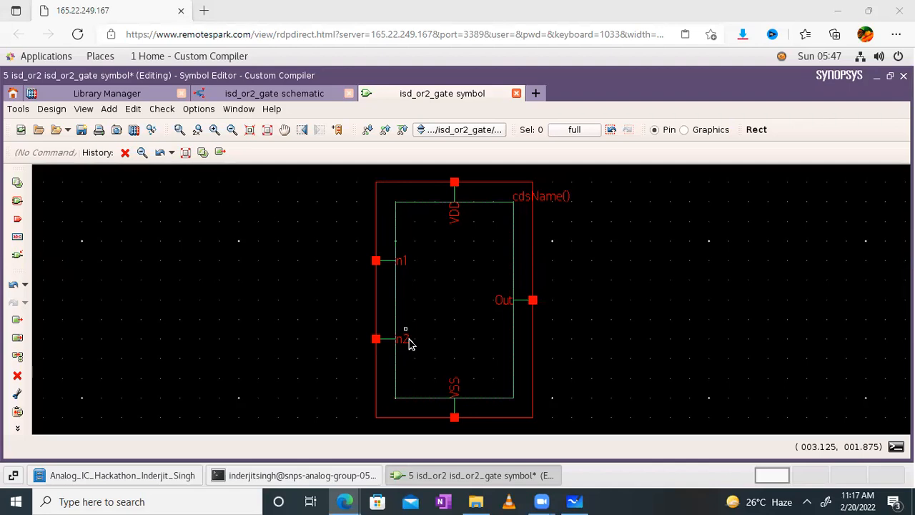
- Change the cdsName() label text to isd_or2_gate
double_click(551, 197)
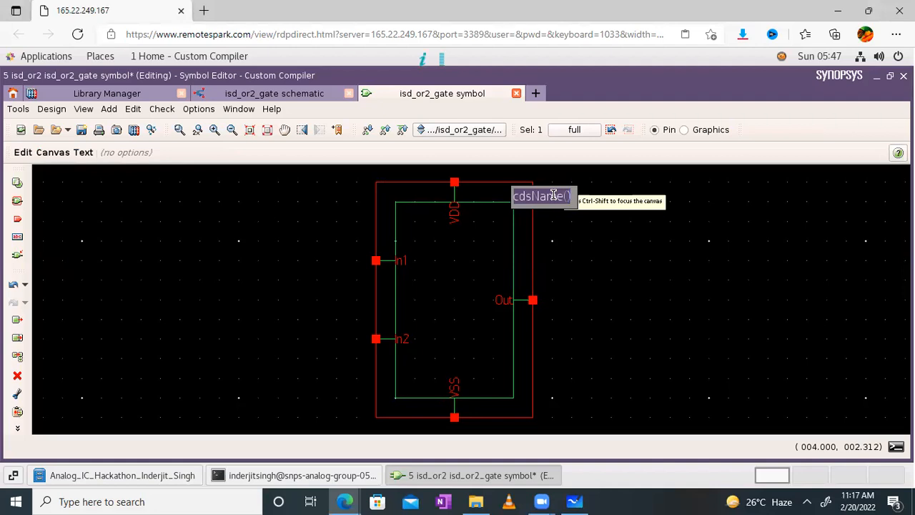
key(BackSpace)
text(isd_or)
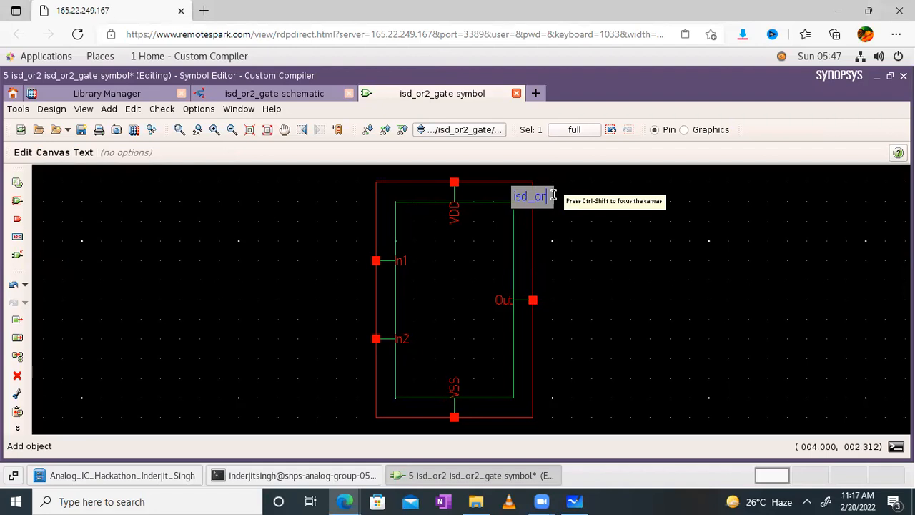
text(2_gate)
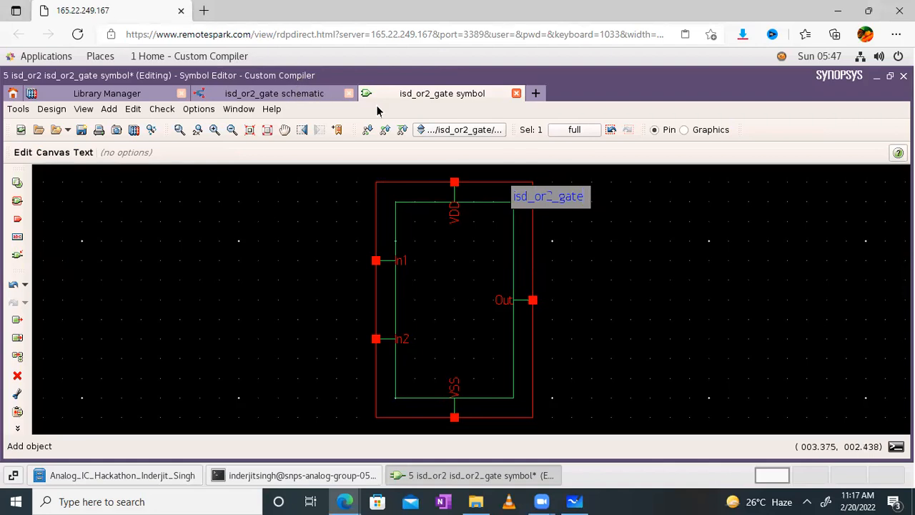
click(601, 238)
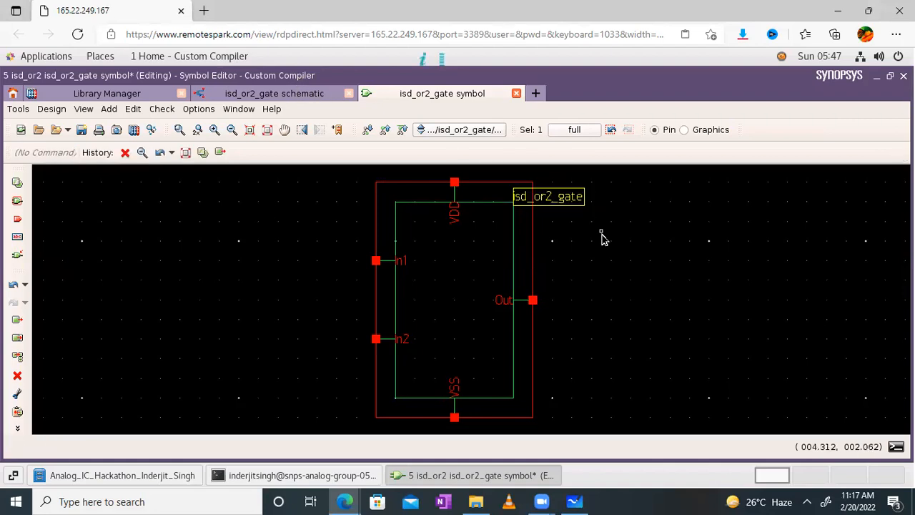
- Move the isd_or2_gate label to the centre of the symbol body and save the symbol
key(s)
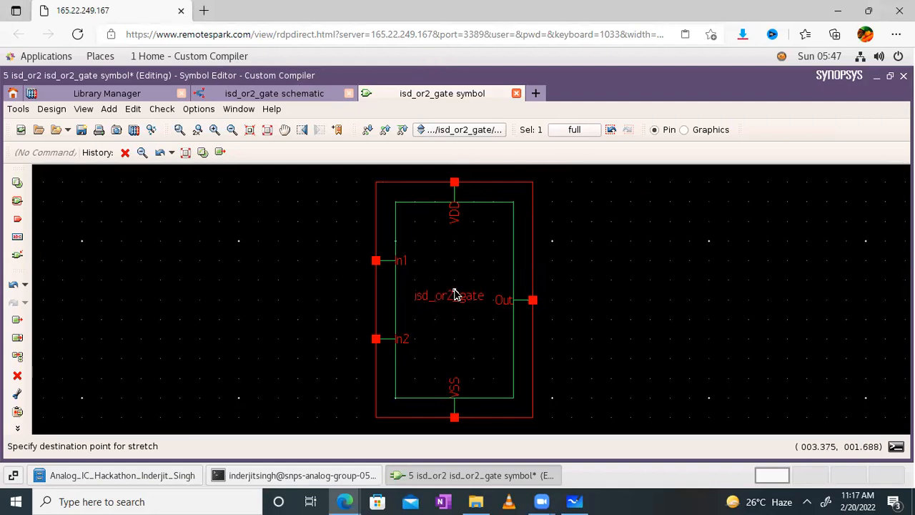
click(454, 294)
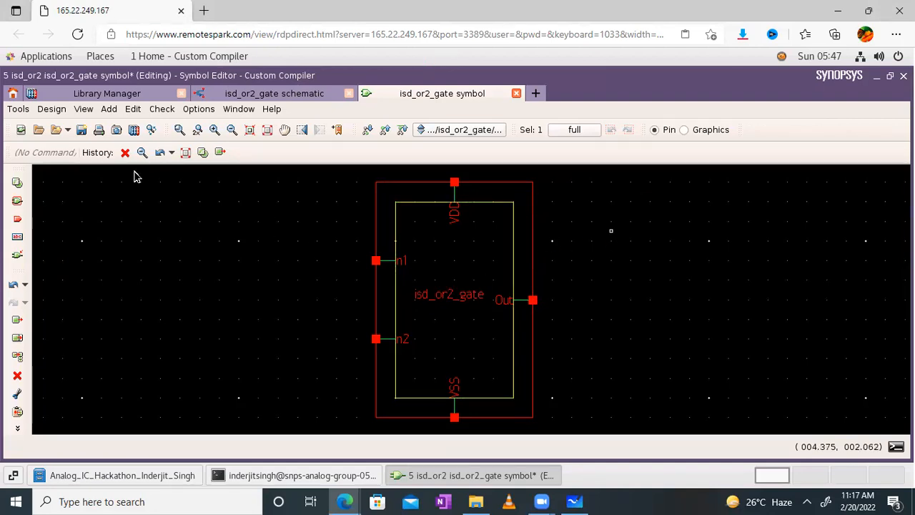
click(81, 131)
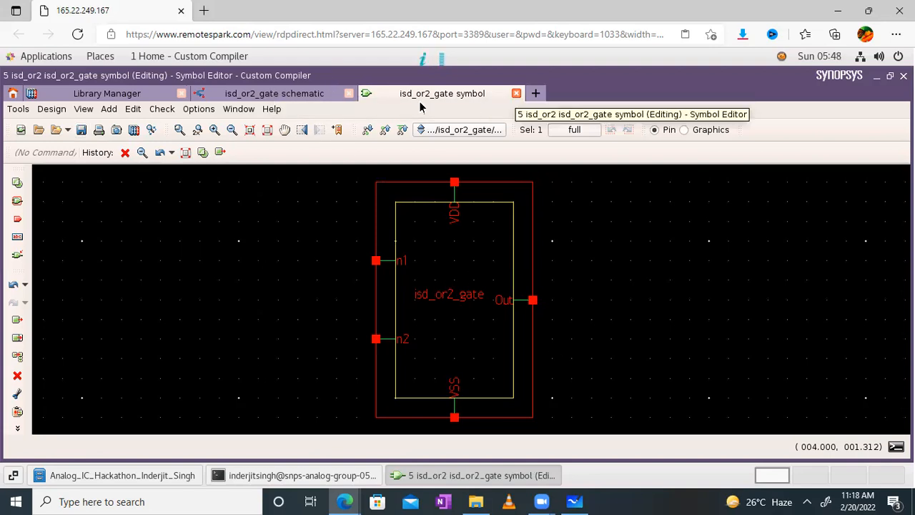
- Close the OR2 symbol and schematic views, then create cell isd_or2_gate_tb in the isd_or2 library
click(331, 93)
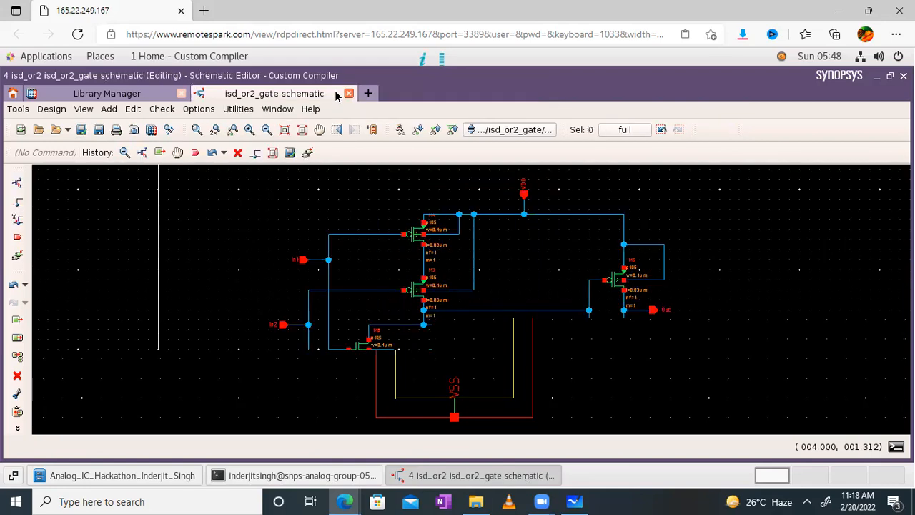
click(348, 93)
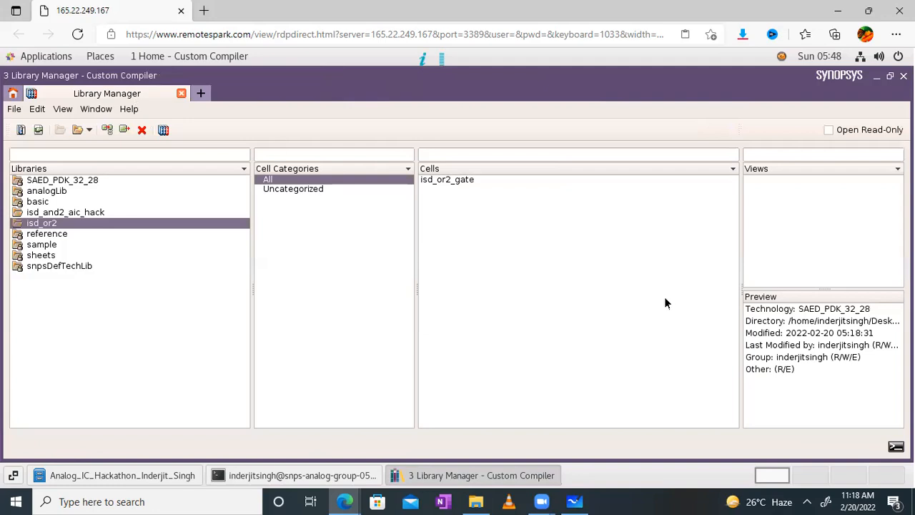
right_click(469, 220)
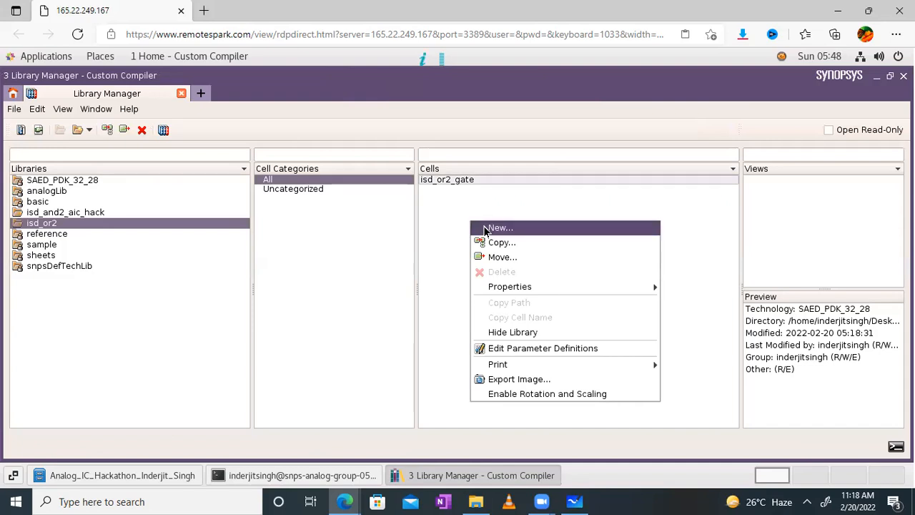
click(485, 228)
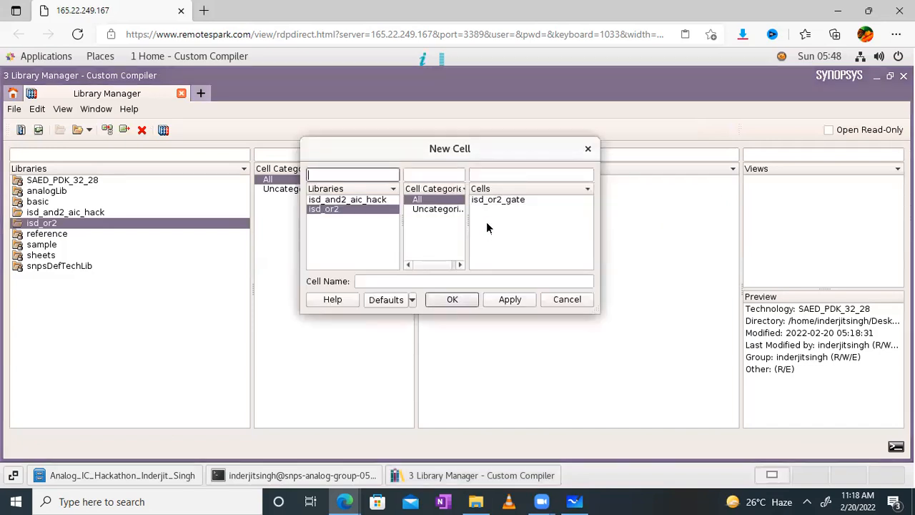
click(502, 200)
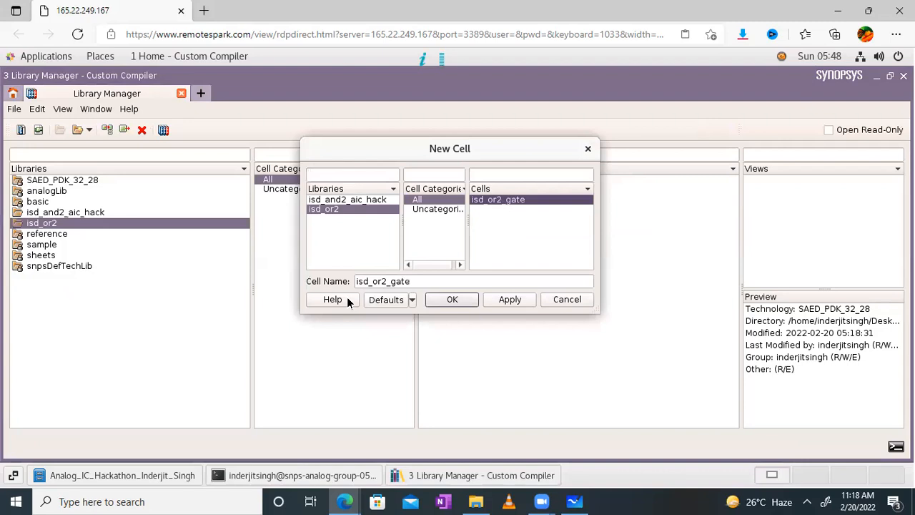
click(421, 279)
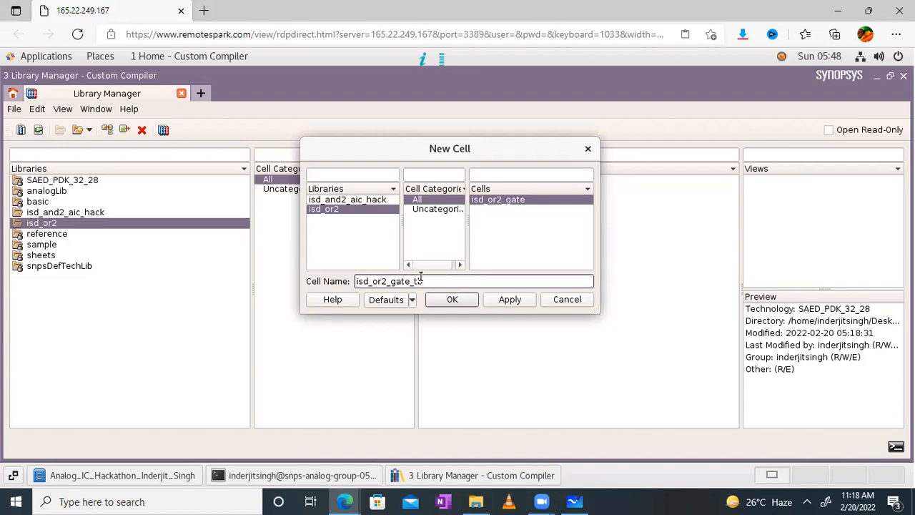
key(Return)
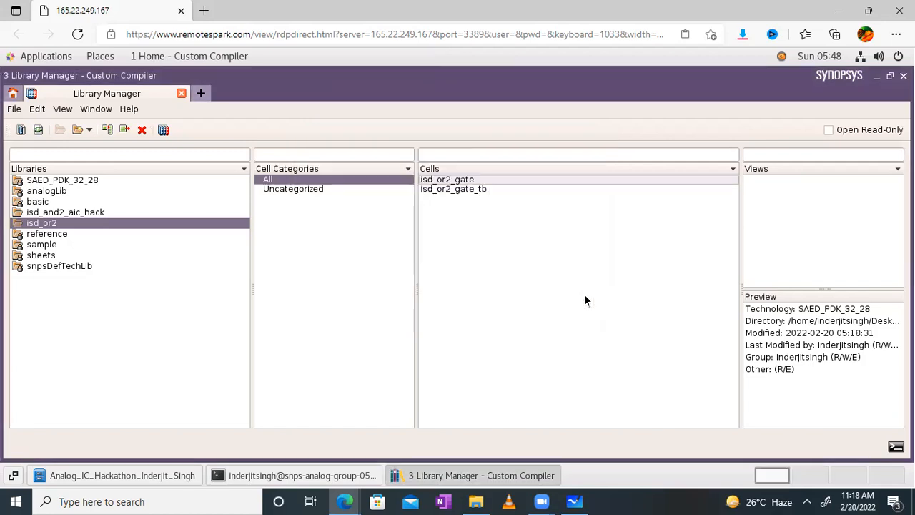
click(467, 189)
- Create a new view named schematic for the isd_or2_gate_tb cell
right_click(785, 207)
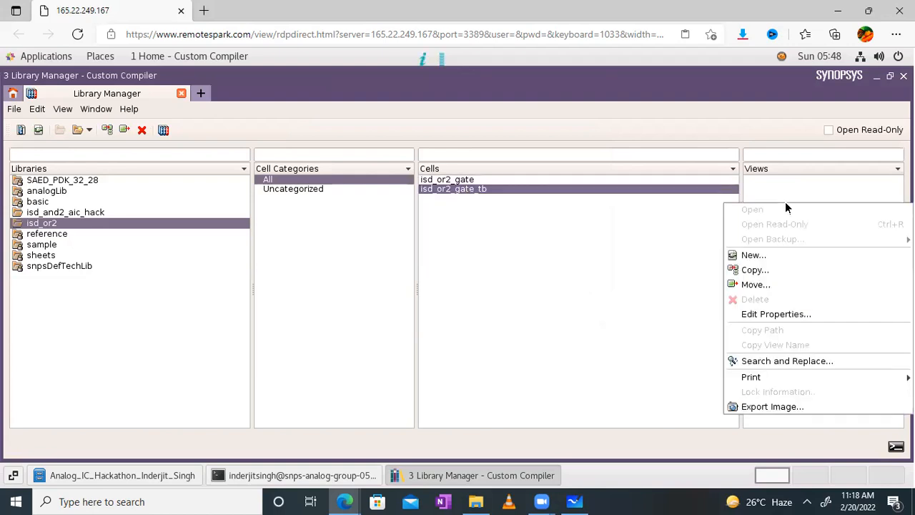
click(757, 256)
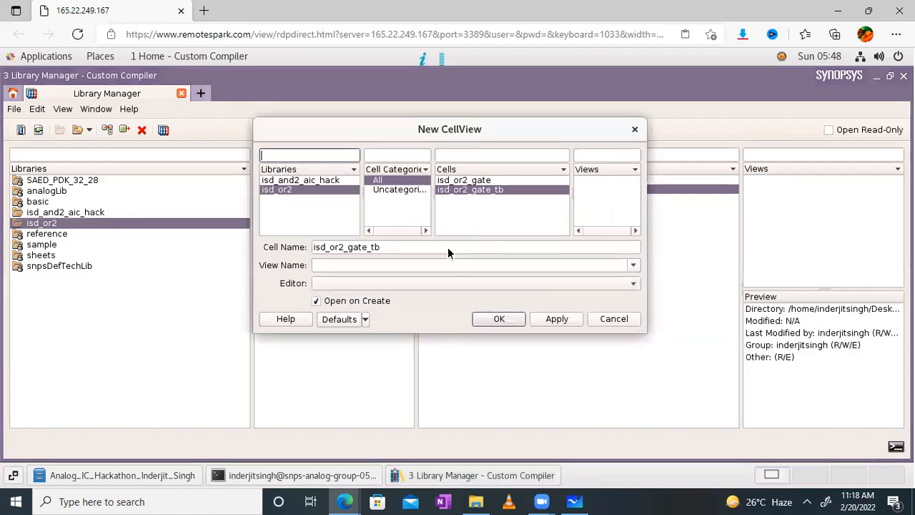
click(431, 265)
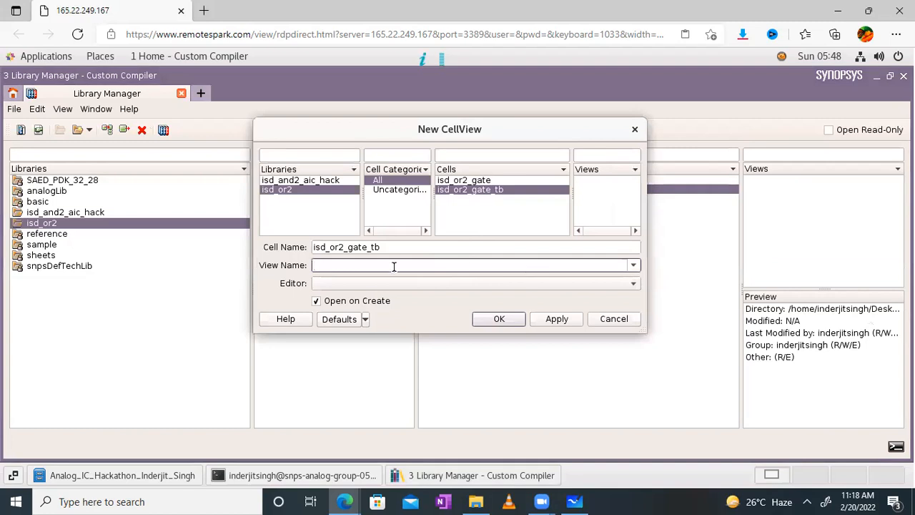
click(632, 265)
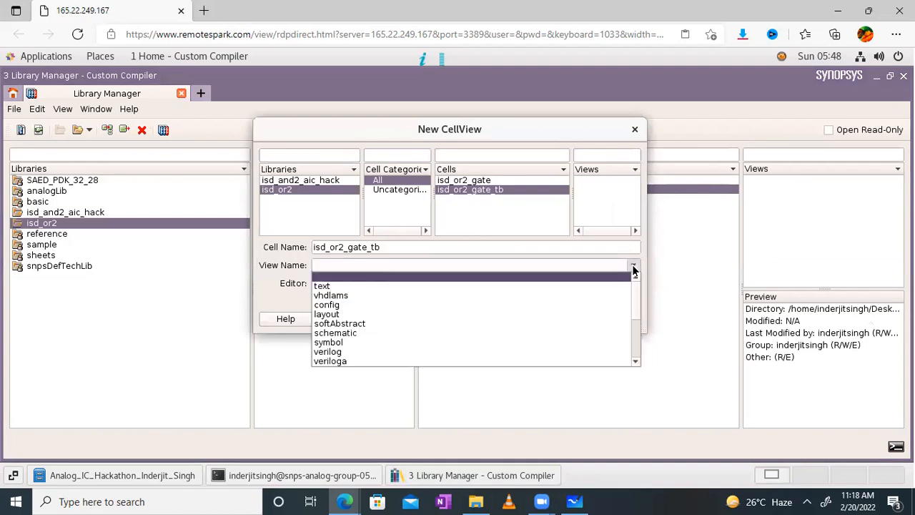
click(340, 333)
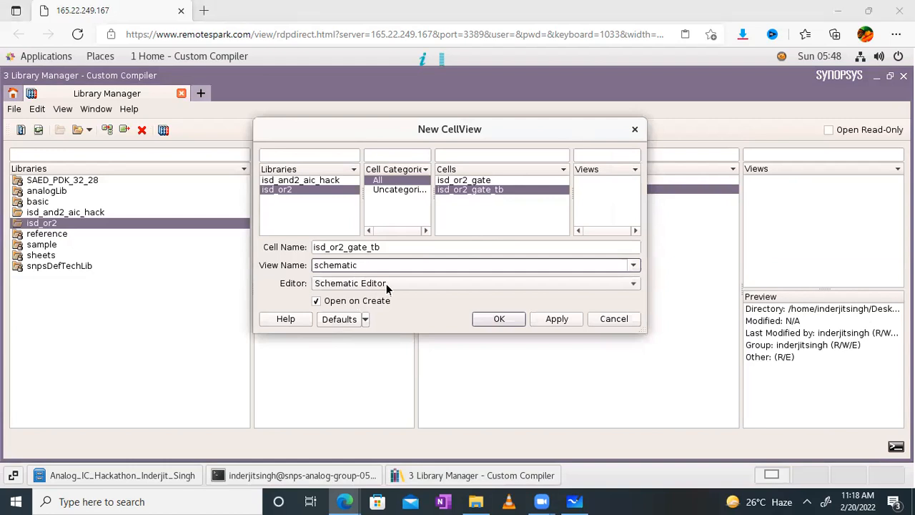
click(499, 318)
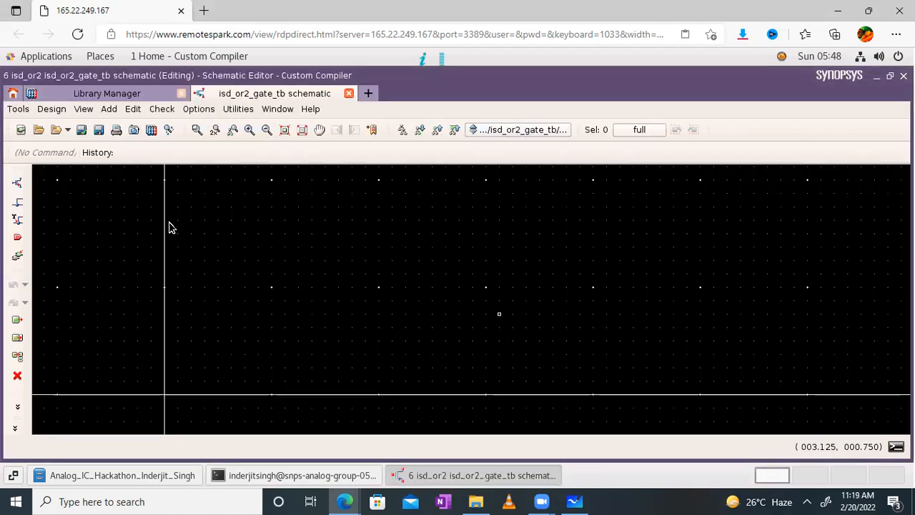
- Place an isd_or2_gate symbol instance from the isd_or2 library on the testbench schematic
click(17, 183)
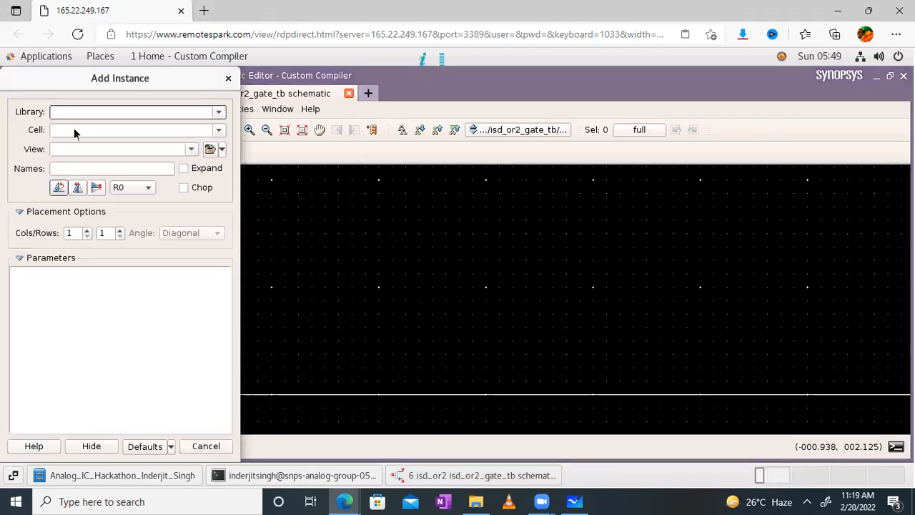
click(219, 113)
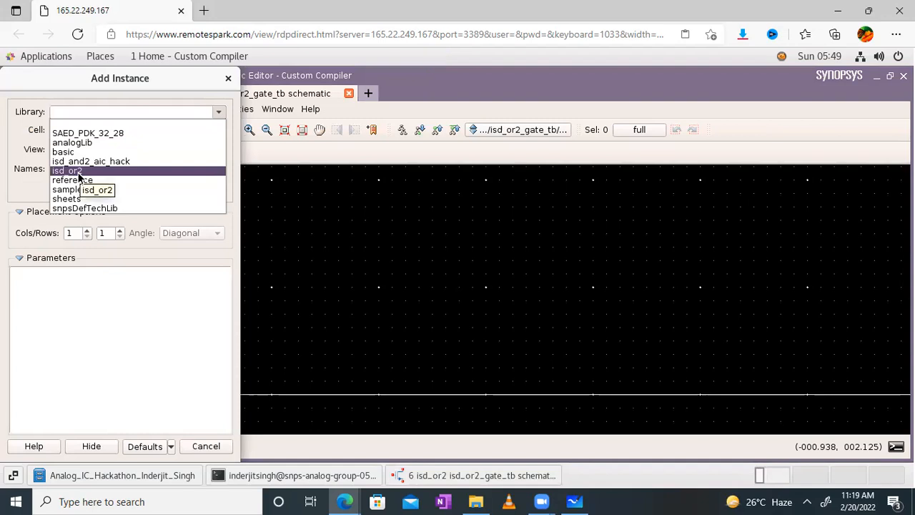
click(78, 172)
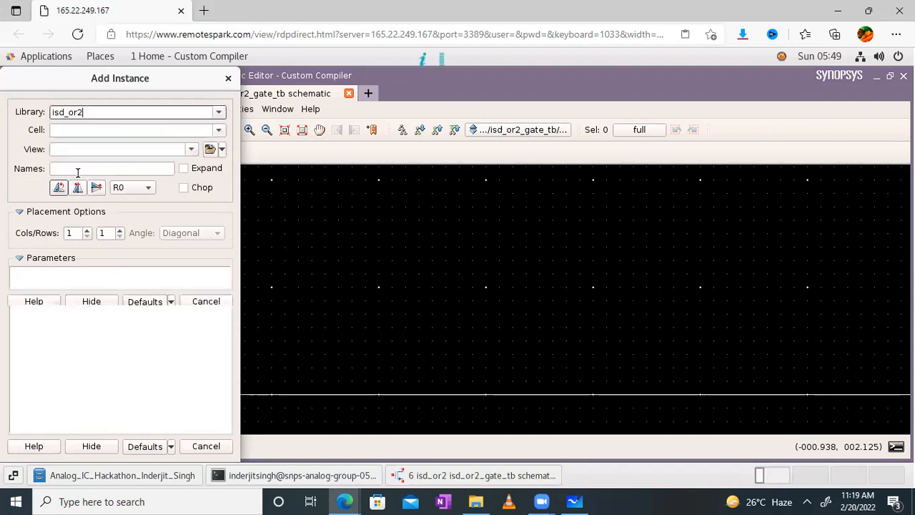
click(218, 130)
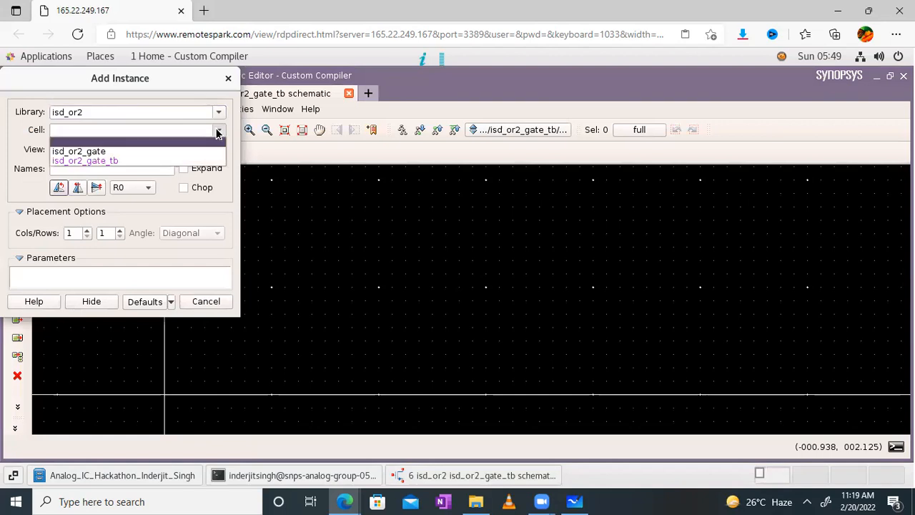
click(98, 152)
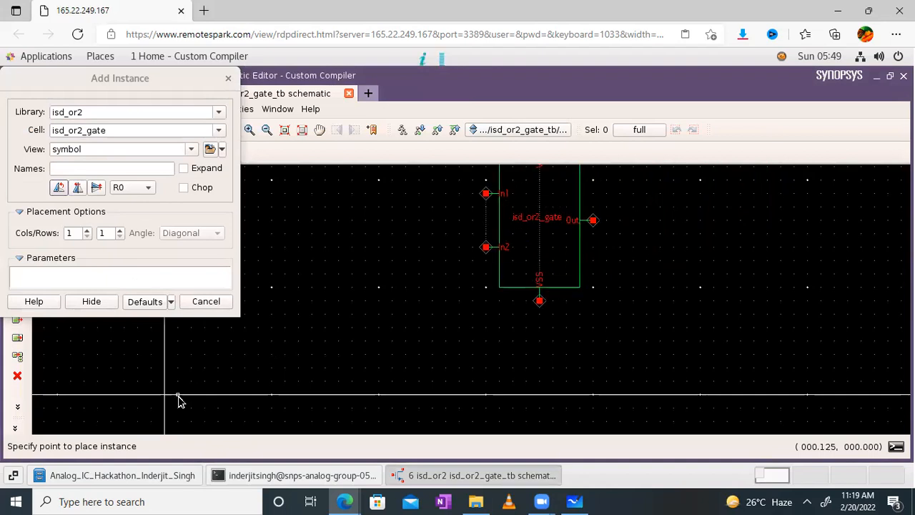
key(Escape)
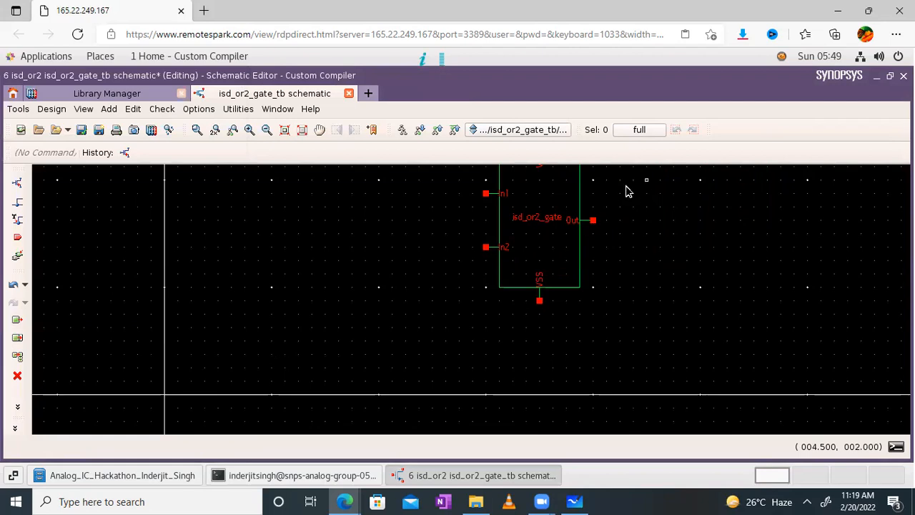
- Fit the view to the placed OR2 gate and reopen the Add Instance form
click(303, 129)
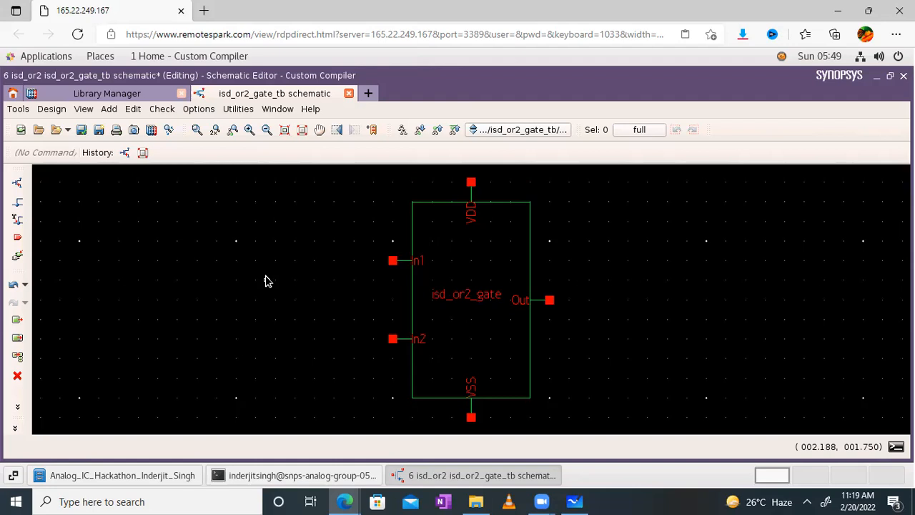
click(20, 187)
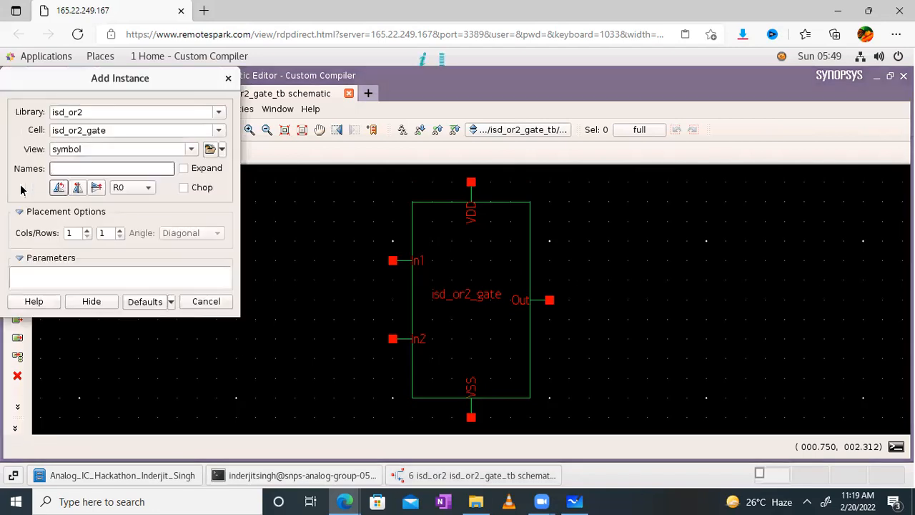
- Choose the vdc cell from the analogLib library in the Add Instance form
click(219, 113)
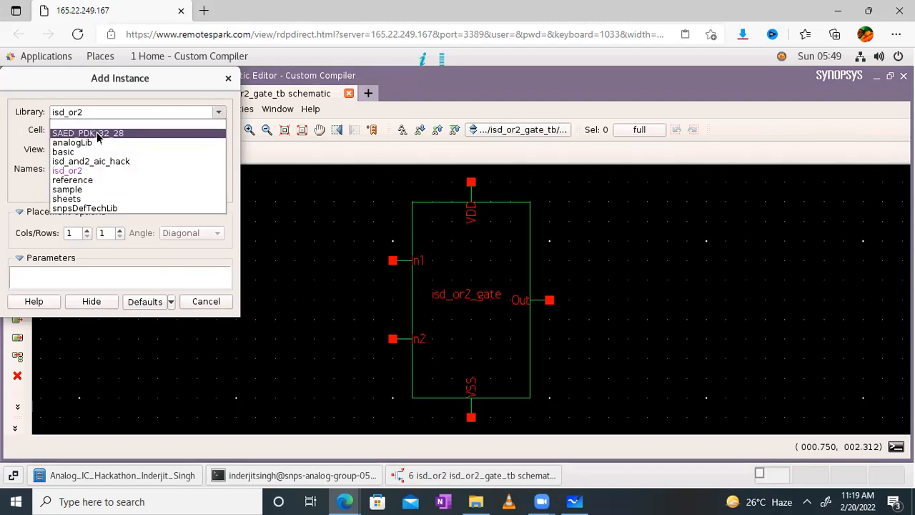
click(79, 143)
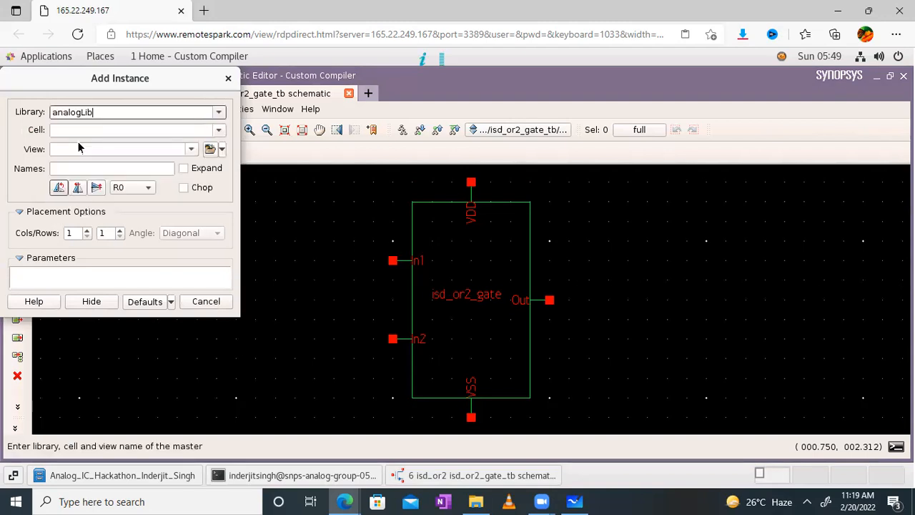
click(85, 129)
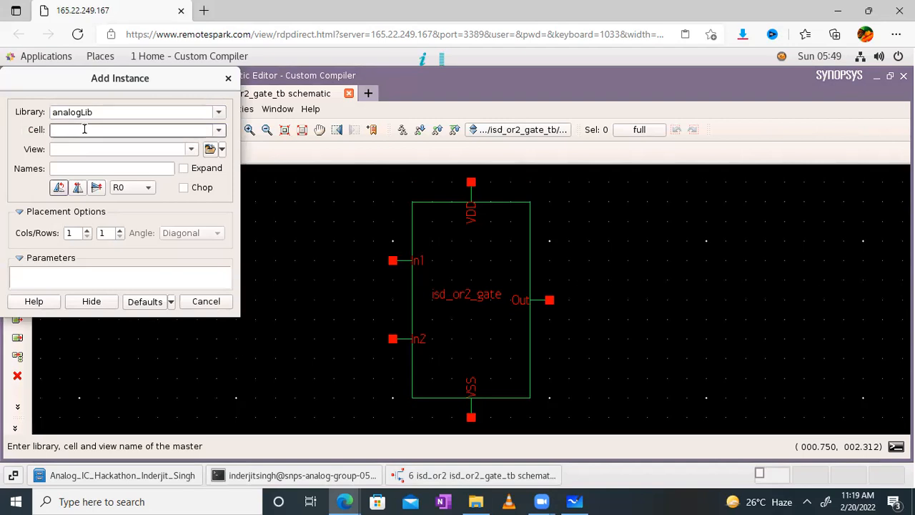
text(Vdc)
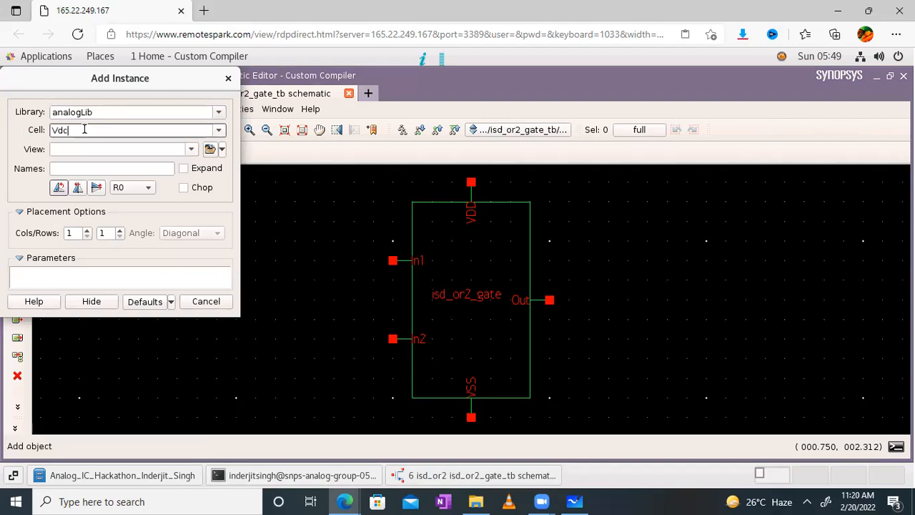
click(219, 131)
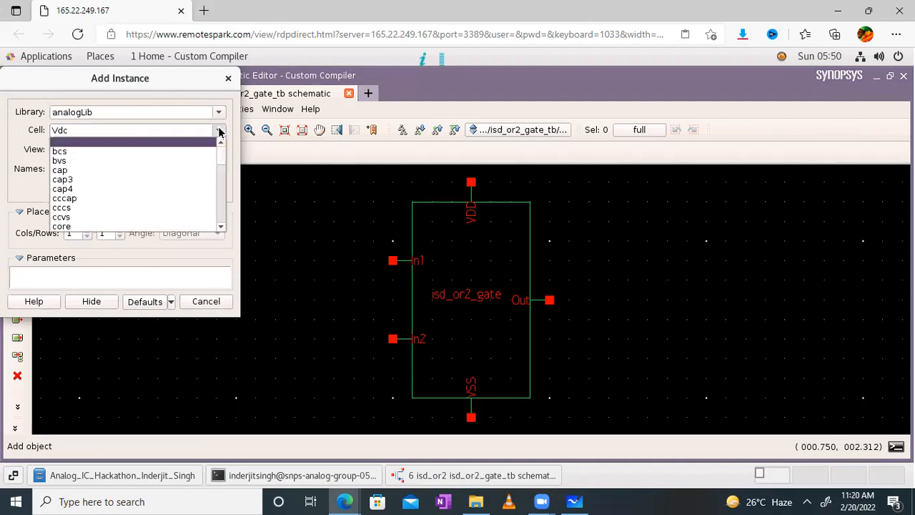
click(89, 131)
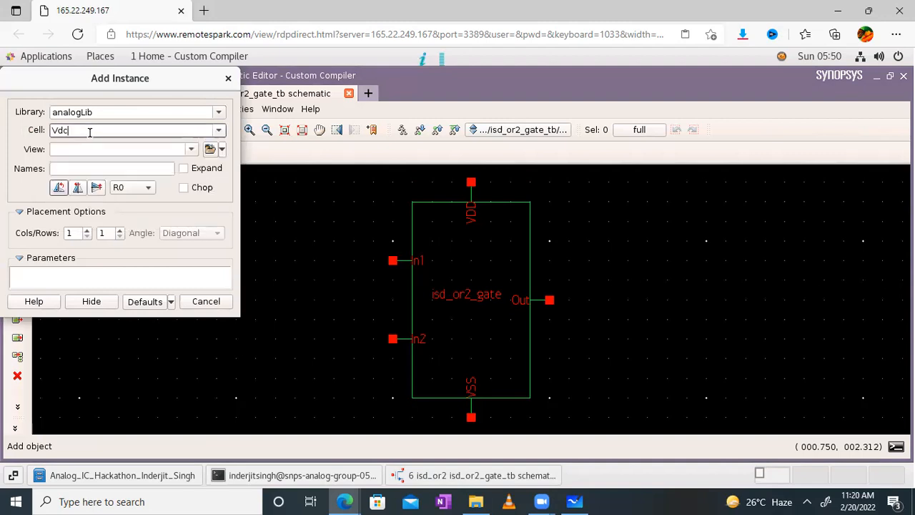
key(BackSpace)
key(BackSpace)
key(BackSpace)
text(vdc)
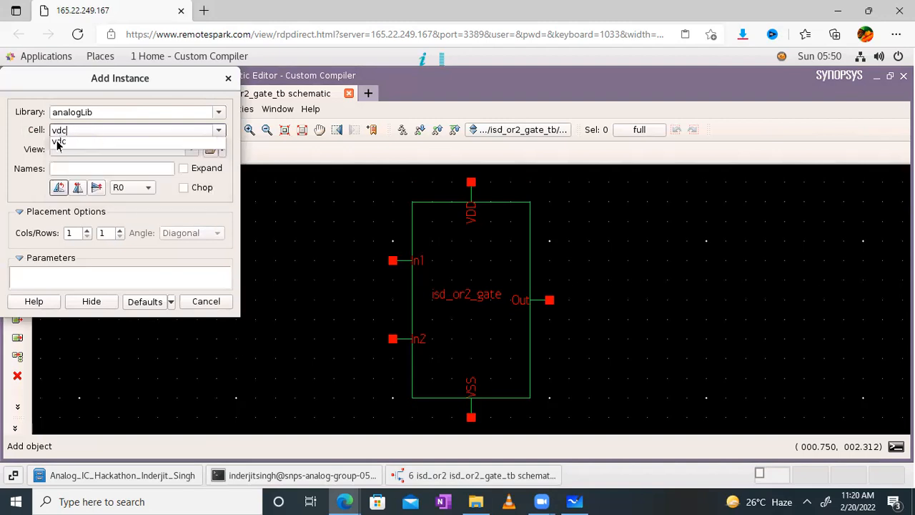
click(58, 143)
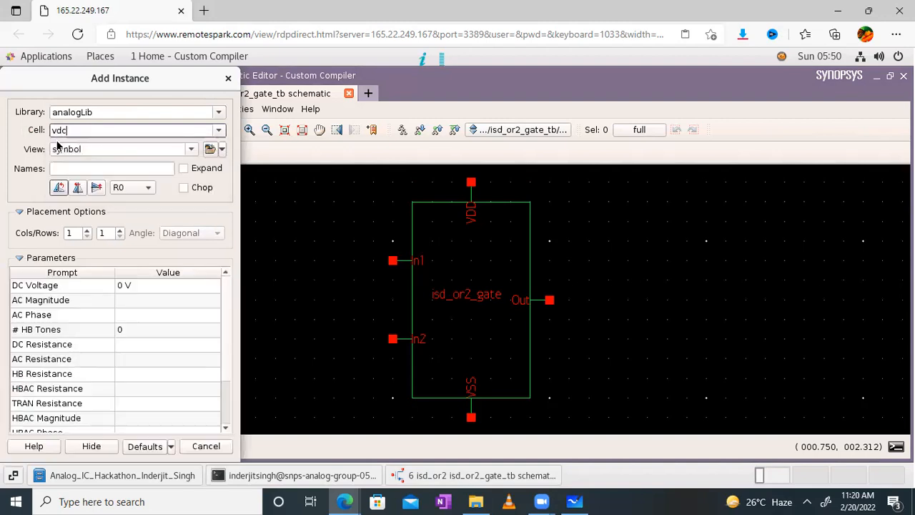
- Set DC Voltage to 1.05V and place V1 right of the gate, level with VDD
click(123, 285)
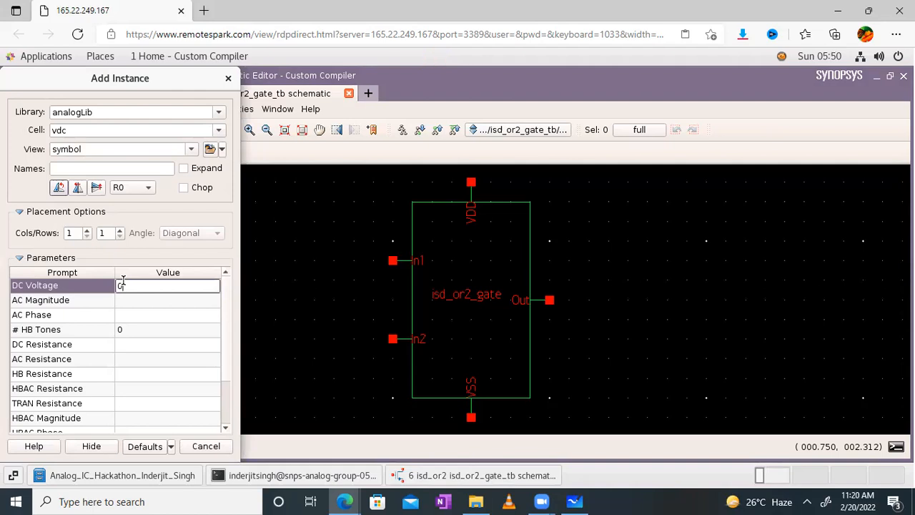
key(BackSpace)
text(1.05V V)
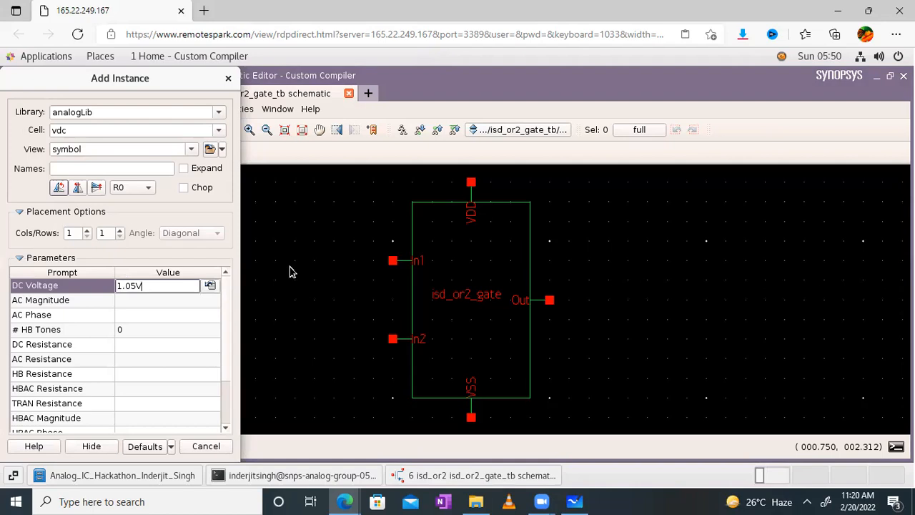
click(293, 277)
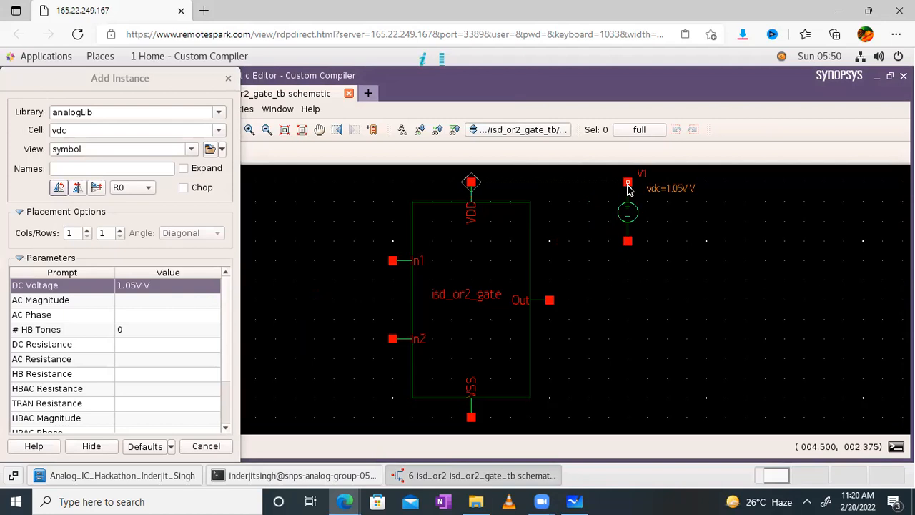
click(628, 185)
click(265, 184)
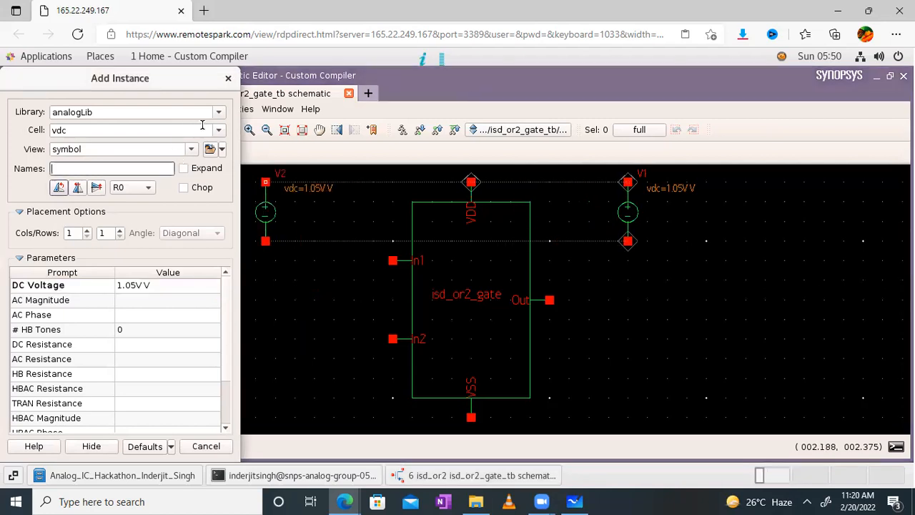
click(218, 129)
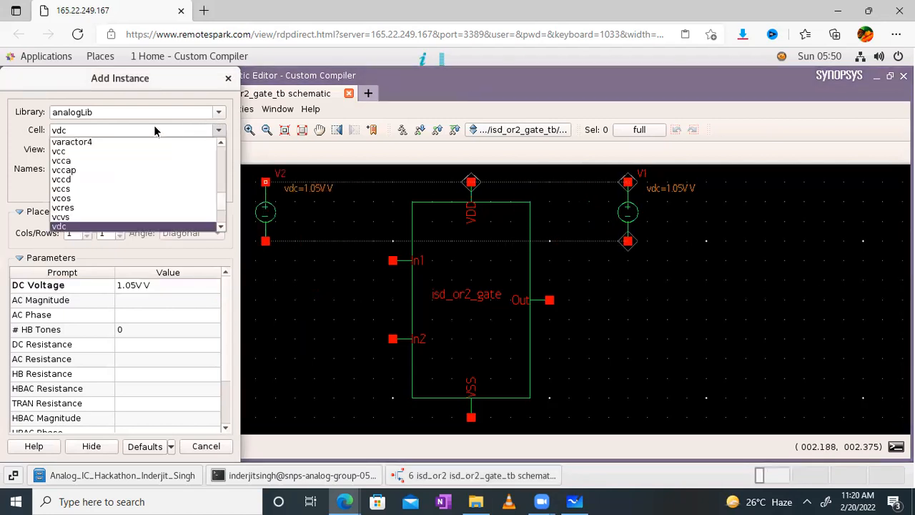
- Switch the cell to gnd and place grounds under V1, under the VSS pin, and left of the gate
click(155, 129)
key(BackSpace)
key(BackSpace)
key(BackSpace)
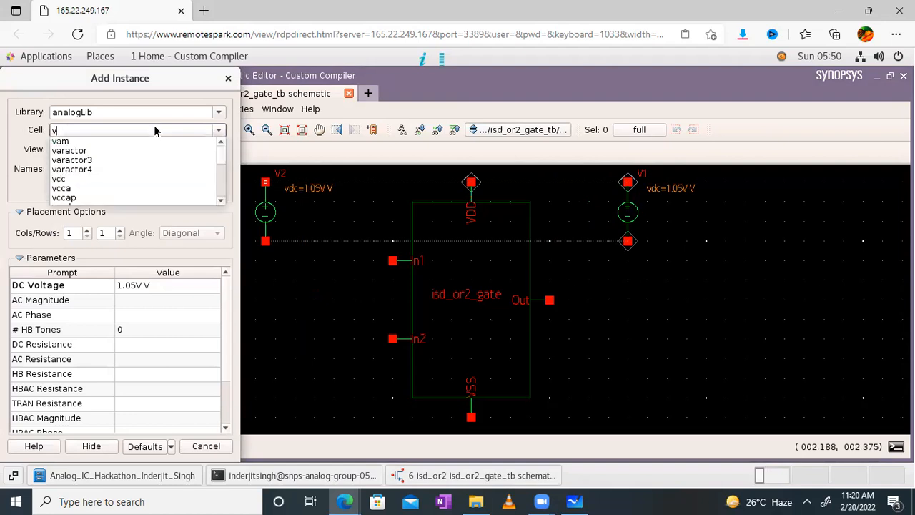
text(gnd)
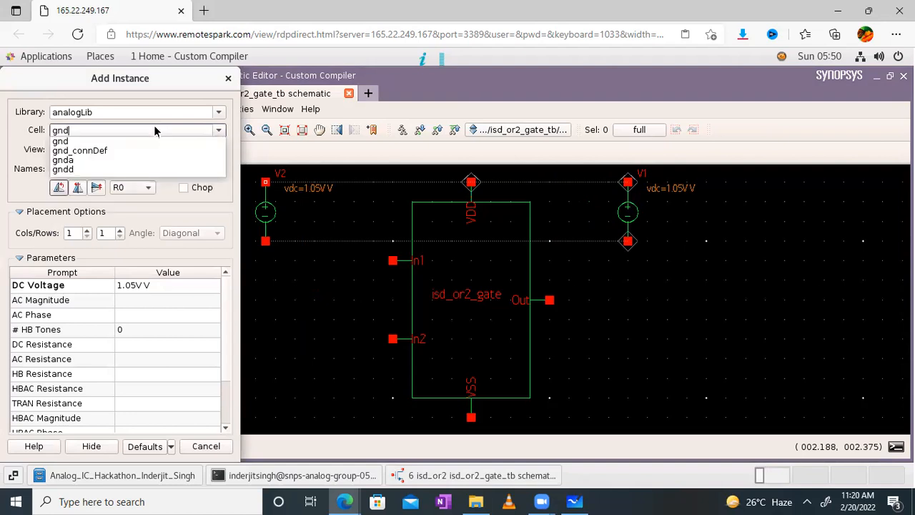
click(63, 142)
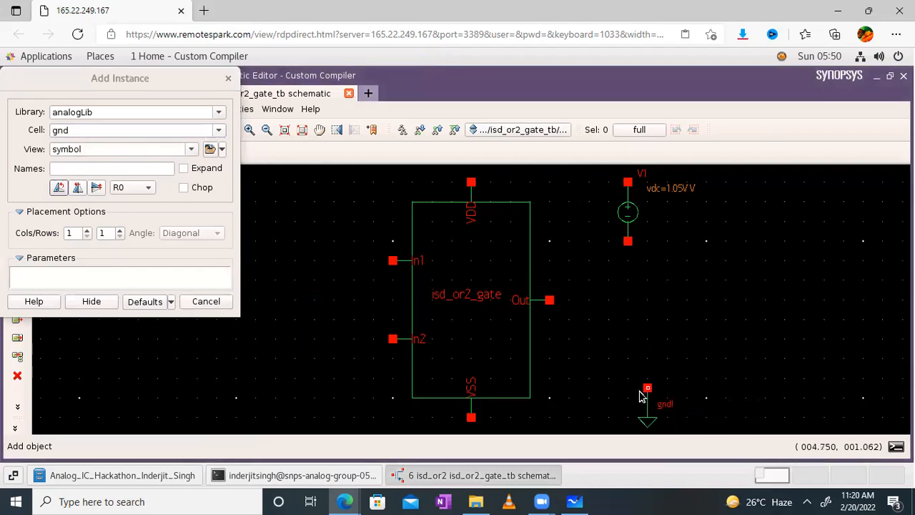
click(265, 130)
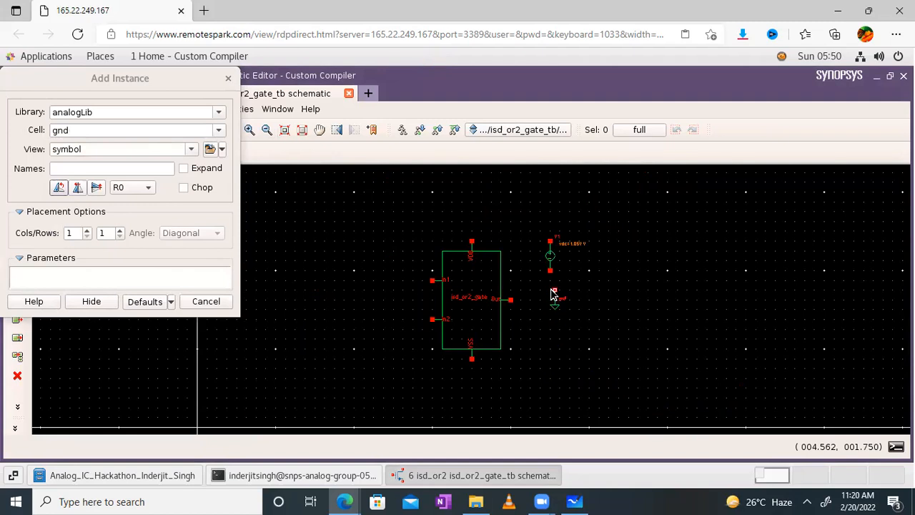
click(551, 292)
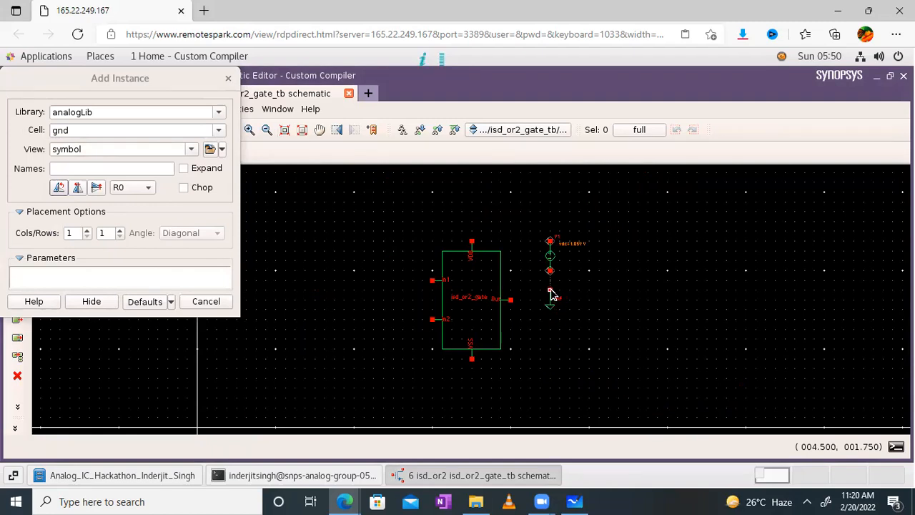
click(471, 384)
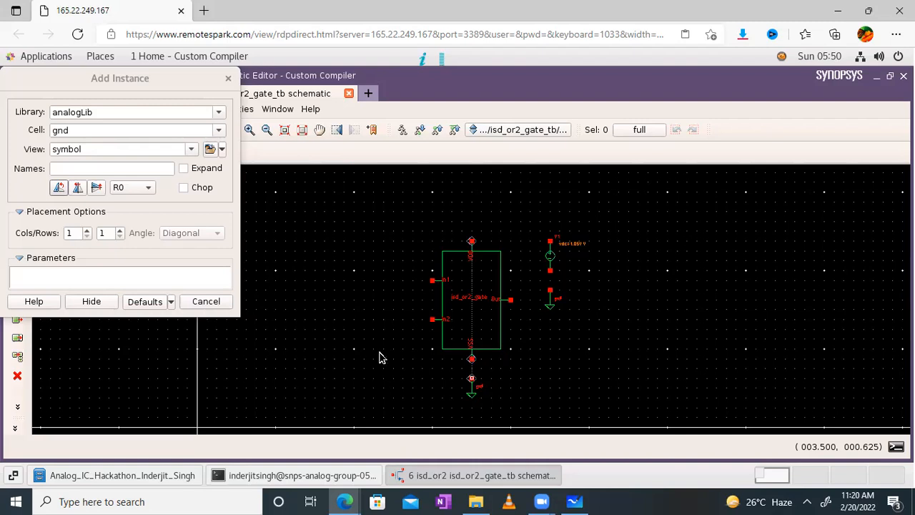
click(388, 349)
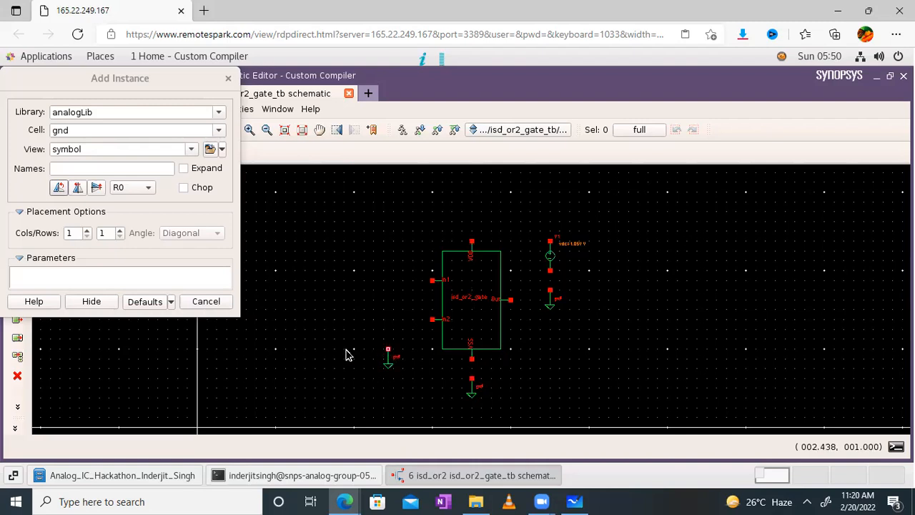
click(328, 309)
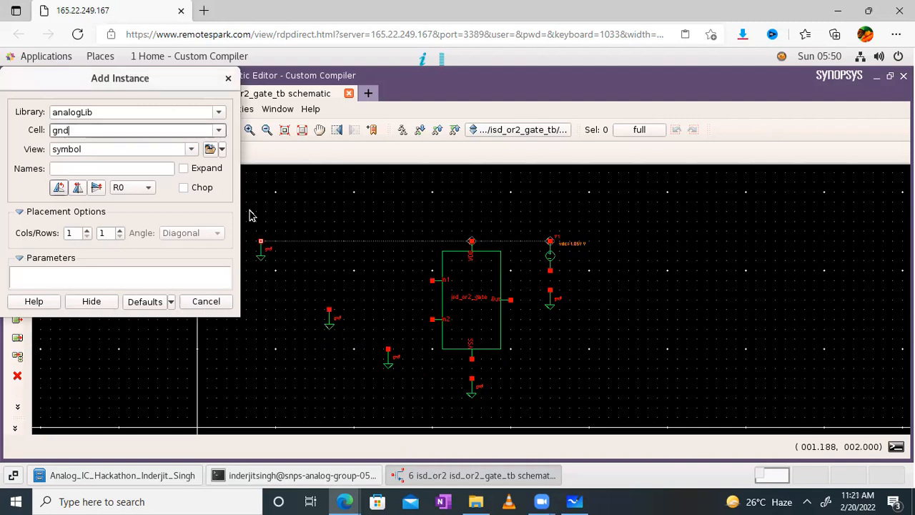
click(302, 129)
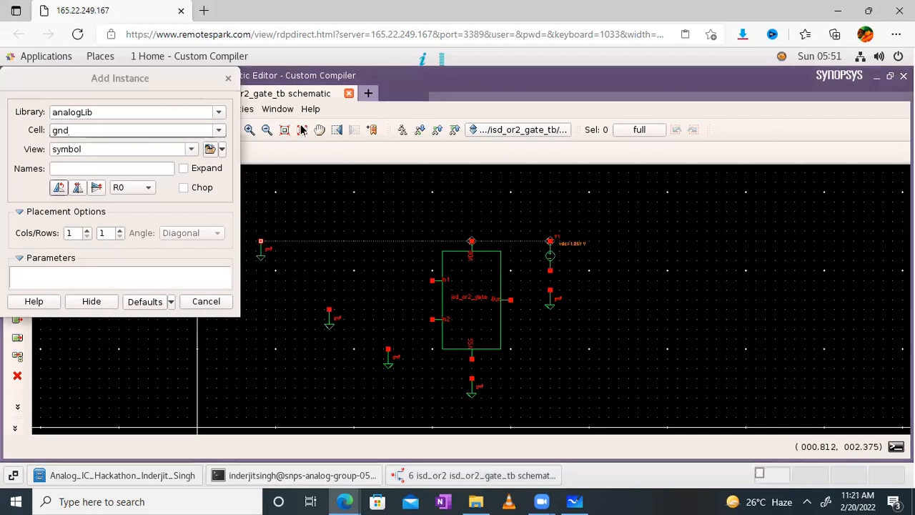
click(207, 128)
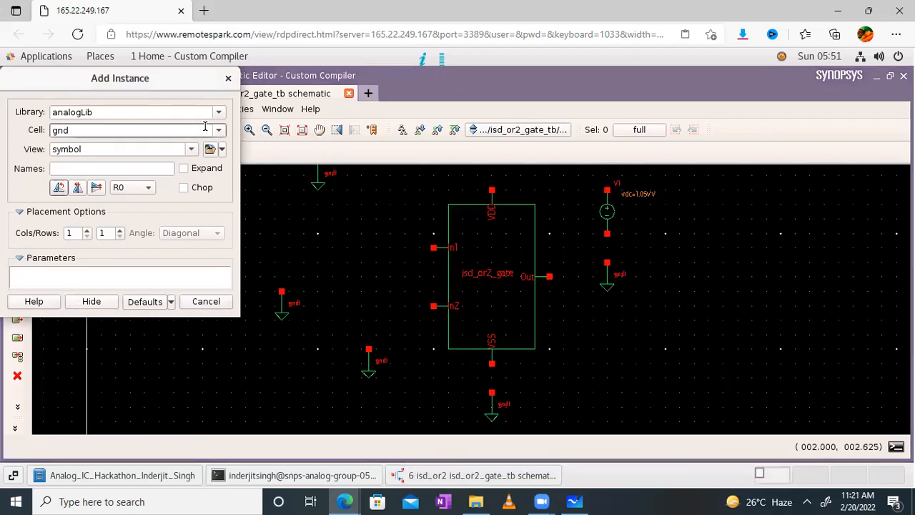
- Replace the gnd cell name with vpulse as the component to place
key(BackSpace)
key(BackSpace)
key(BackSpace)
text(Vpulese)
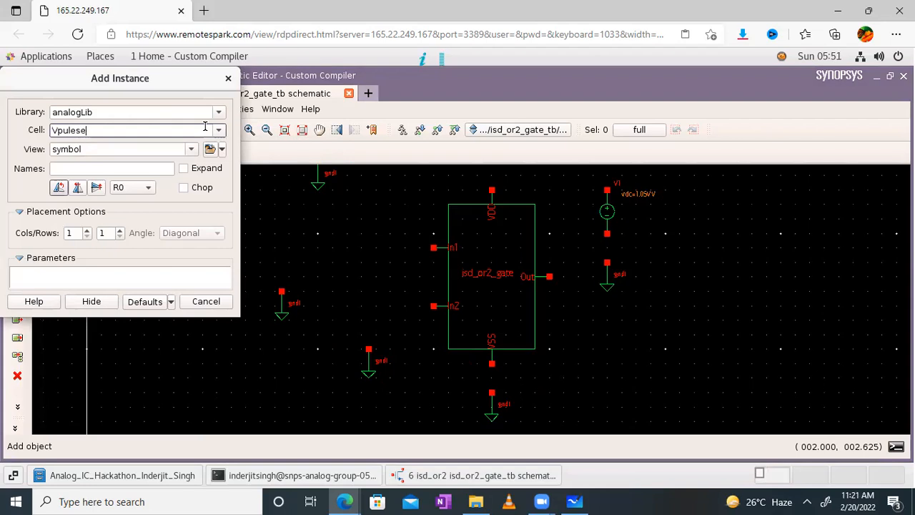
key(BackSpace)
key(BackSpace)
key(BackSpace)
key(BackSpace)
text(se)
key(Left)
key(Left)
text(l)
click(86, 126)
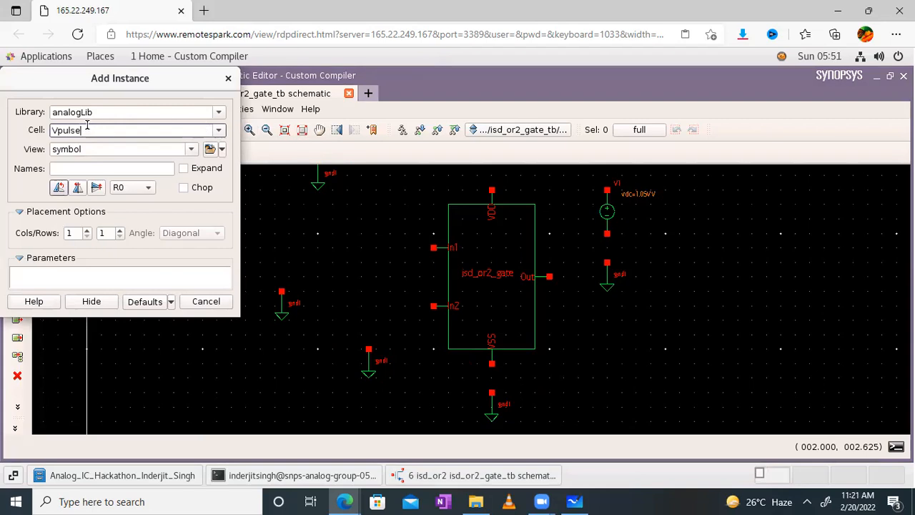
key(BackSpace)
key(BackSpace)
key(BackSpace)
key(BackSpace)
key(BackSpace)
text(vpu)
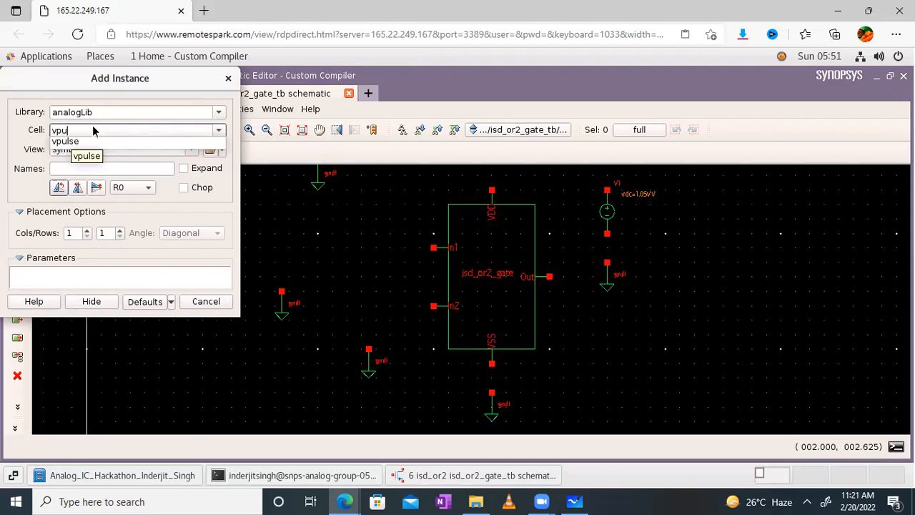
click(70, 143)
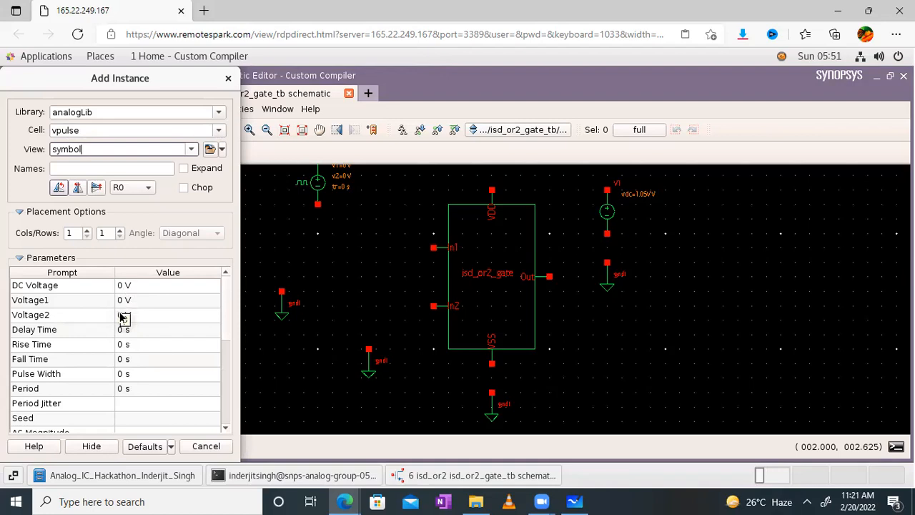
- Set the vpulse Voltage2 to 1.05, keeping zero delay
click(118, 315)
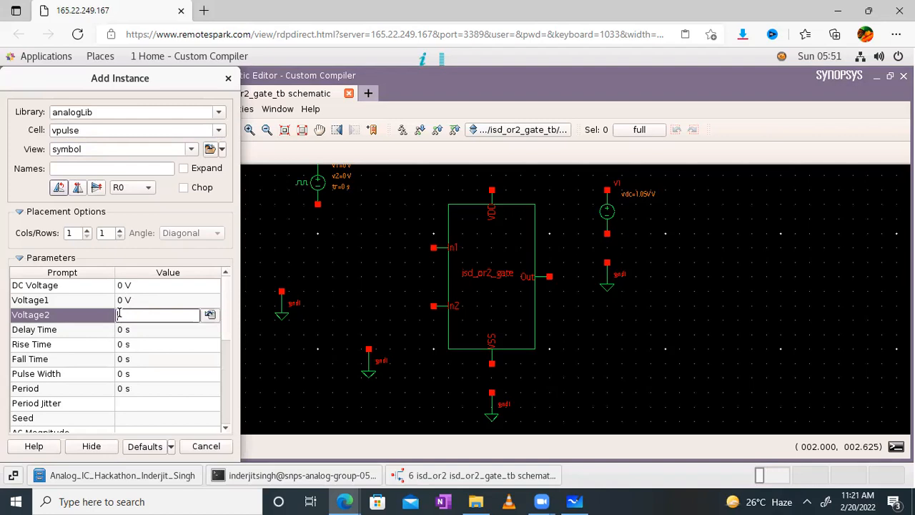
key(BackSpace)
text(1.05)
key(Tab)
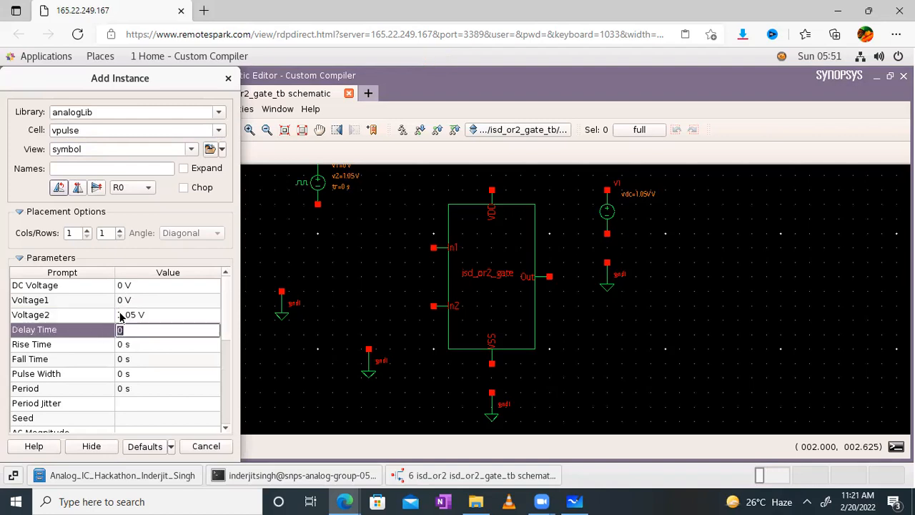
key(Tab)
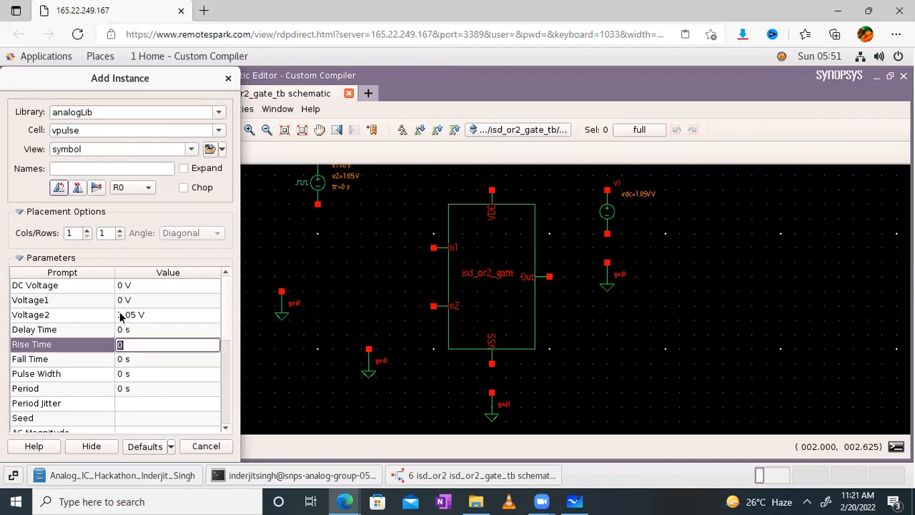
- Set rise and fall times to 0.1u, fixing the mistyped fall time
text(0.1u)
key(Tab)
text(0.1)
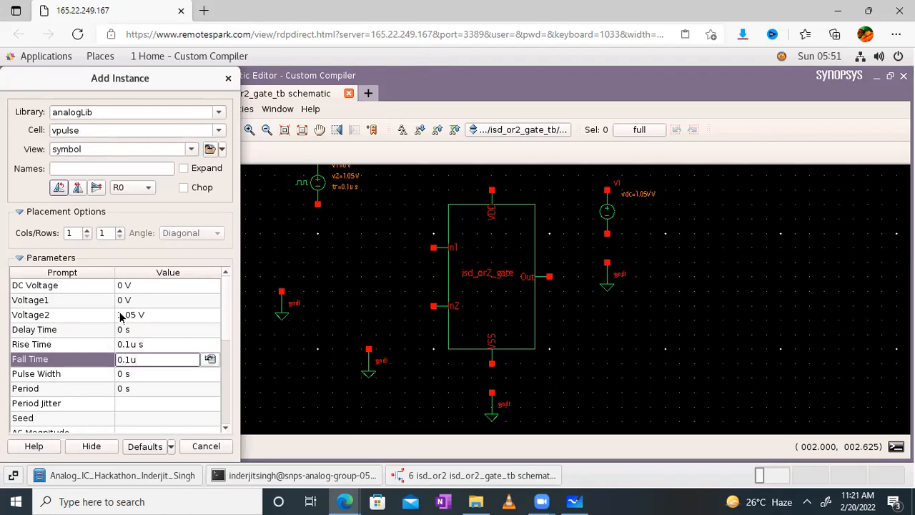
text(uu)
key(Tab)
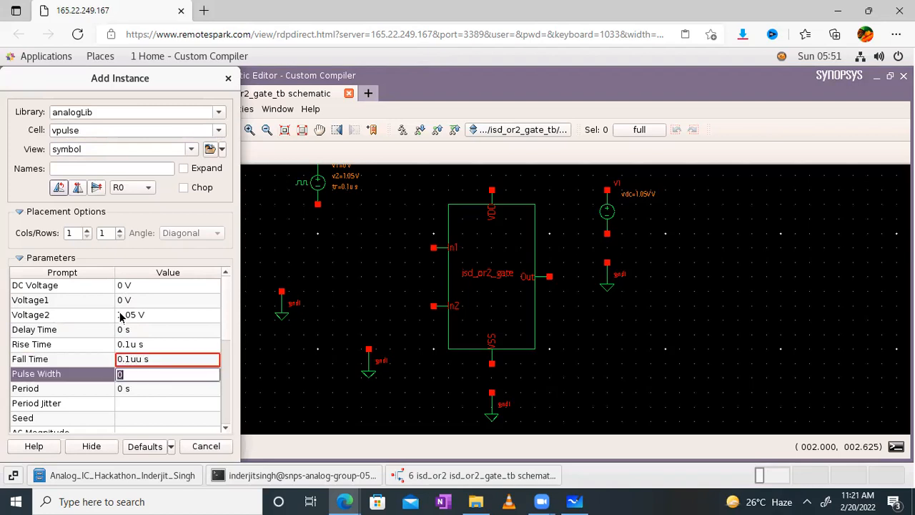
key(shift+Tab)
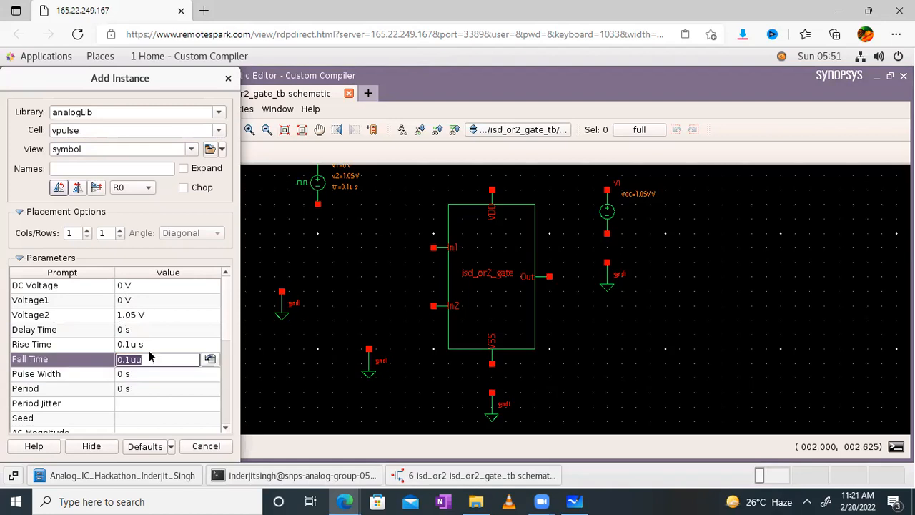
key(shift+Tab)
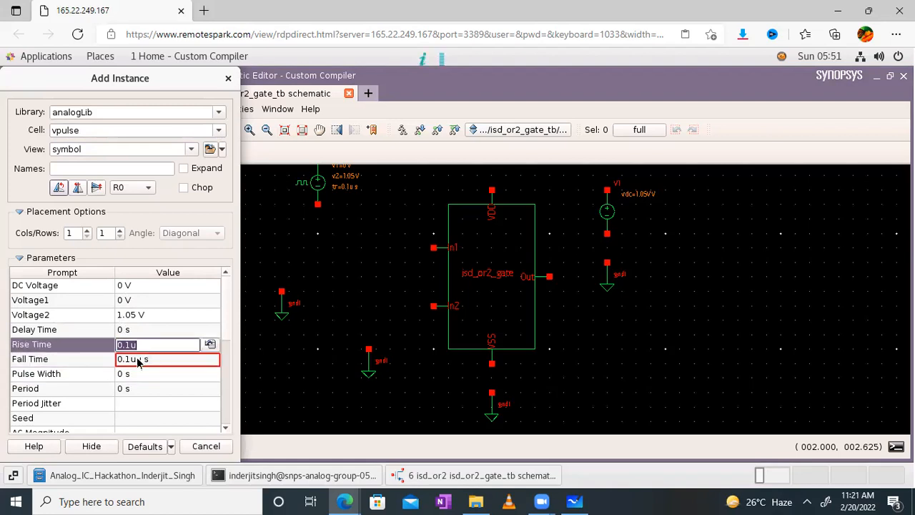
click(137, 359)
key(BackSpace)
key(BackSpace)
key(BackSpace)
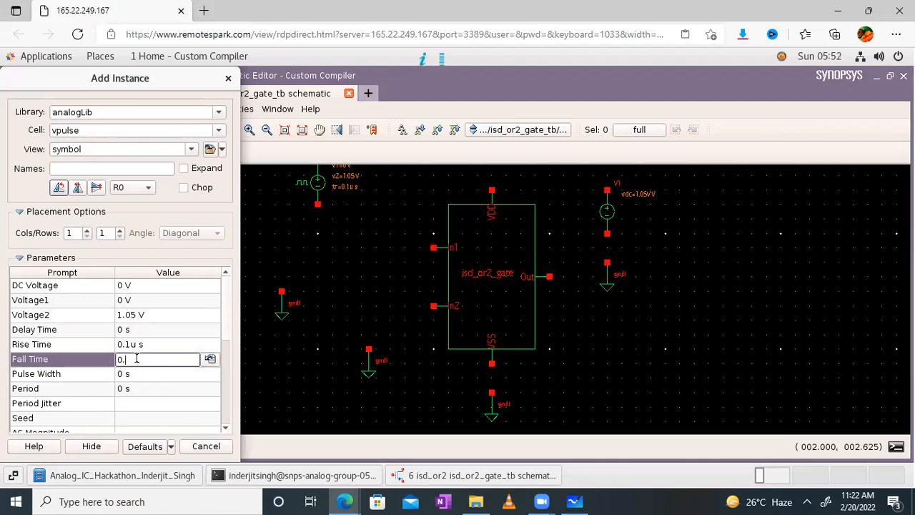
text(1u)
key(Tab)
- Set pulse width 5u and period 10u, rotate the source, then cancel its placement
text(5u)
key(Tab)
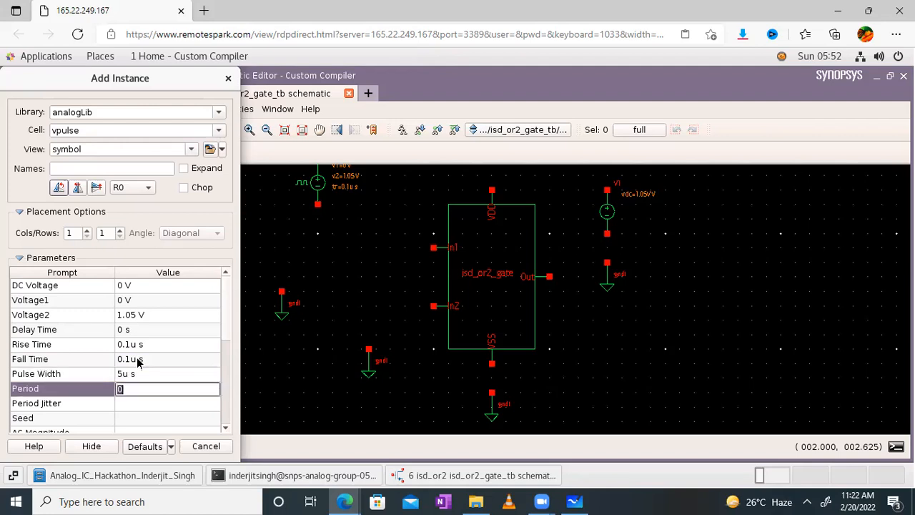
text(10u)
click(350, 261)
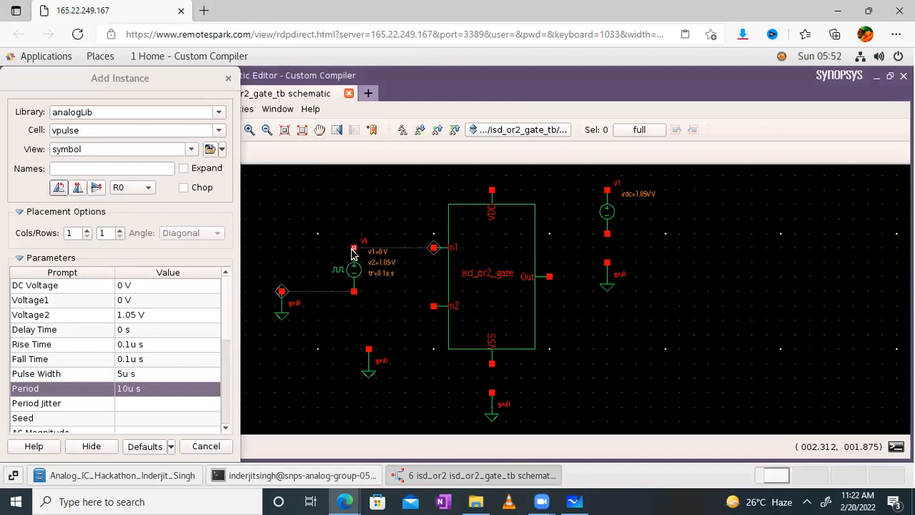
right_click(352, 254)
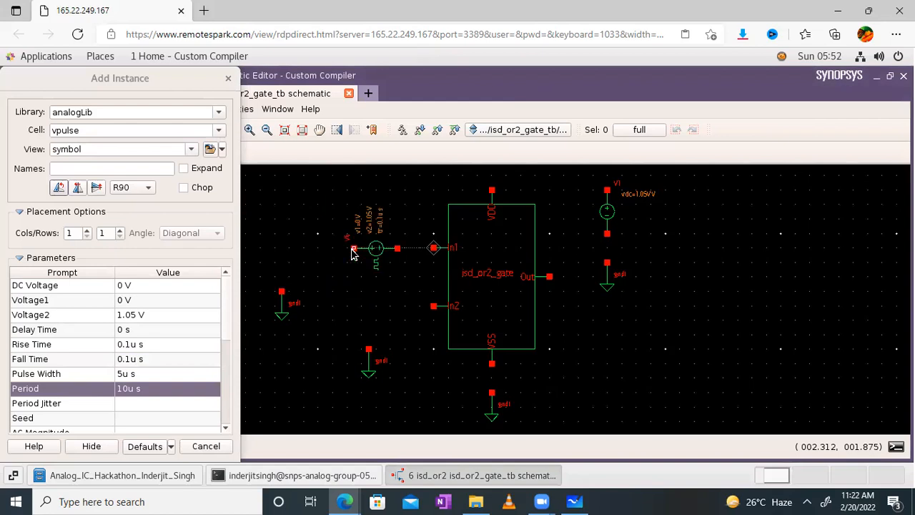
click(353, 309)
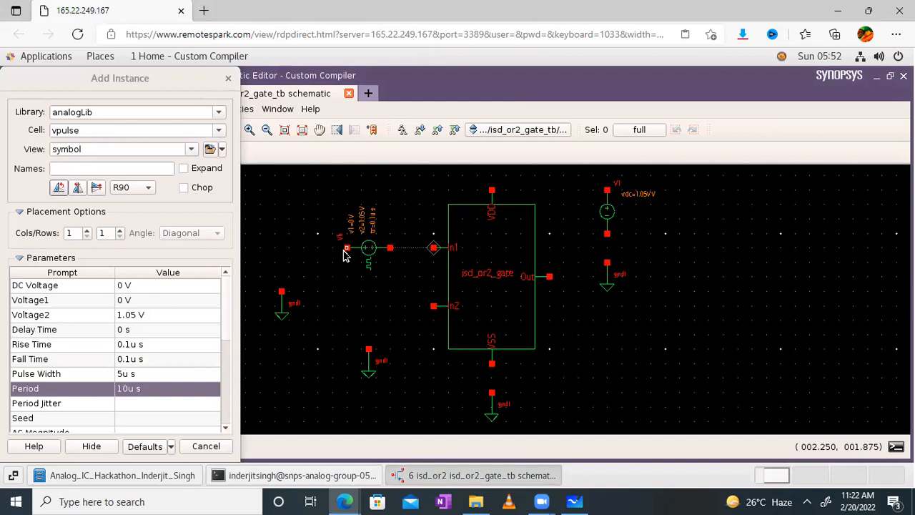
key(Escape)
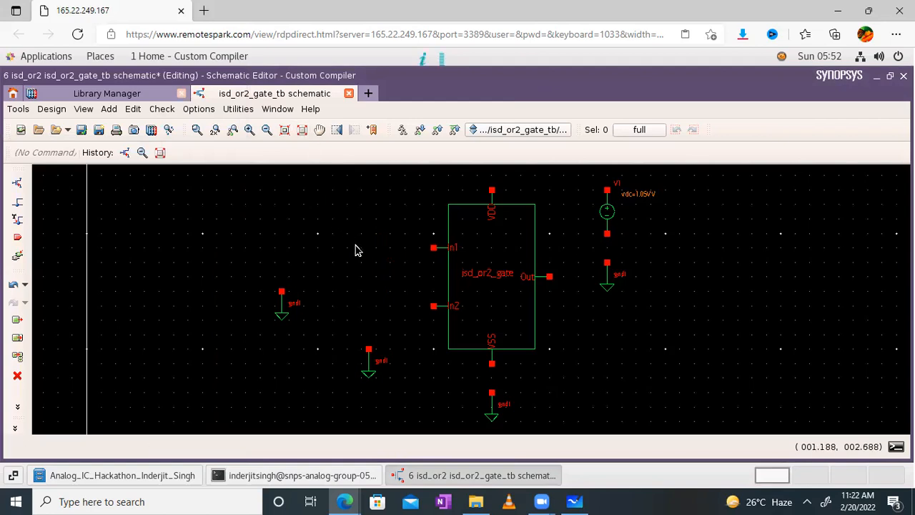
- Place vpulse V6 left of In1 with Voltage2 1.05, 0.1u edges, 5u width, 10u period
click(16, 184)
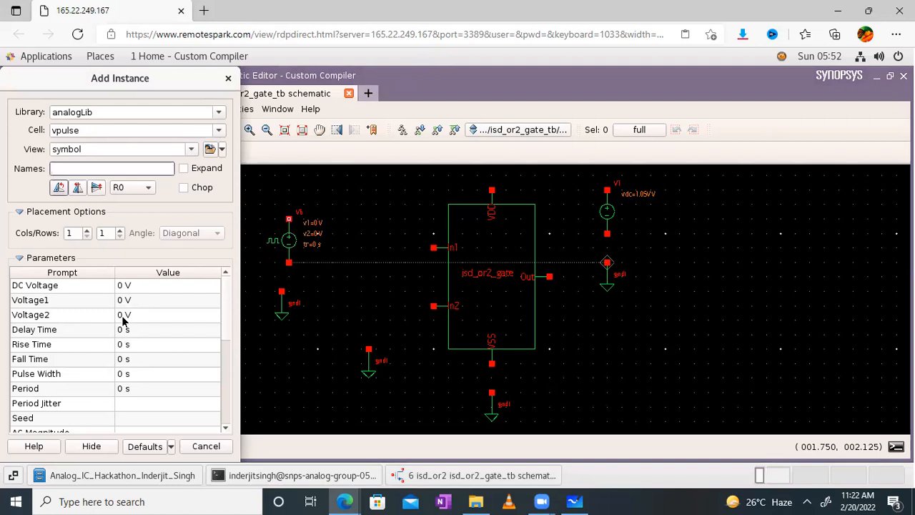
click(123, 318)
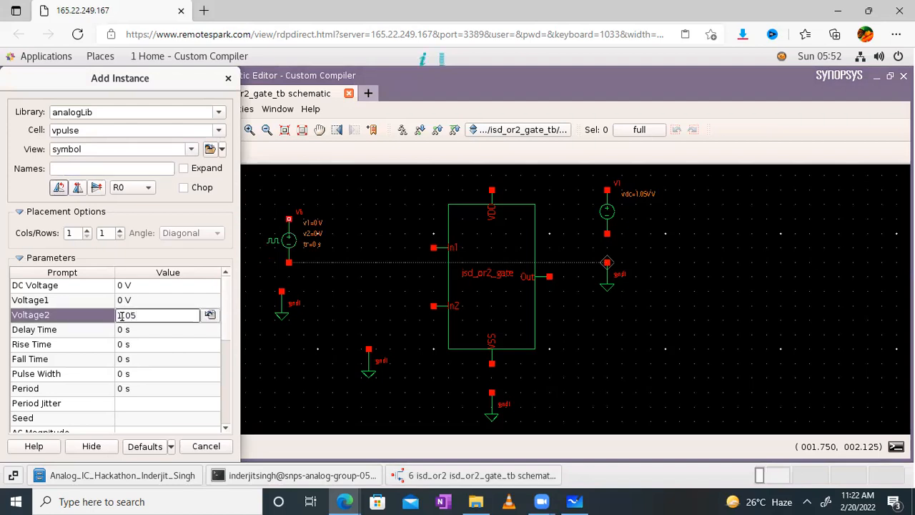
key(Tab)
key(Tab)
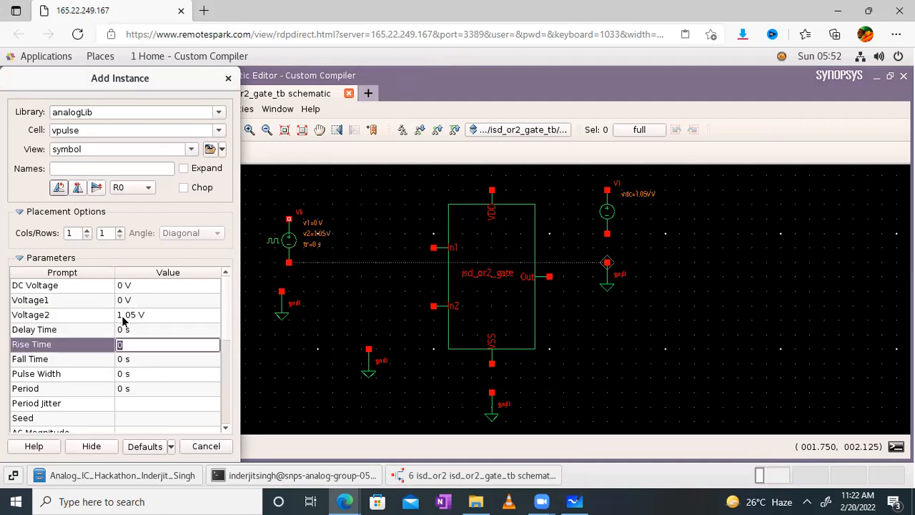
text(0.1u)
key(Tab)
text(0)
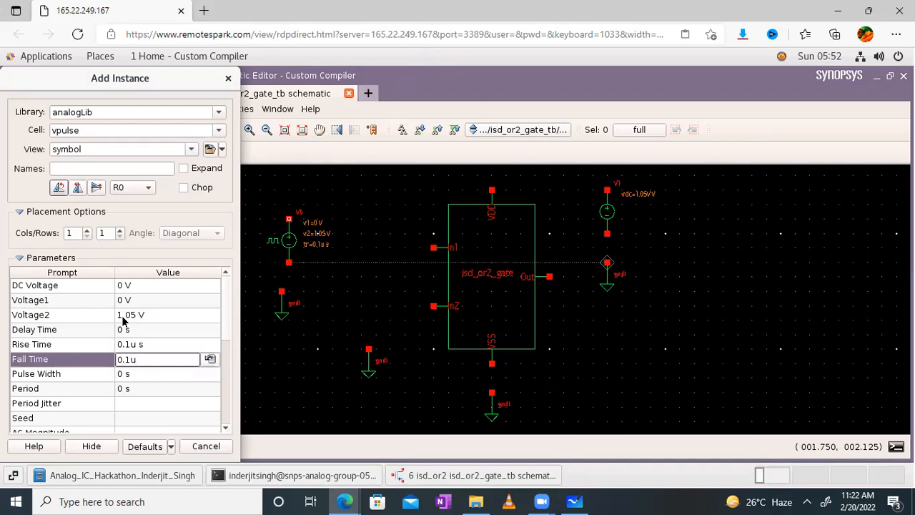
key(Tab)
text(5u)
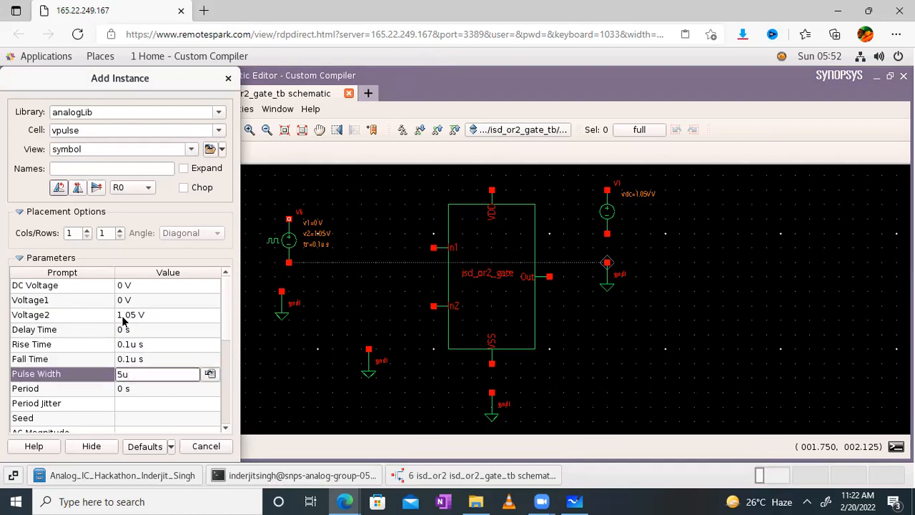
key(Tab)
text(10u)
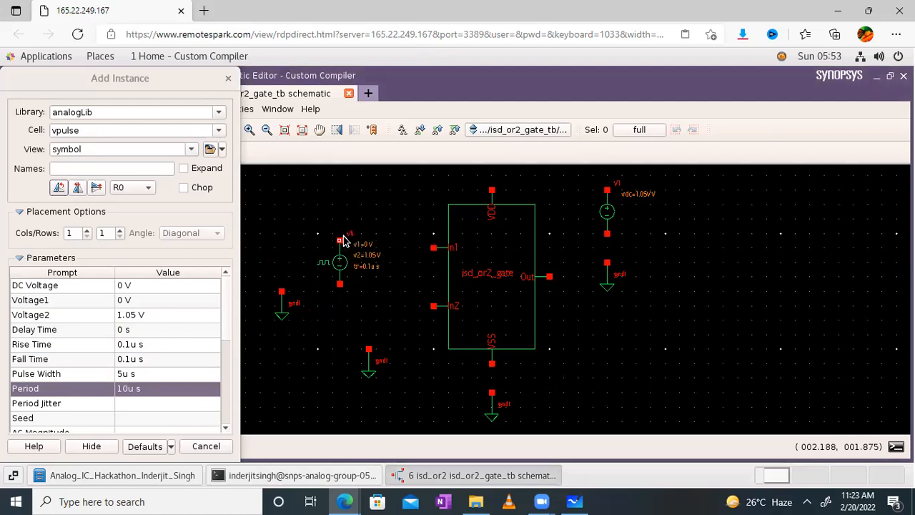
click(345, 238)
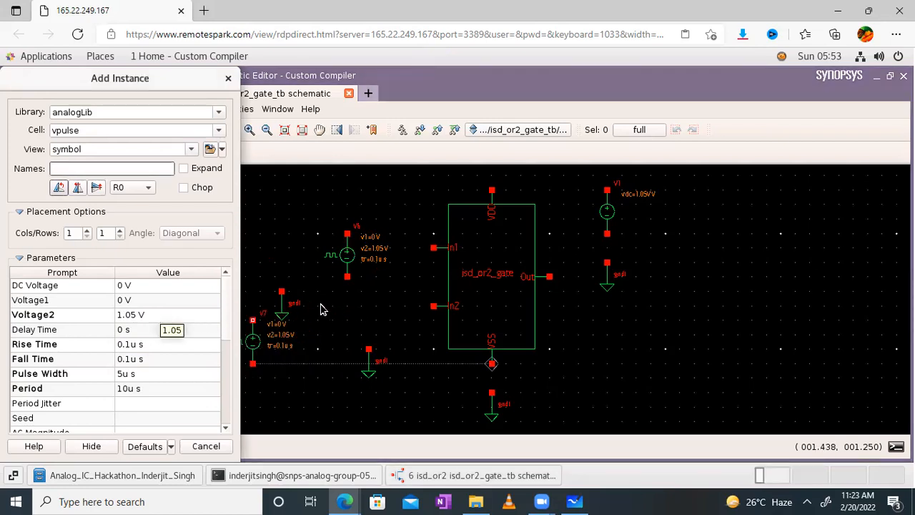
key(Escape)
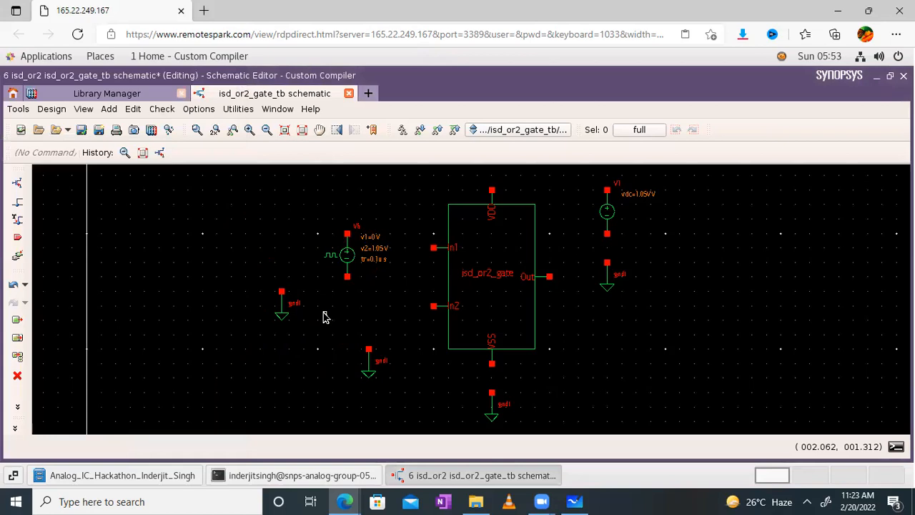
- Try rotations on V6, undo the wrong ones, and finish with a clockwise quarter turn
right_click(346, 257)
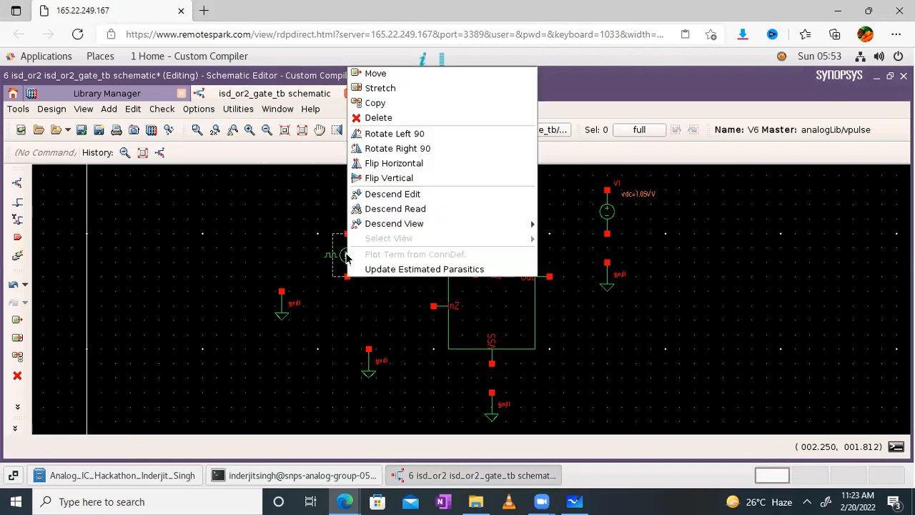
click(397, 135)
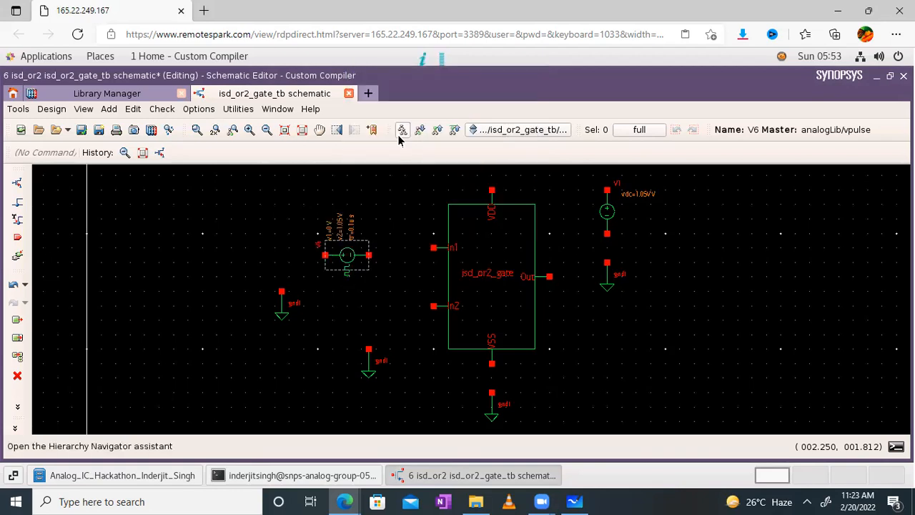
right_click(351, 252)
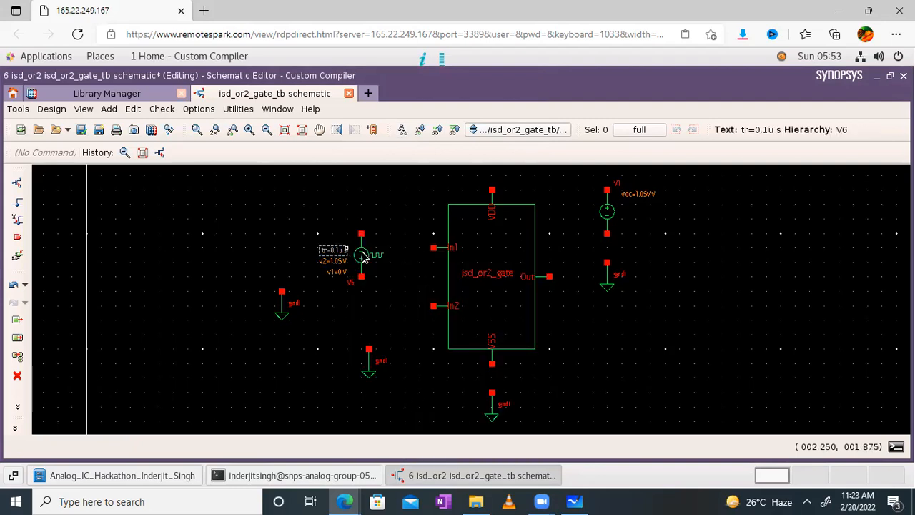
click(13, 286)
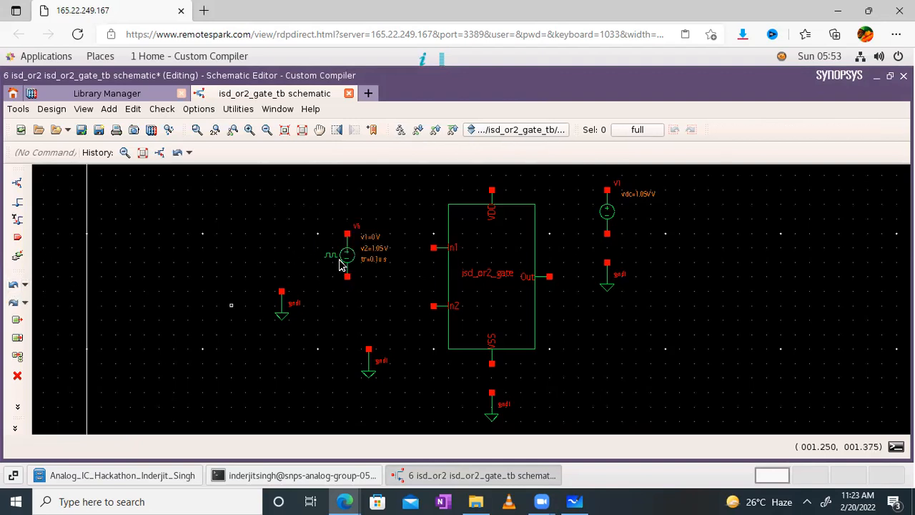
right_click(345, 261)
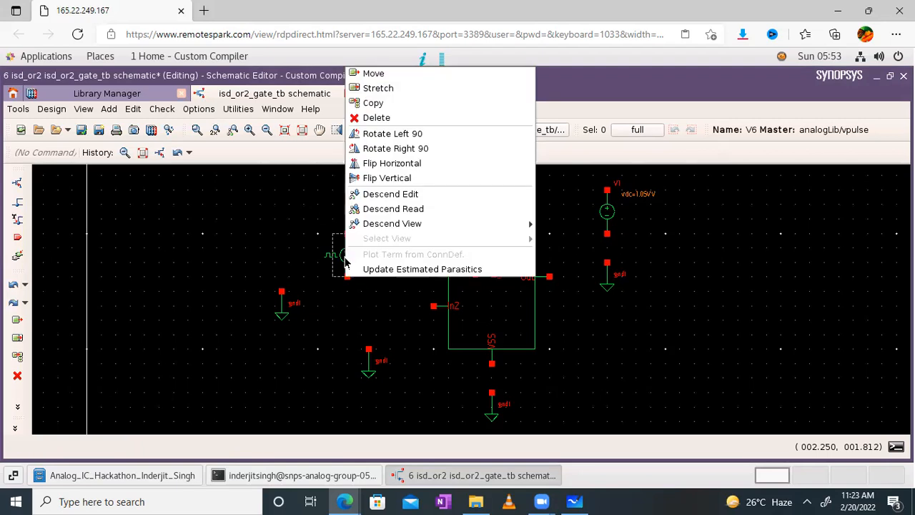
click(423, 134)
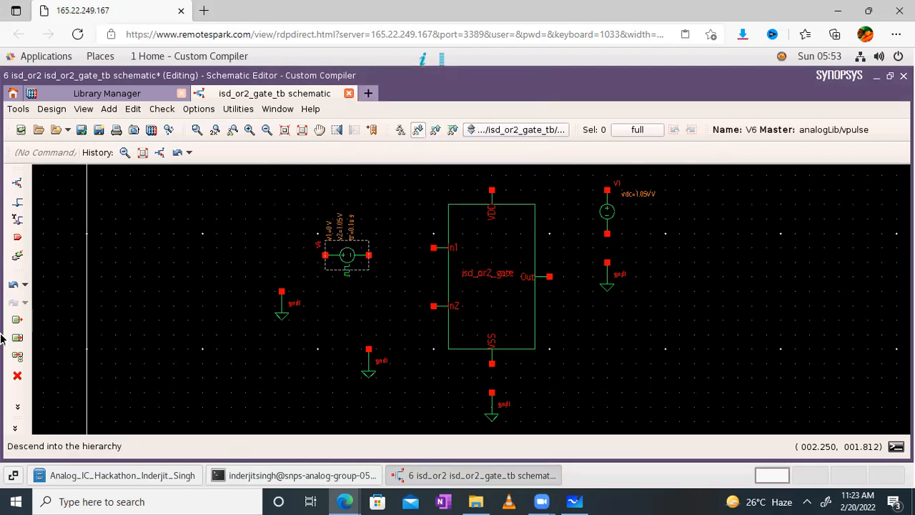
key(ctrl+z)
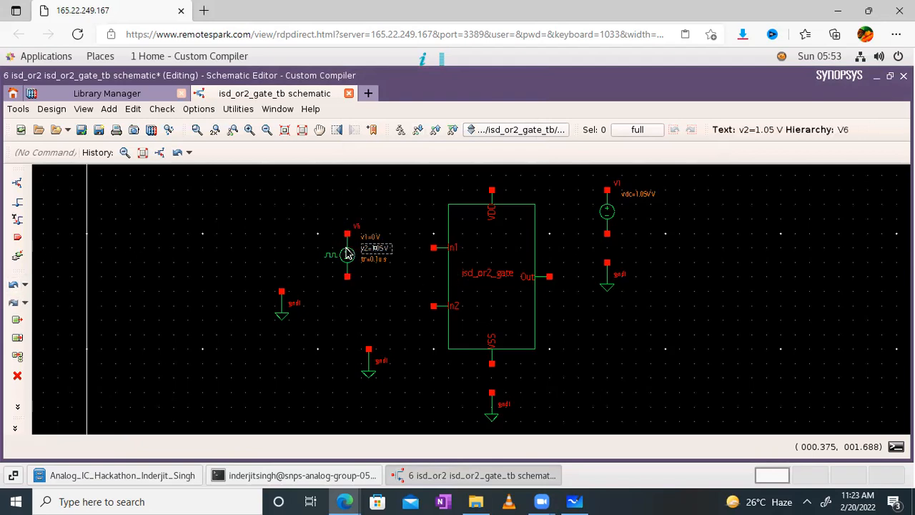
right_click(347, 254)
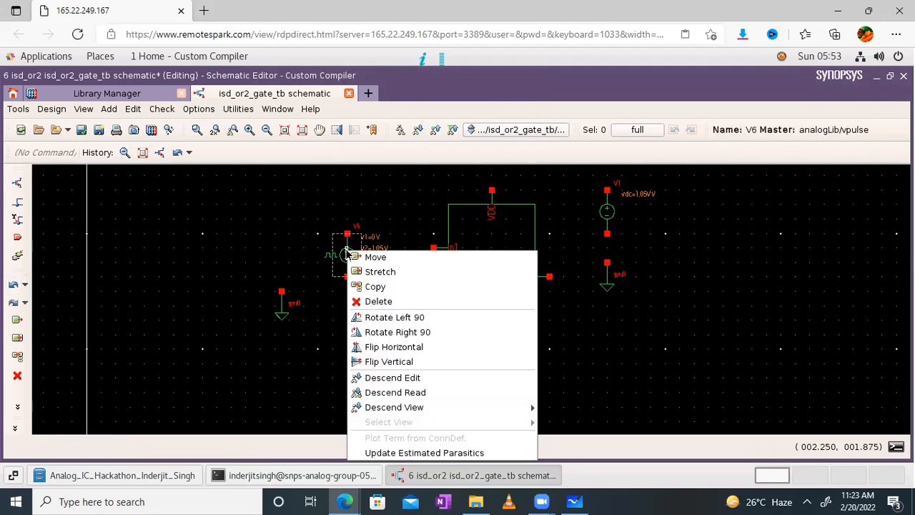
click(392, 333)
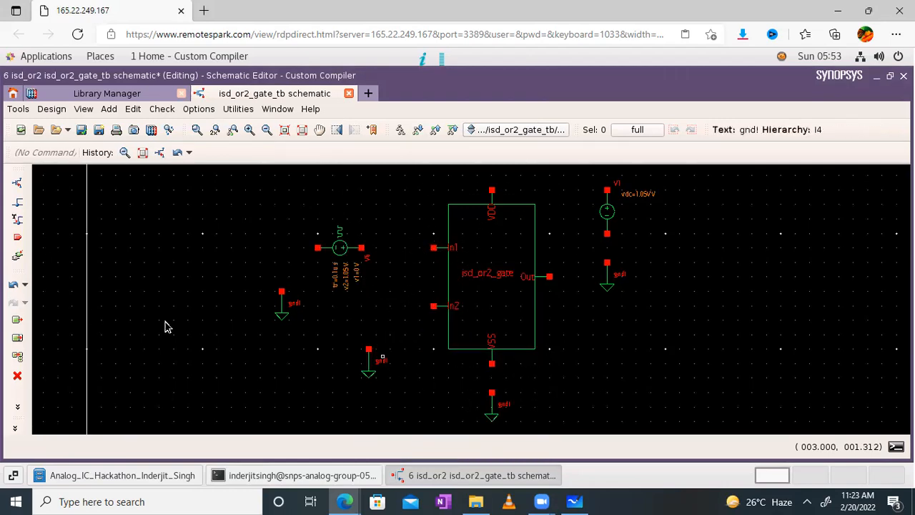
- Start a new vpulse instance with Voltage2 1.05 and 1u delay
click(18, 184)
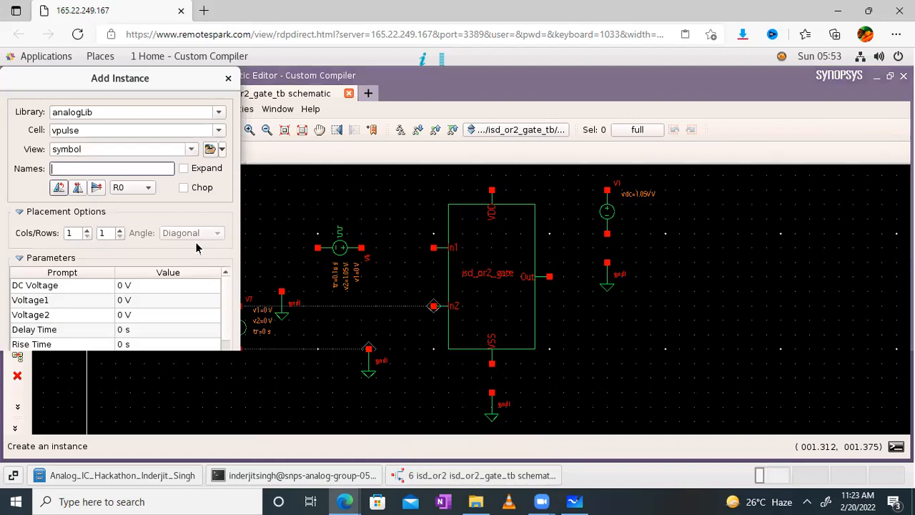
click(122, 314)
key(BackSpace)
text(1.05)
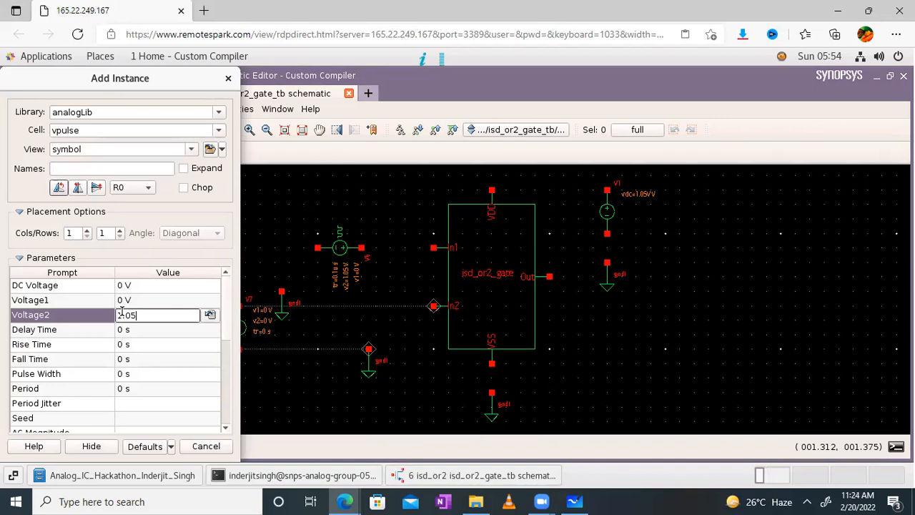
key(Tab)
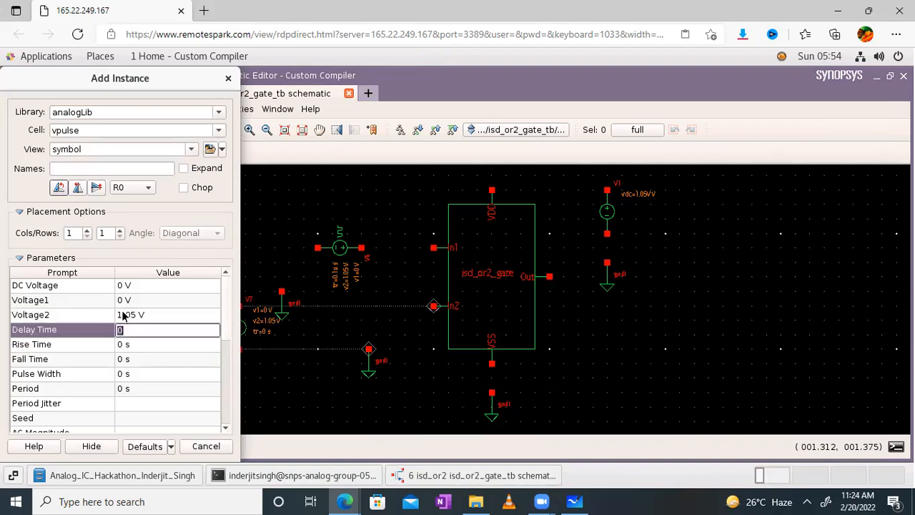
text(1u)
key(Tab)
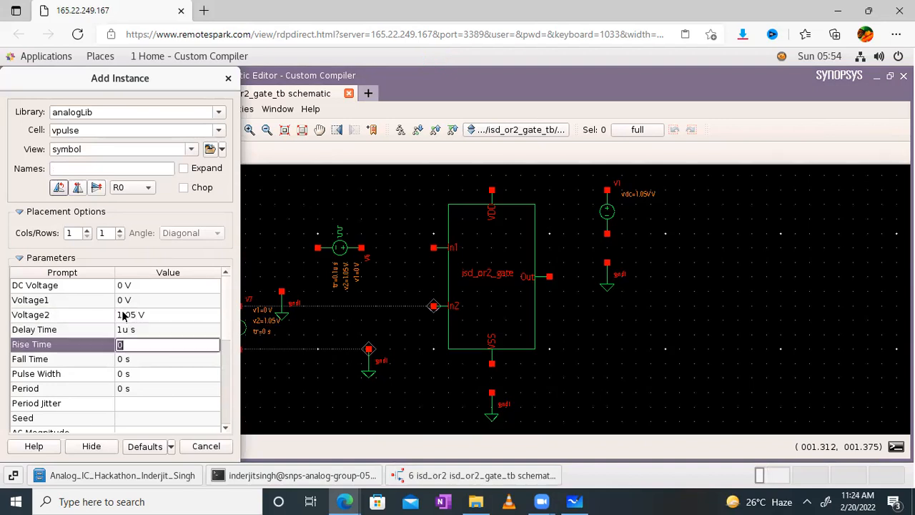
- Set rise and fall times to 0.1u, pulse width 5u and period 10u
text(0.1u)
key(Tab)
text(0)
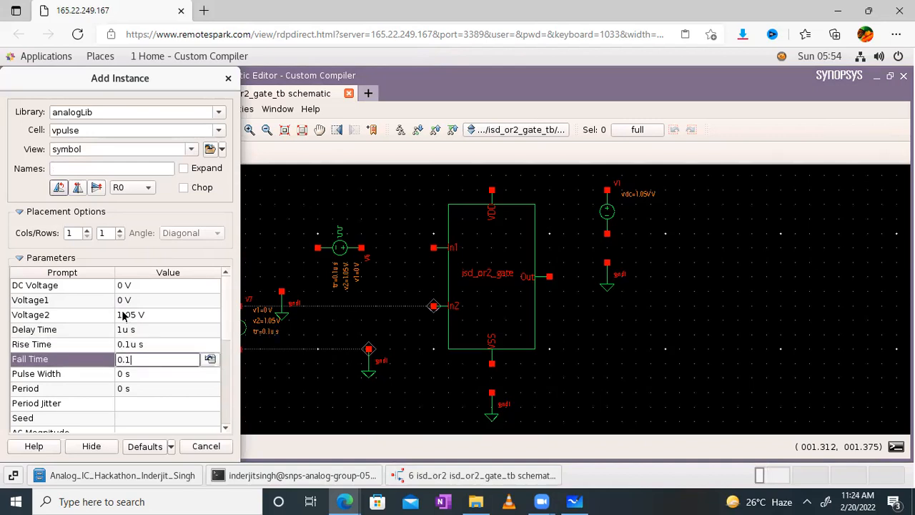
key(Tab)
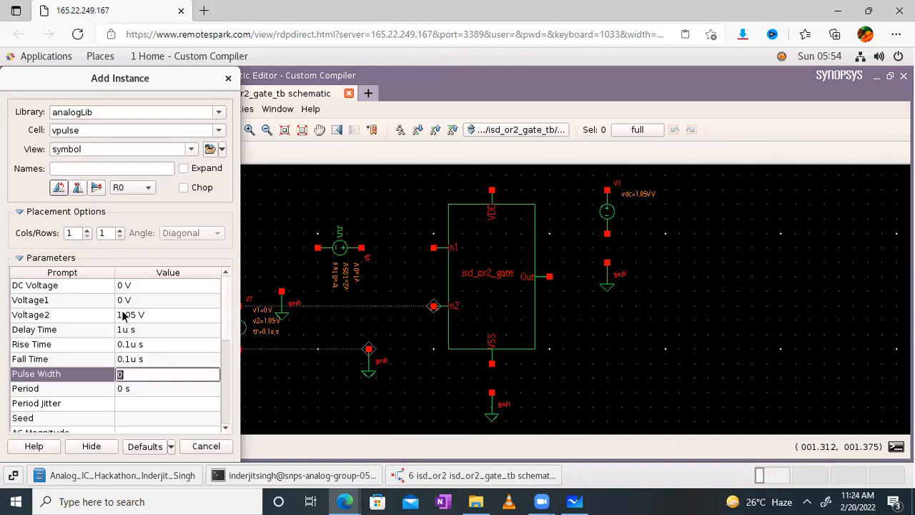
text(5u)
key(Tab)
text(10)
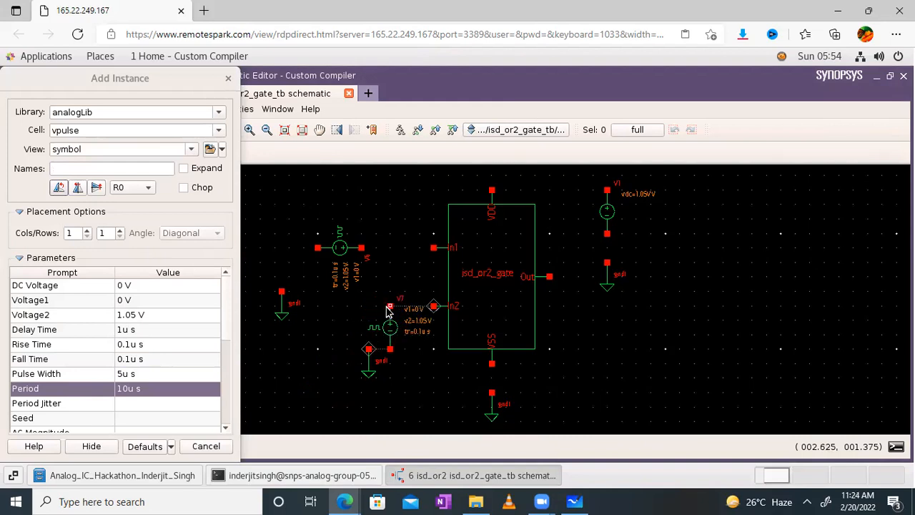
- Rotate the source three quarter turns and place V7 beside In2
key(r)
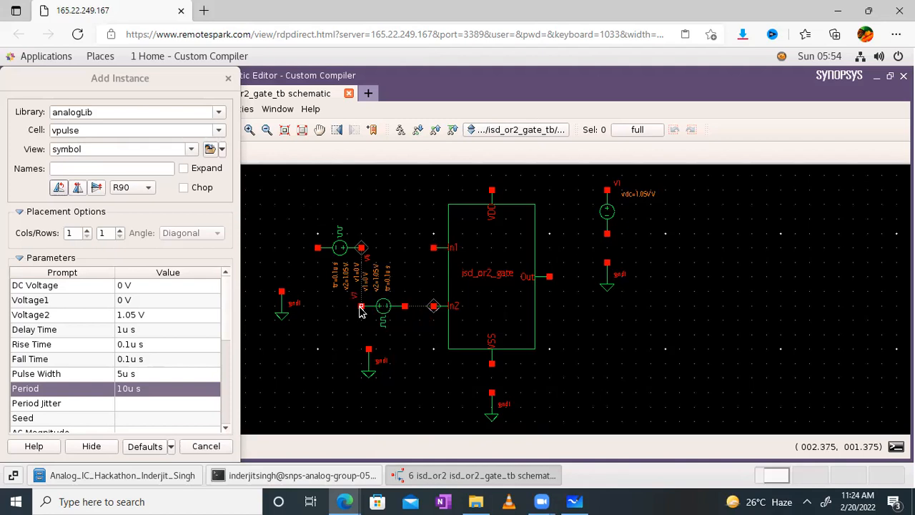
key(r)
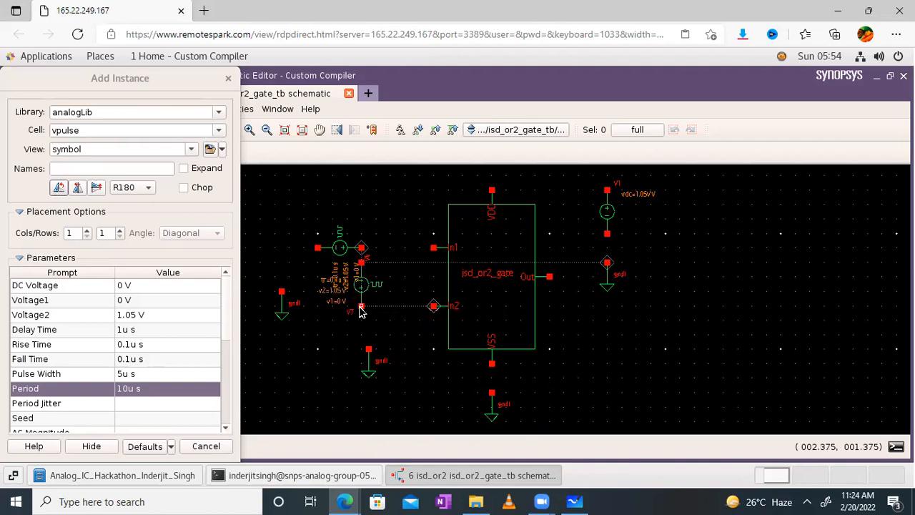
key(r)
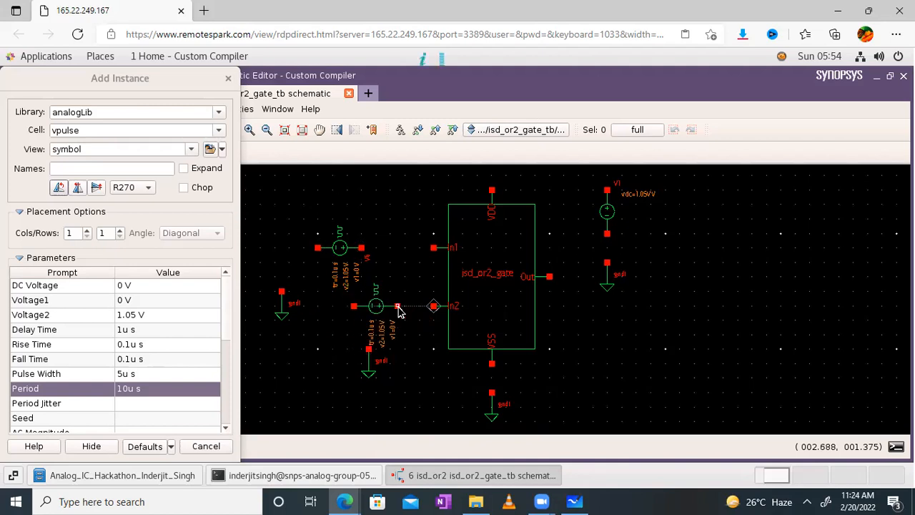
click(399, 311)
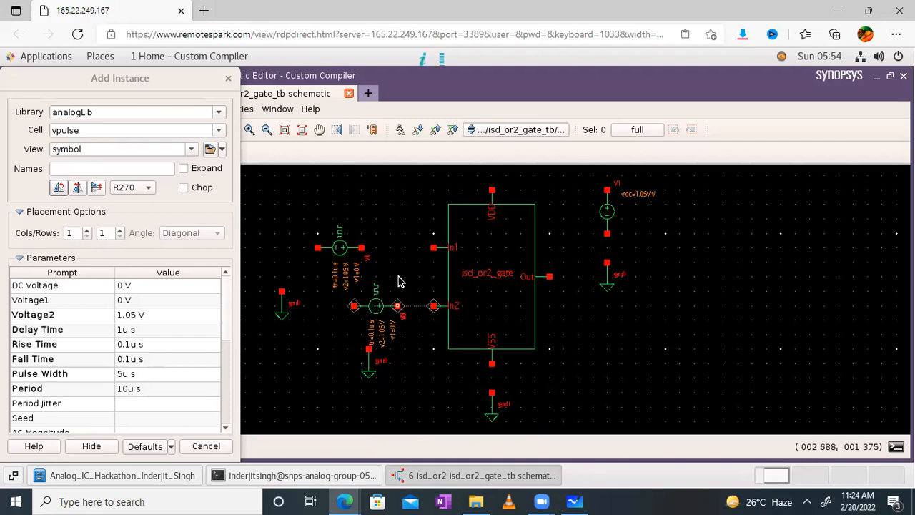
key(Escape)
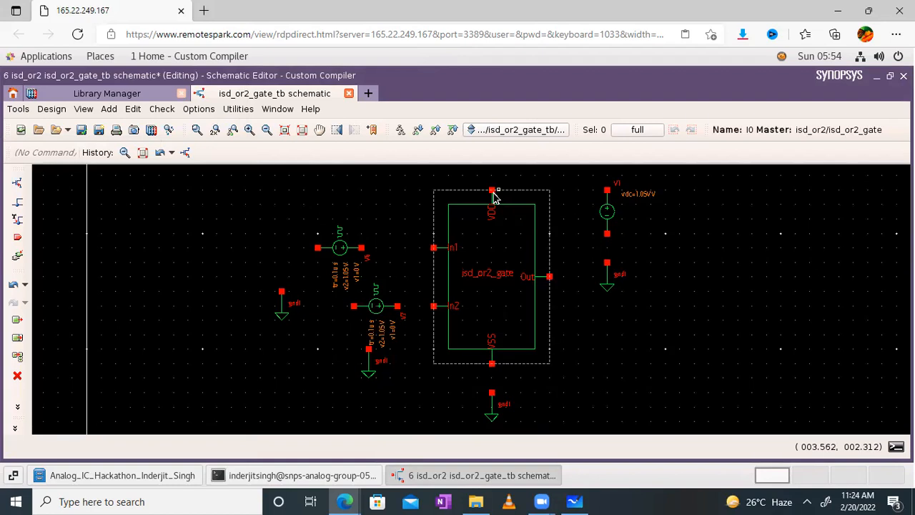
- Wire the In1 input to V6's right pin
click(18, 204)
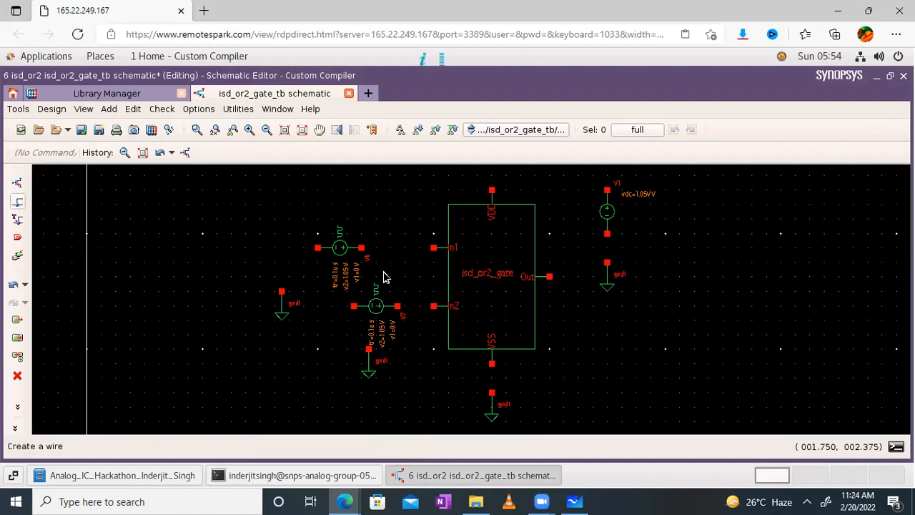
click(434, 248)
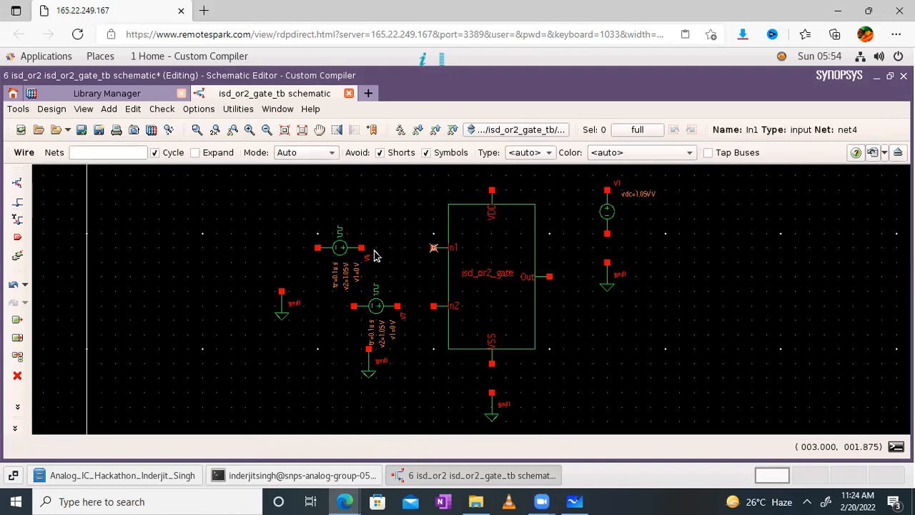
click(361, 248)
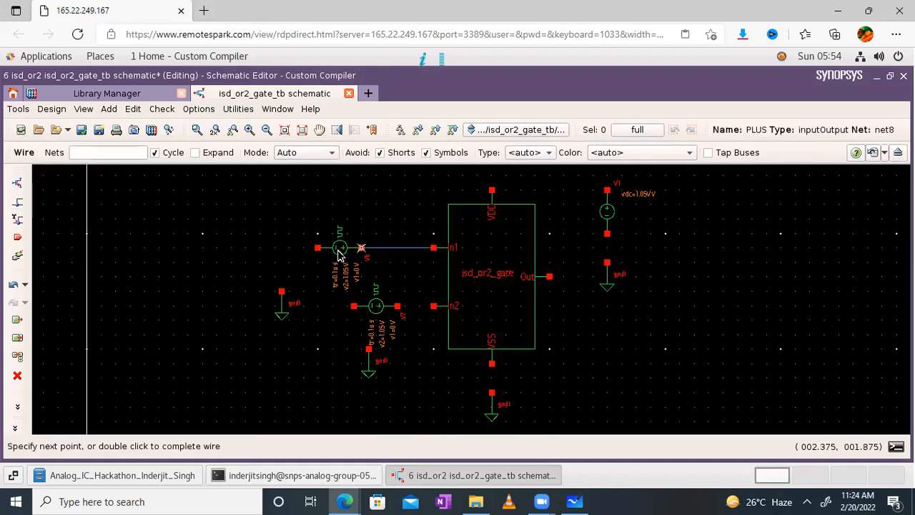
click(318, 248)
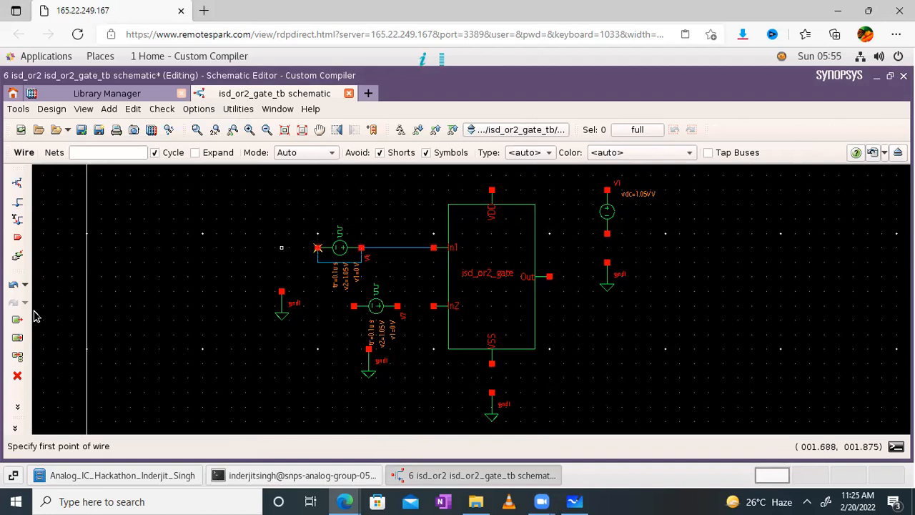
key(Escape)
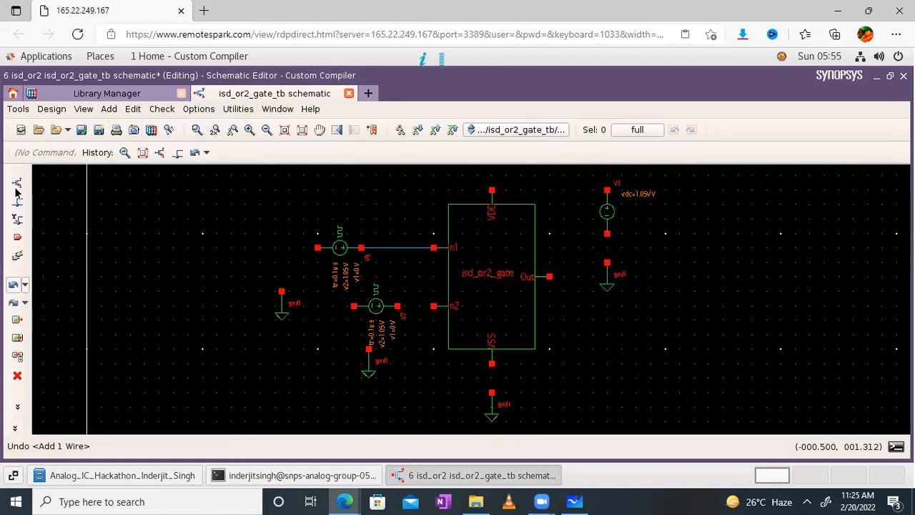
- Wire V6's left pin down to the ground symbol
click(18, 203)
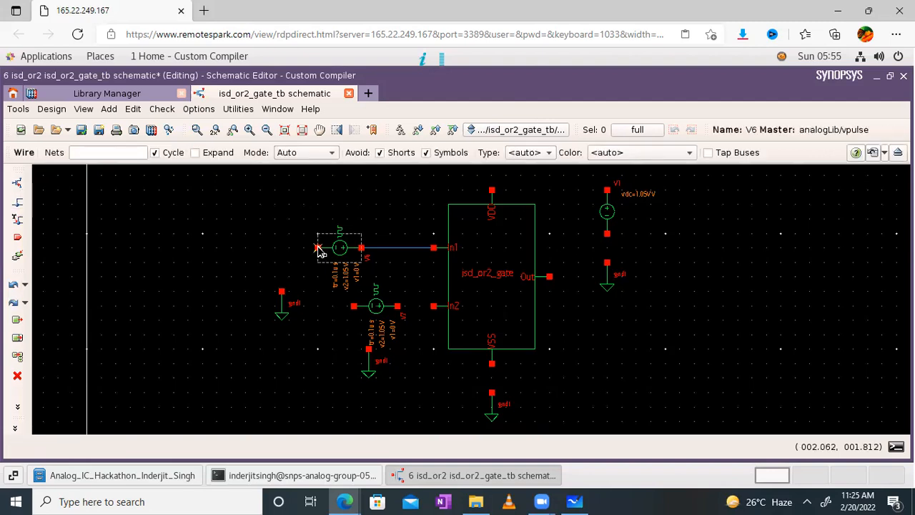
click(318, 248)
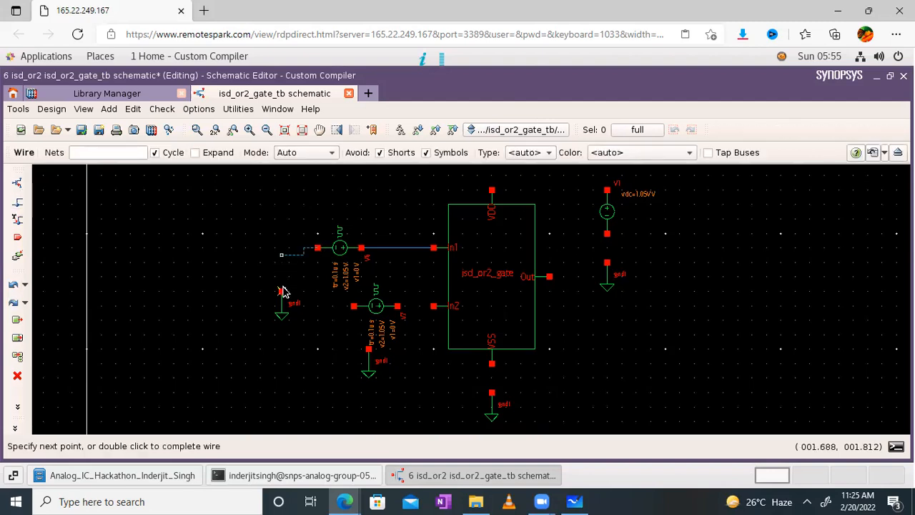
click(283, 292)
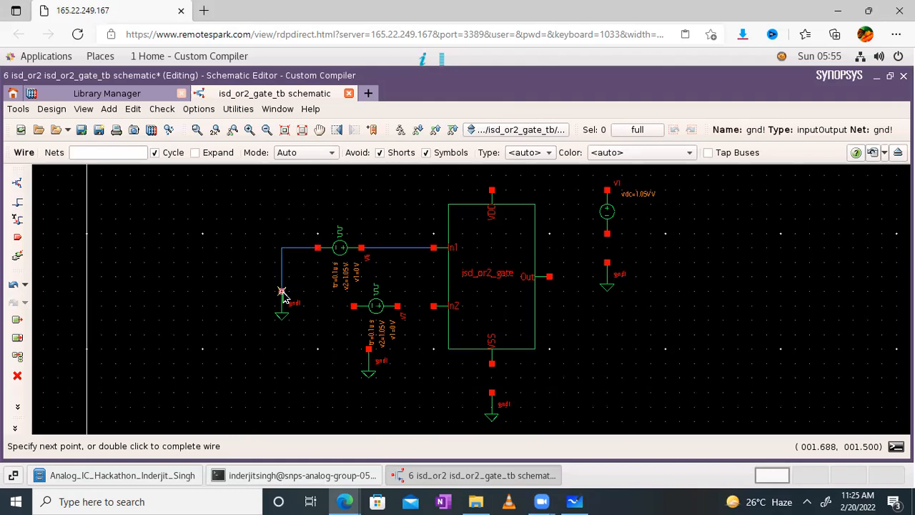
key(Escape)
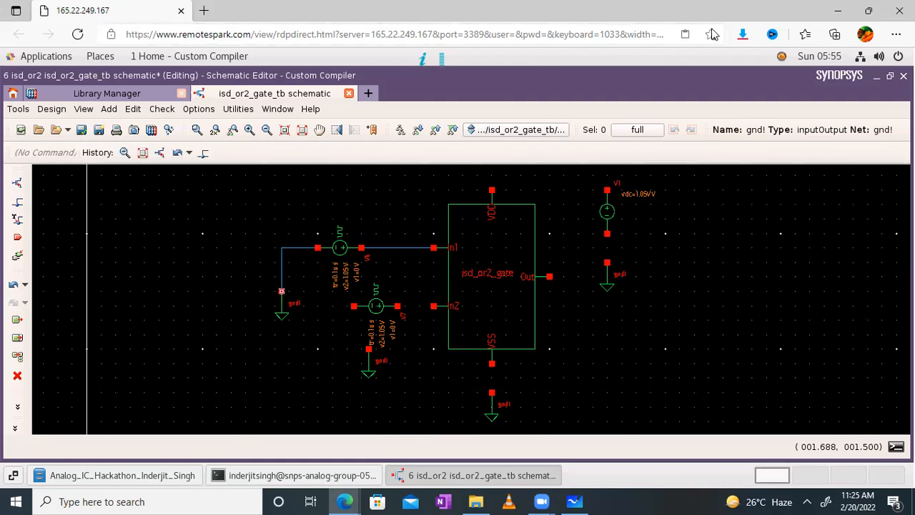
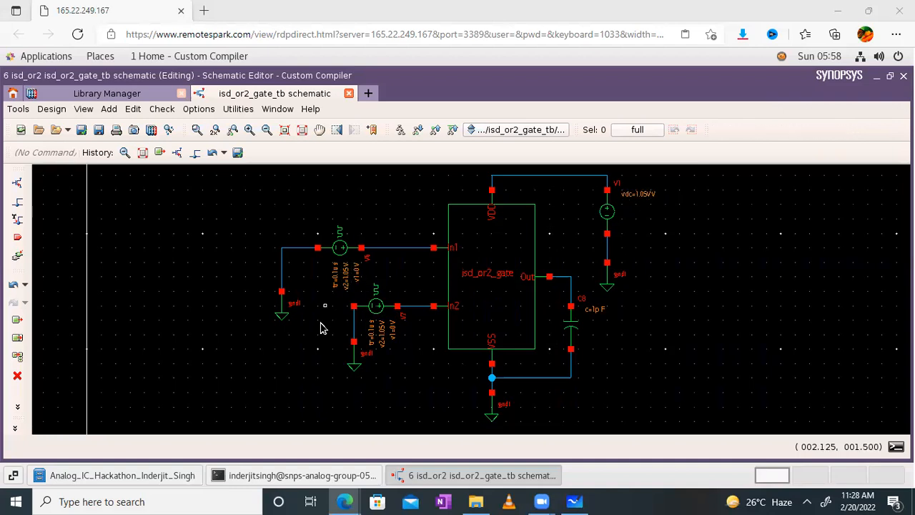
- Check and save the isd_or2_gate_tb schematic, confirming the report shows no rule violations
click(82, 131)
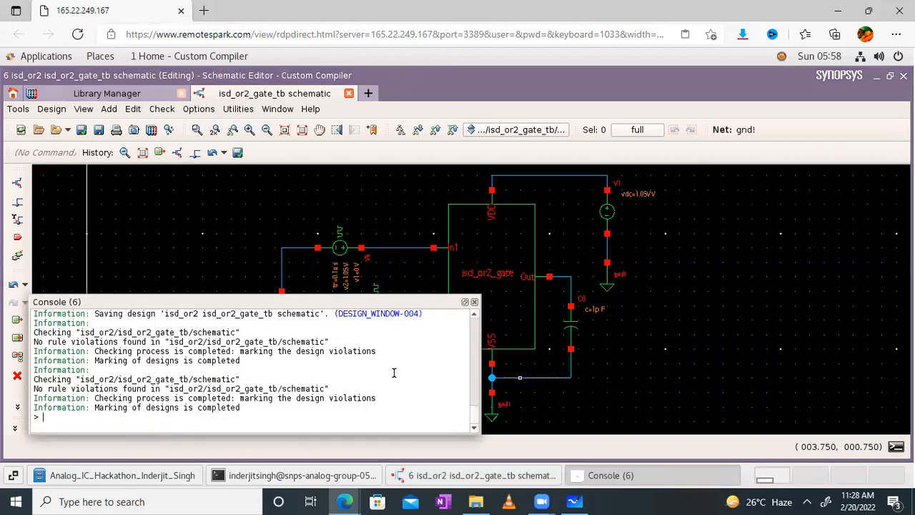
click(475, 302)
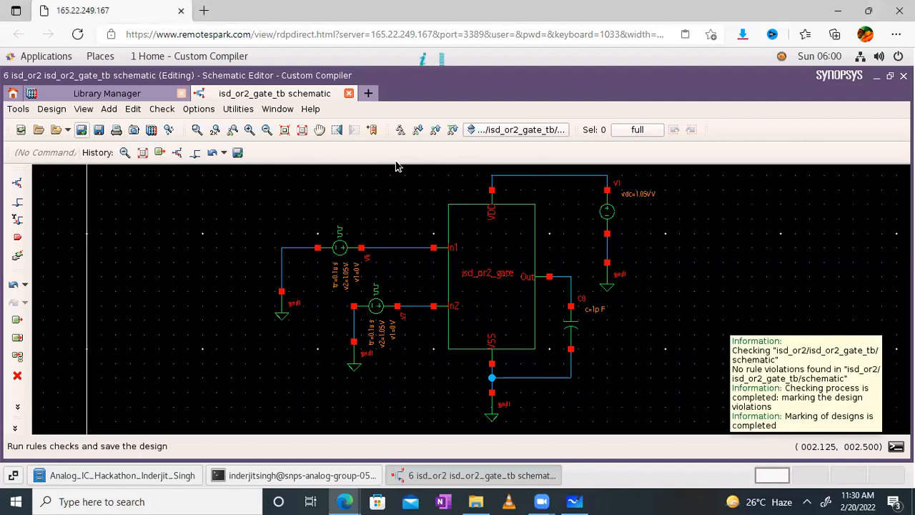
- Reopen the isd_or2_gate_tb schematic and launch PrimeWave TestSuite2 for it from Tools
click(350, 96)
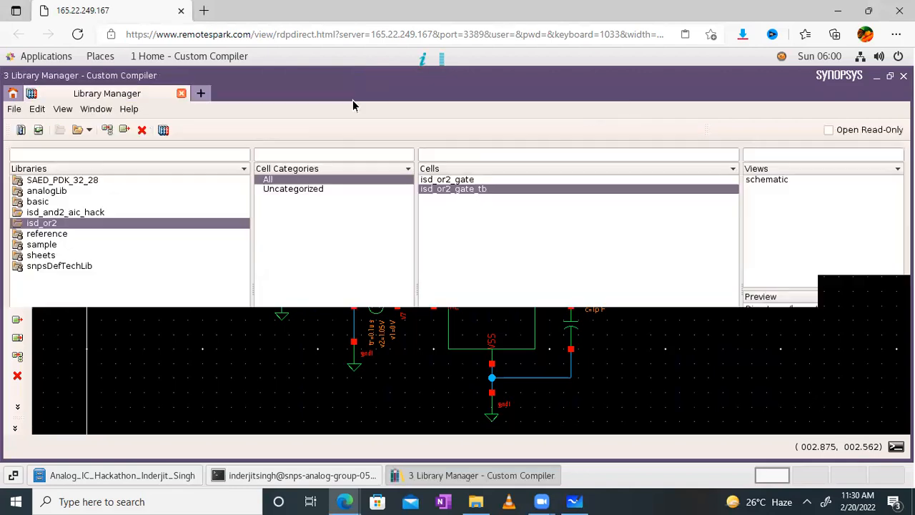
double_click(769, 180)
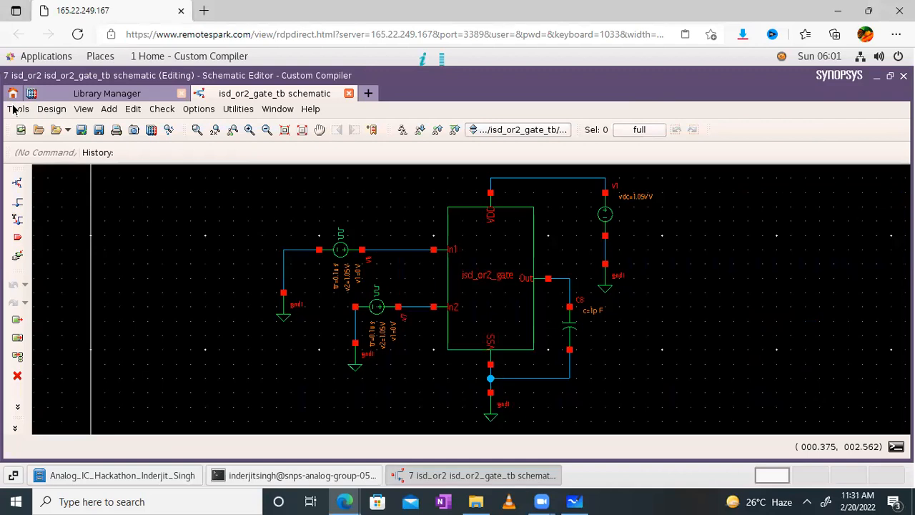
click(16, 109)
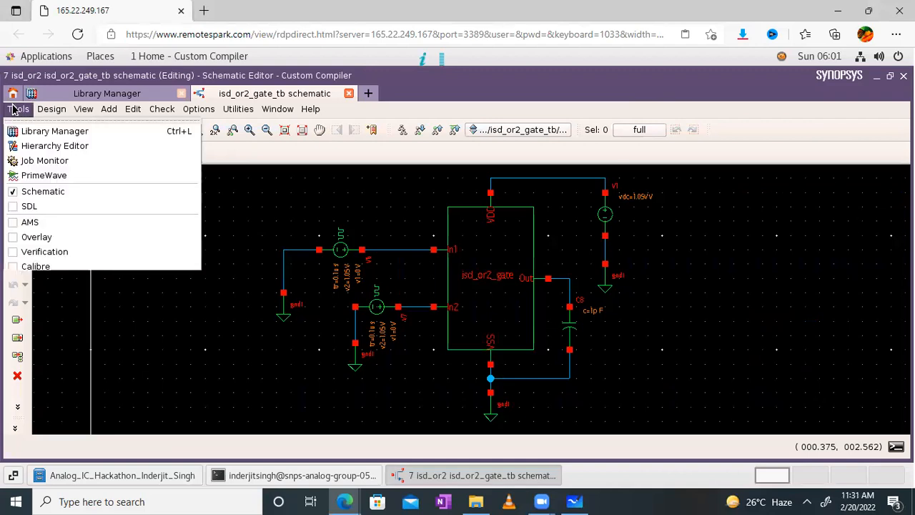
click(50, 179)
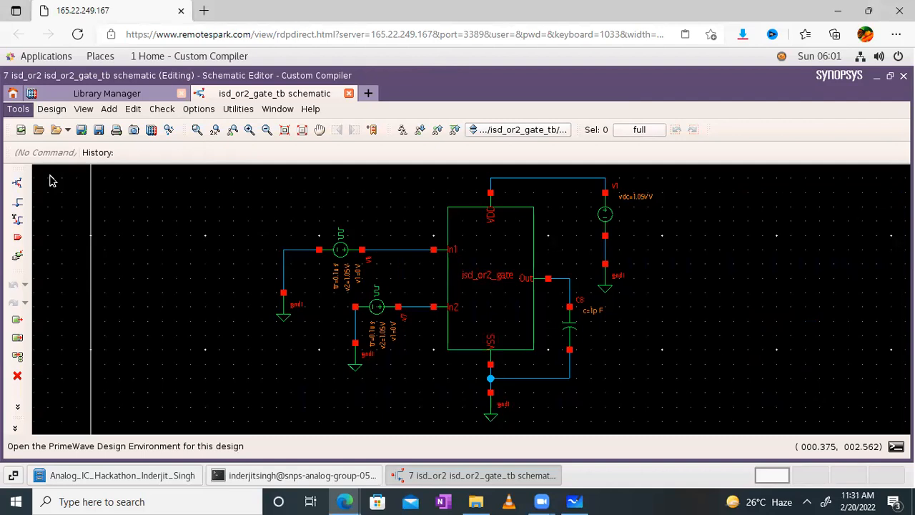
click(50, 181)
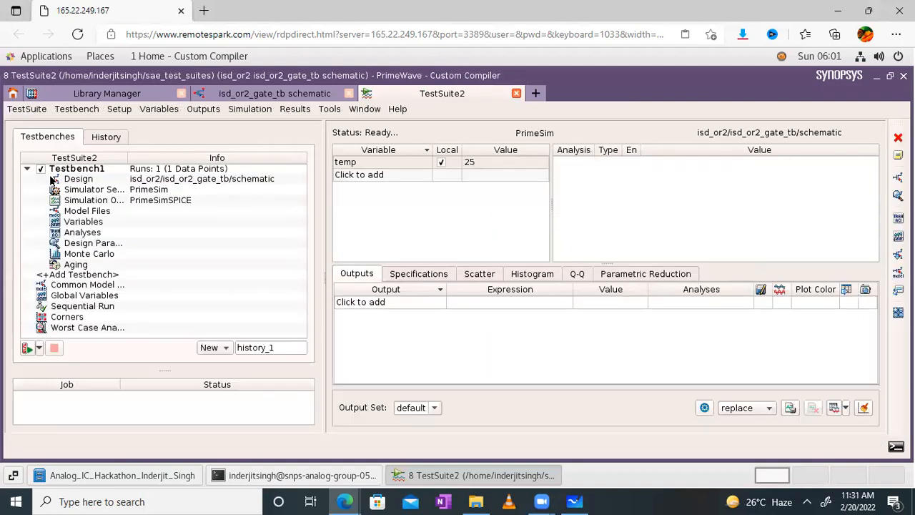
- Open Testbench1's Model Files settings and look at the include path directory chooser without choosing
double_click(79, 212)
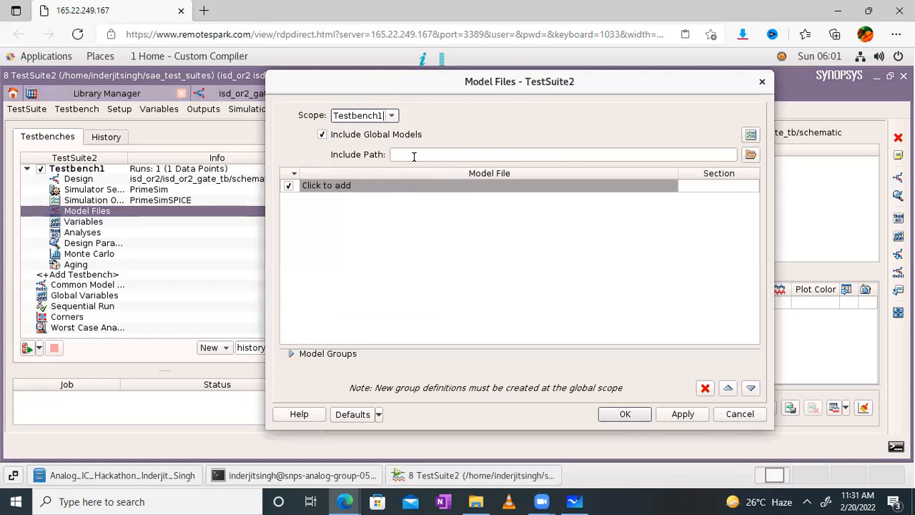
click(751, 155)
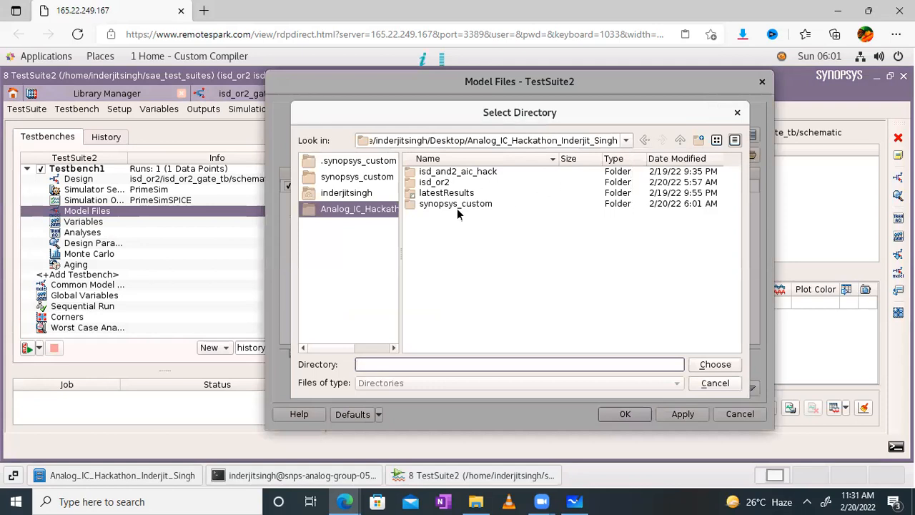
click(736, 115)
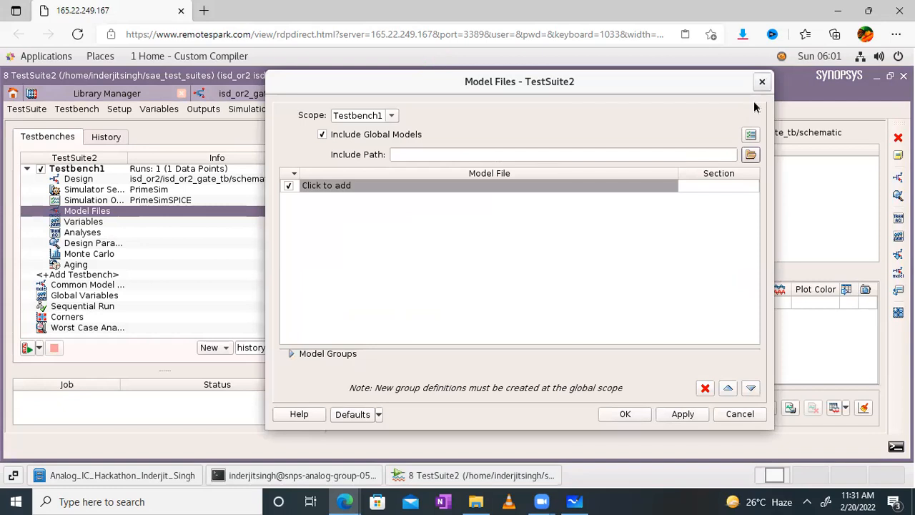
- Copy the SAED_PDK_32_28 library path in Library Manager and return to TestSuite2
click(215, 95)
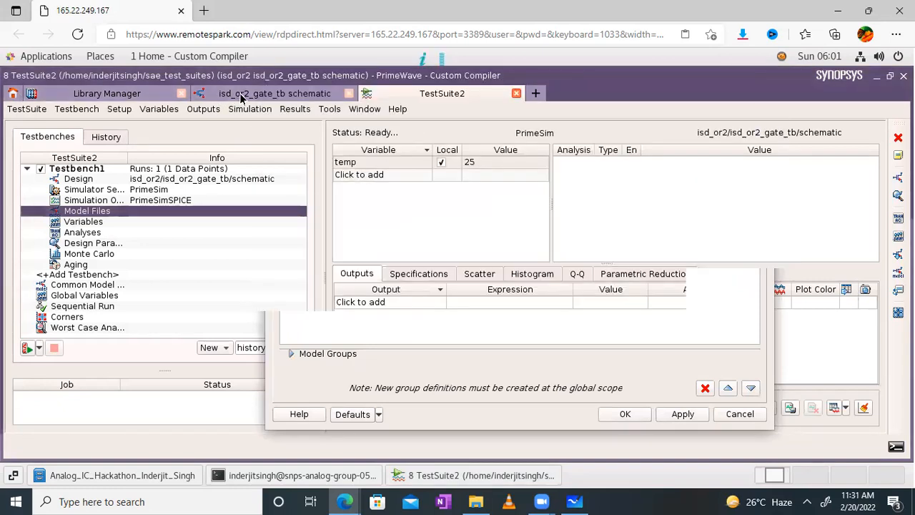
click(241, 95)
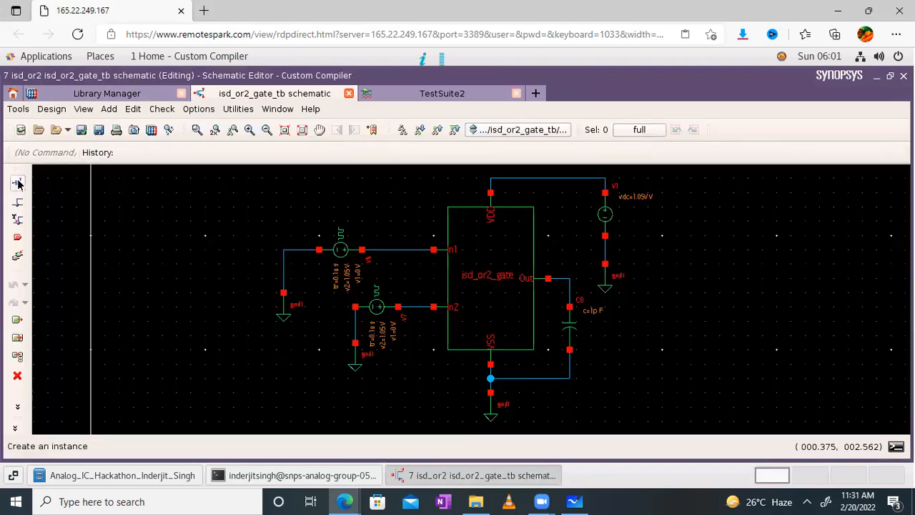
click(122, 94)
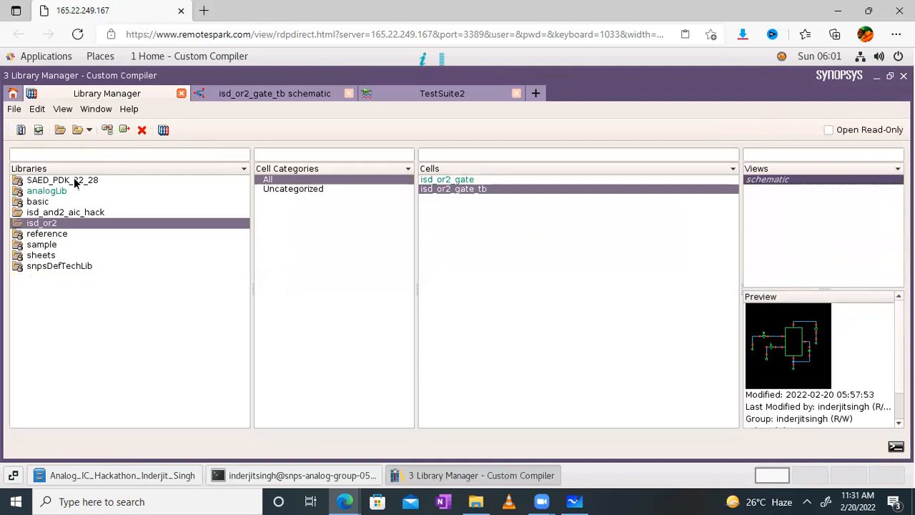
right_click(75, 181)
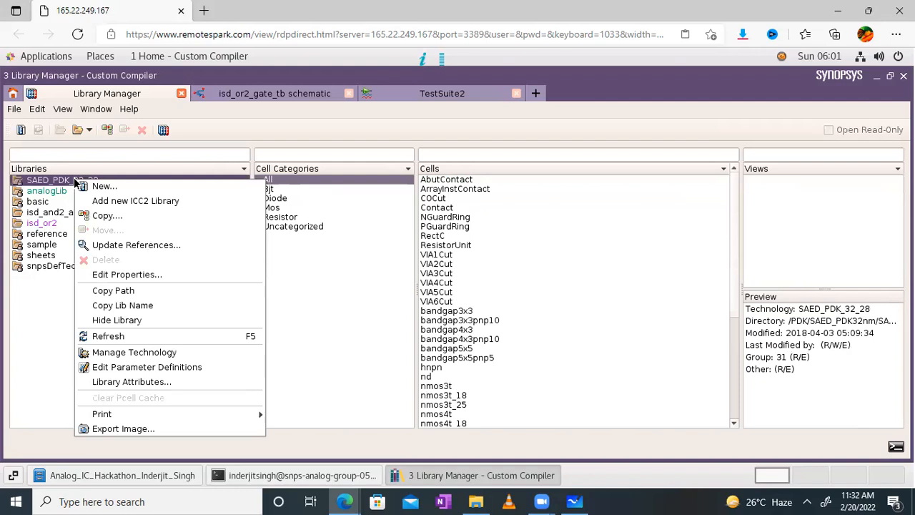
click(123, 291)
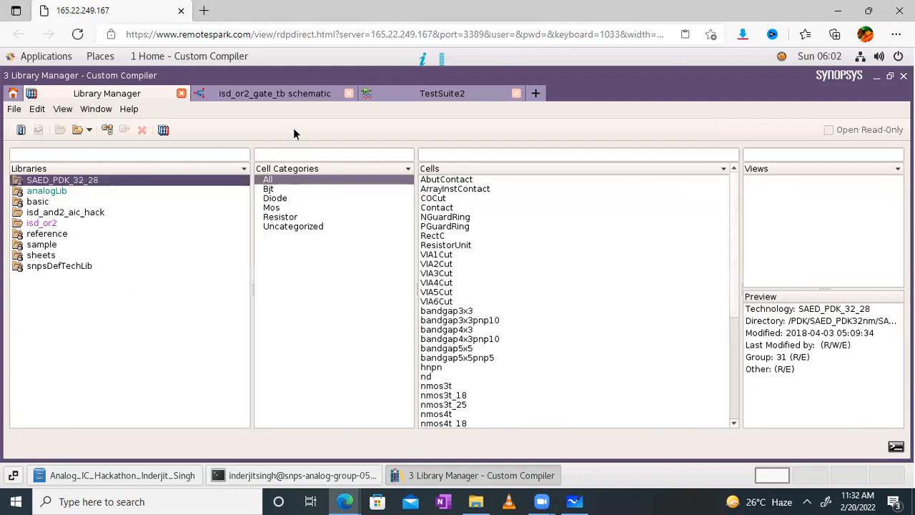
click(397, 94)
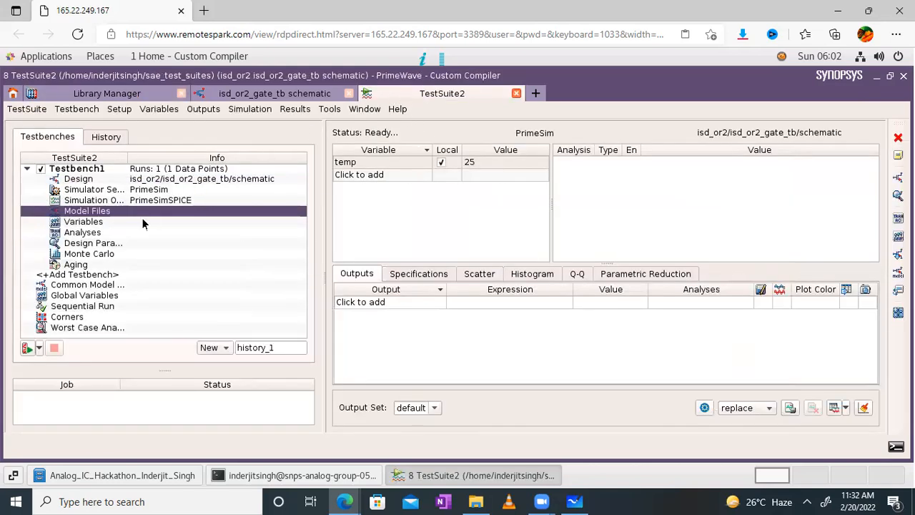
- Paste the copied SAED_PDK_32_28 path as the model files include path
double_click(100, 213)
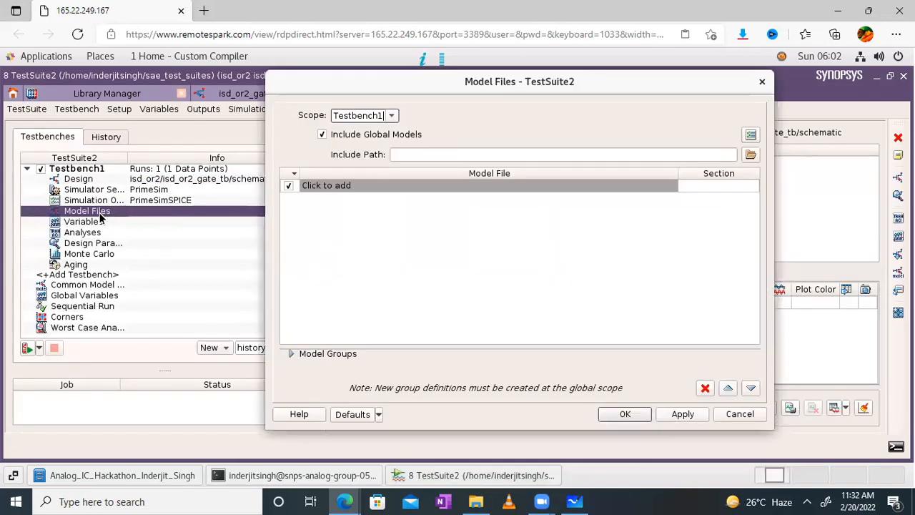
click(428, 153)
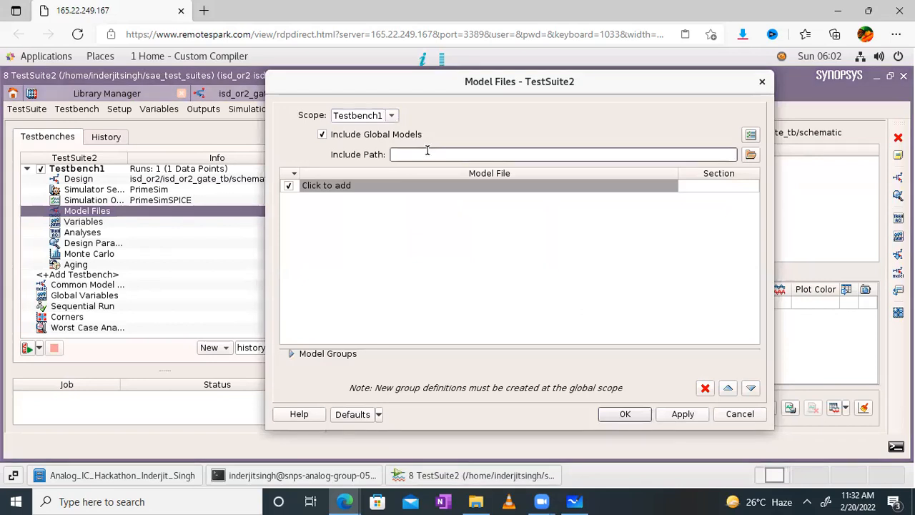
key(ctrl+v)
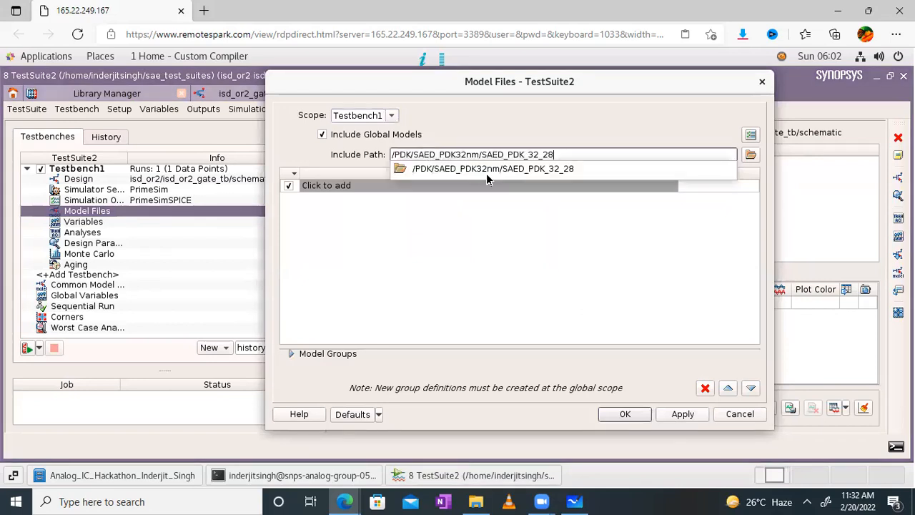
click(535, 169)
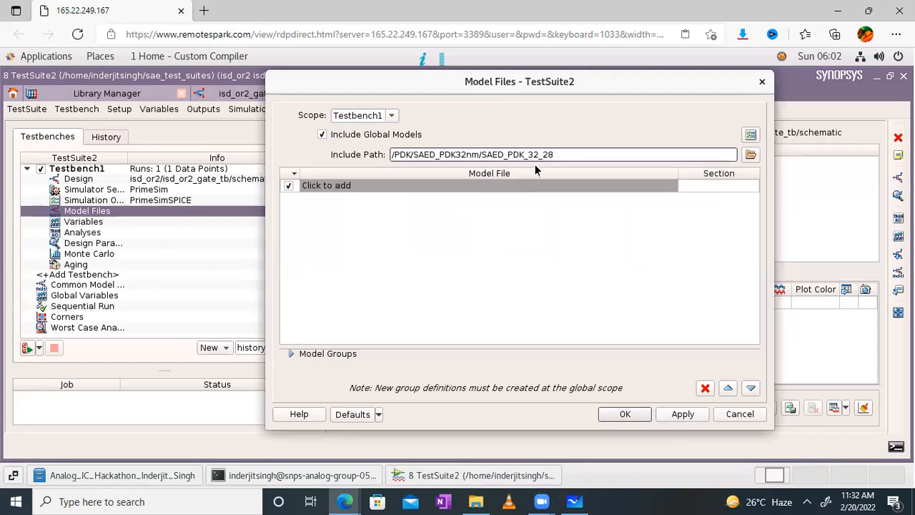
- Add /PDK/SAED_PDK32nm/hspice/saed32nm.lib as a model file entry
click(457, 186)
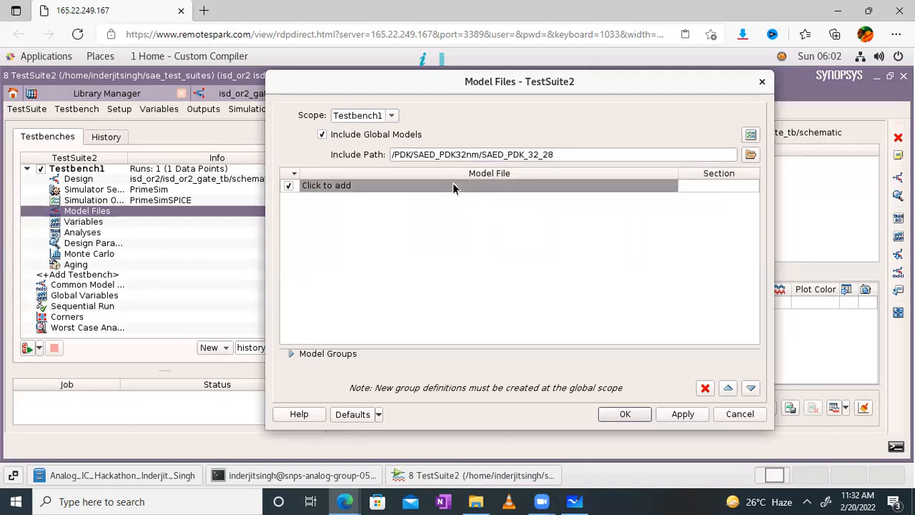
click(668, 186)
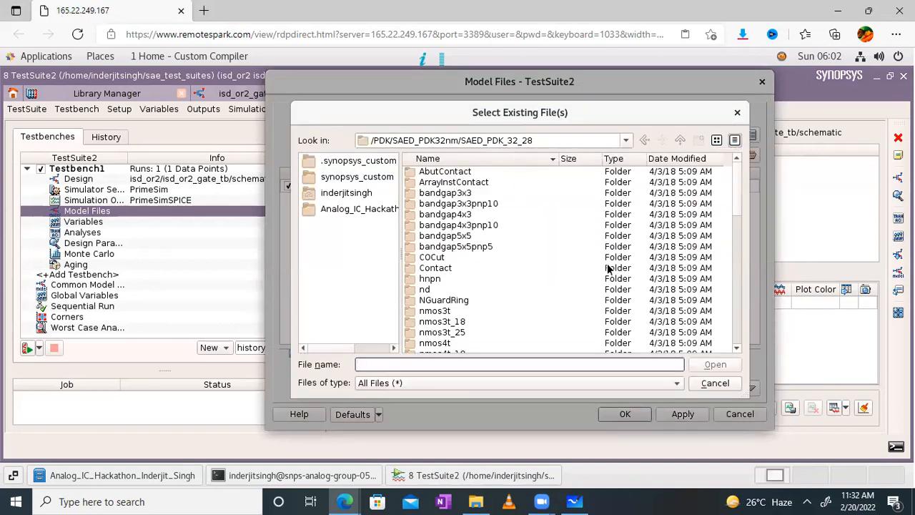
click(570, 141)
drag(736, 204, 734, 347)
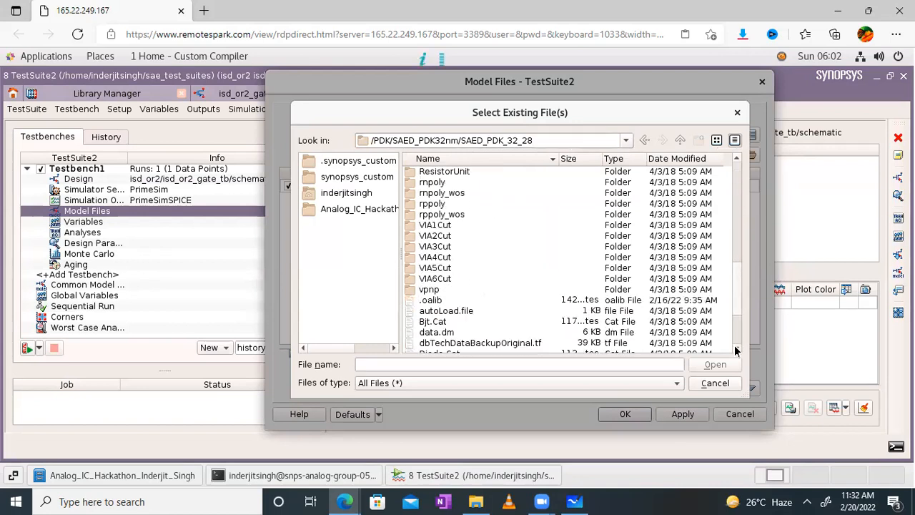
click(735, 140)
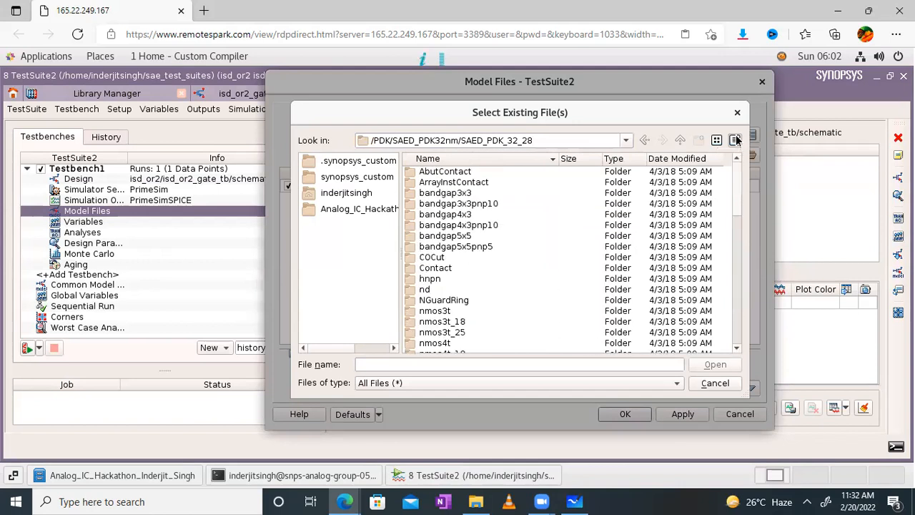
click(679, 140)
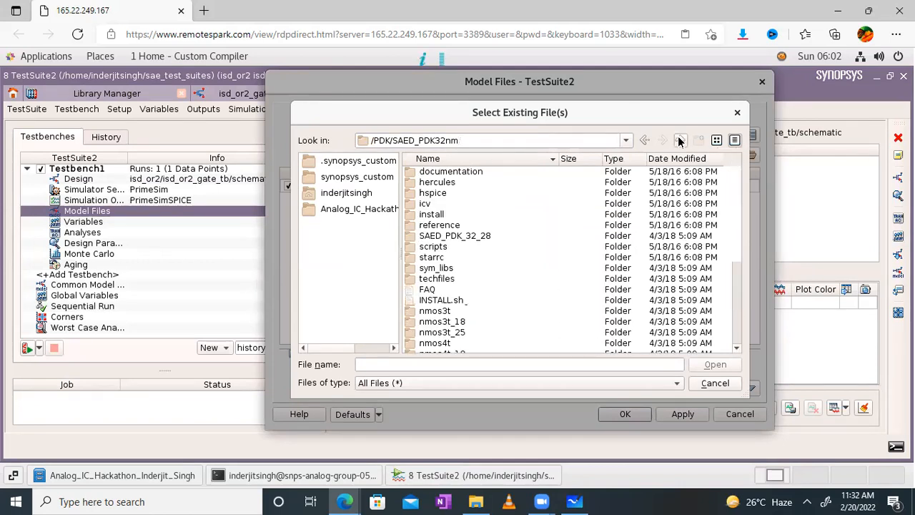
double_click(434, 193)
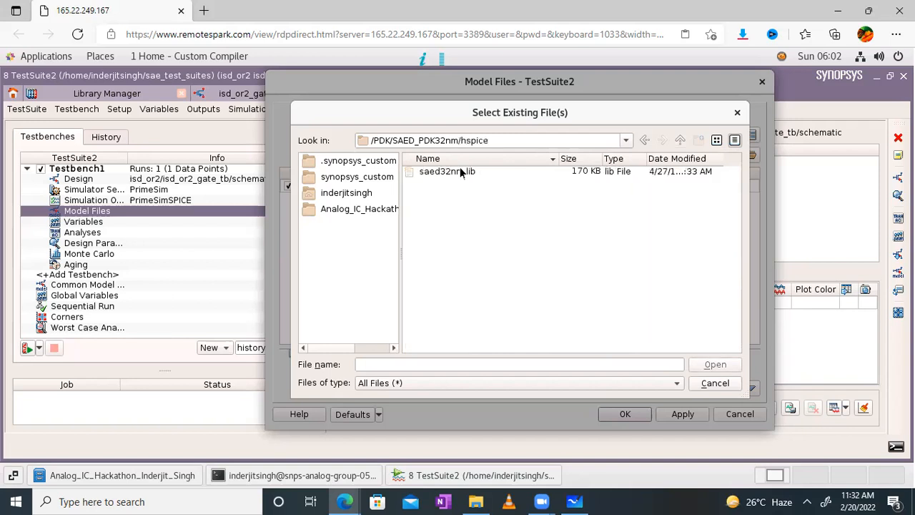
click(459, 167)
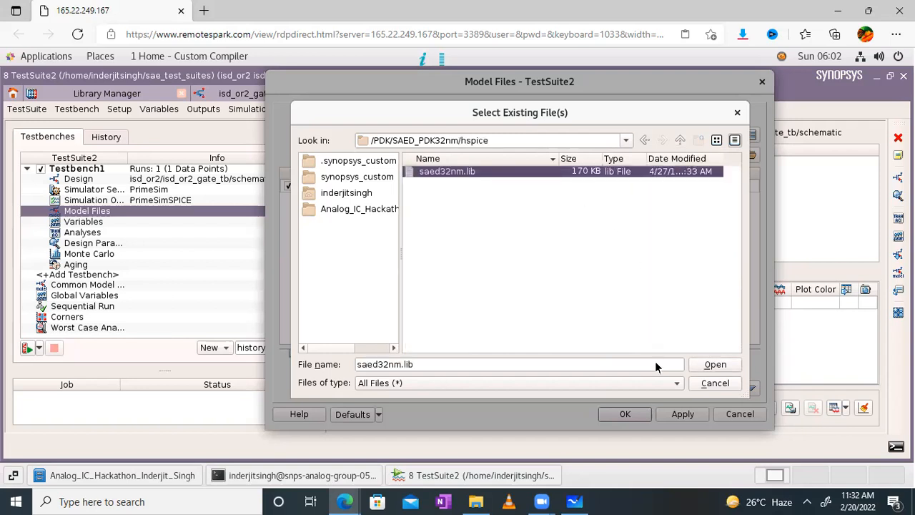
click(712, 365)
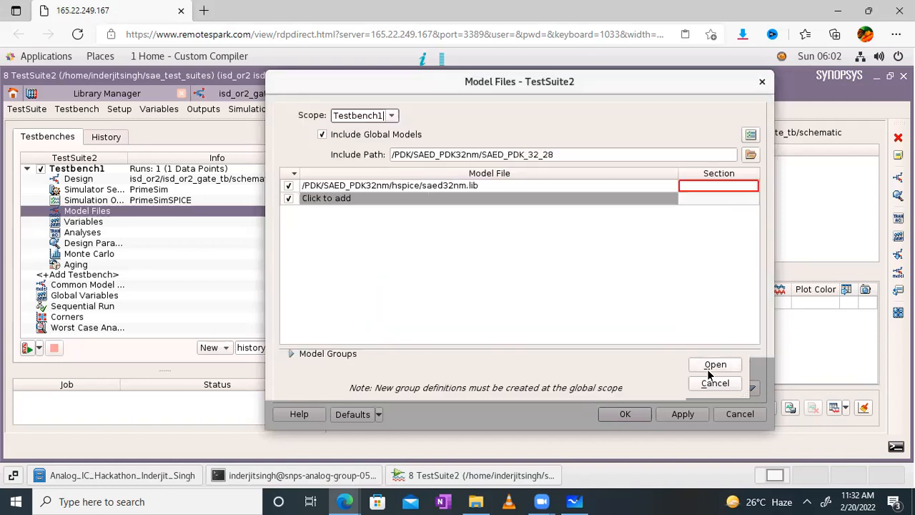
- Set the saed32nm.lib section to TT and apply the model file settings
double_click(719, 185)
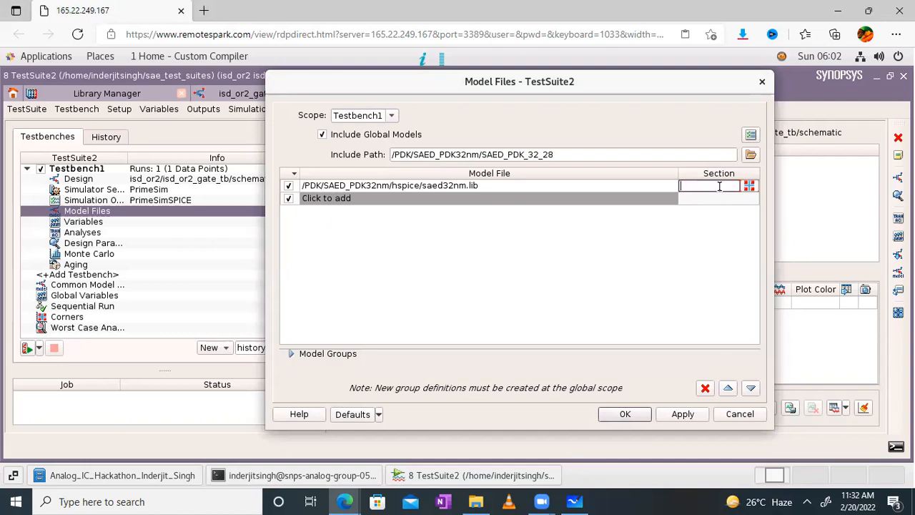
text(TT)
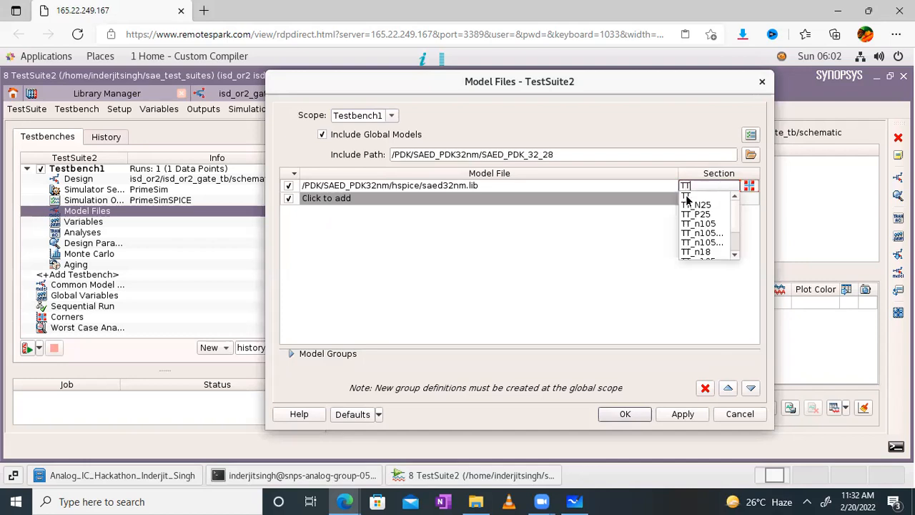
click(685, 195)
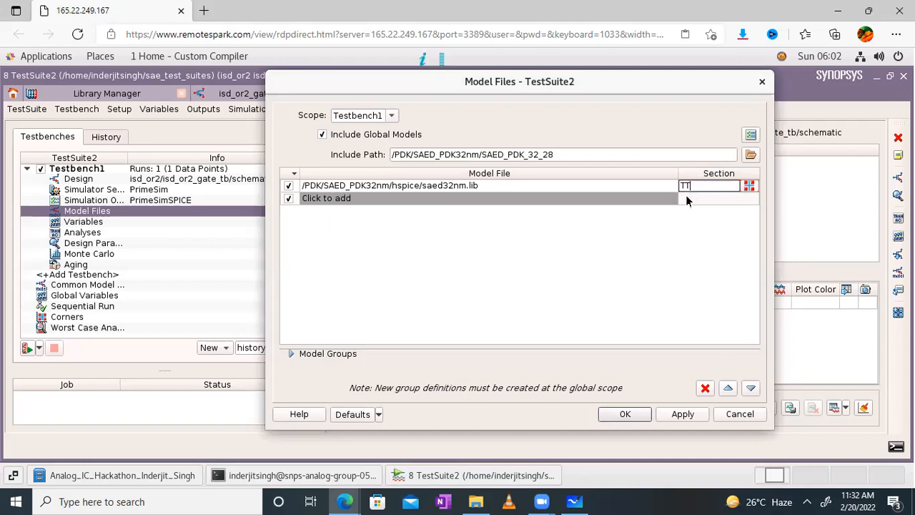
click(626, 413)
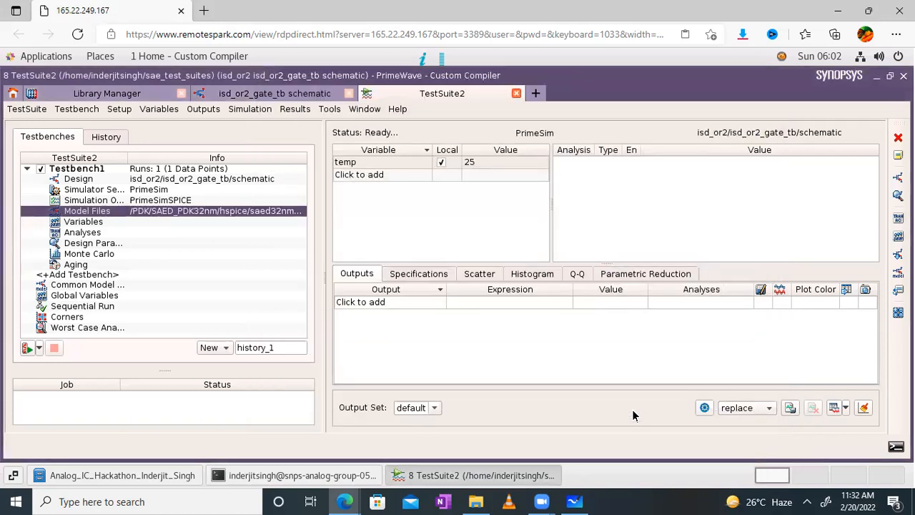
- Add a tran analysis starting at 0 with a 1u time step and 20u stop time
double_click(83, 233)
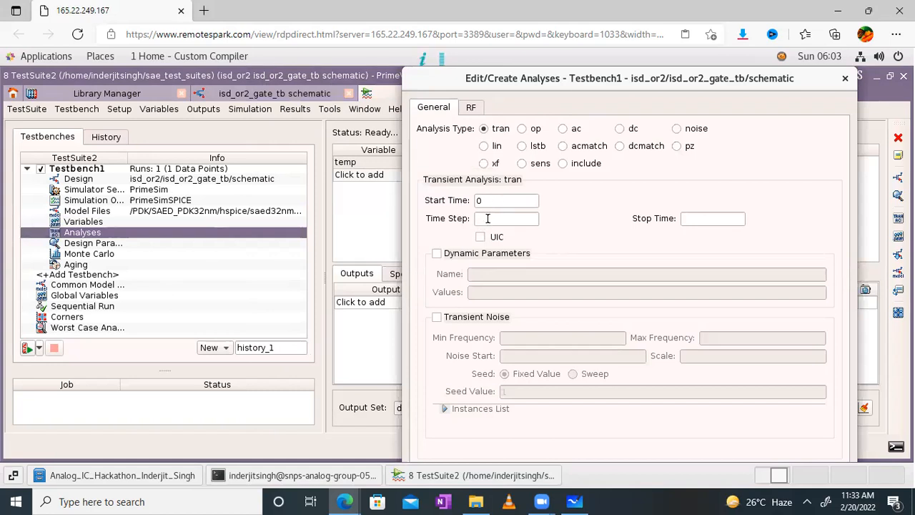
click(488, 219)
click(696, 220)
text(20u)
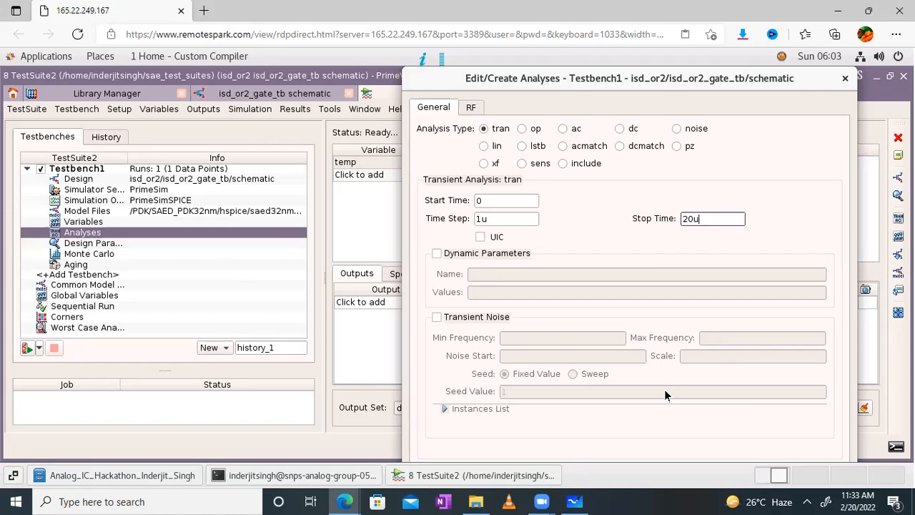
key(Return)
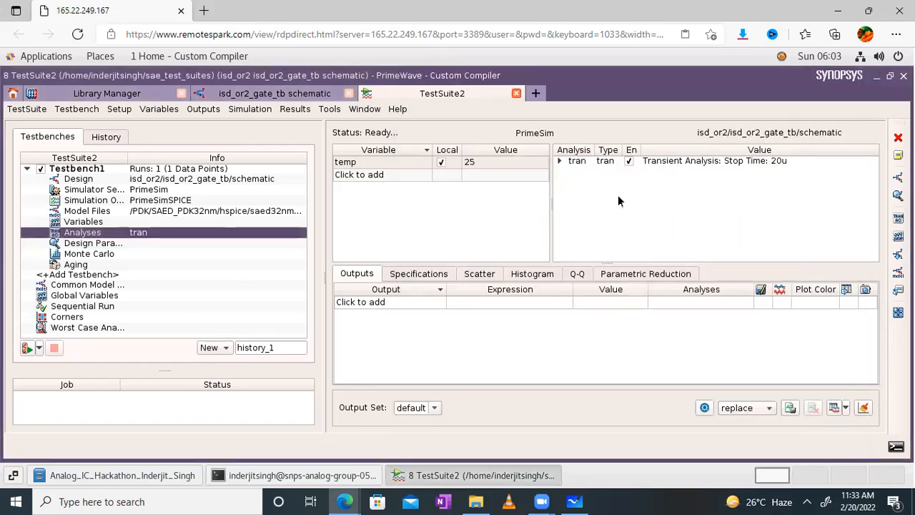
- Start a new output picked from the design and bring up the isd_or2_gate_tb schematic
click(501, 301)
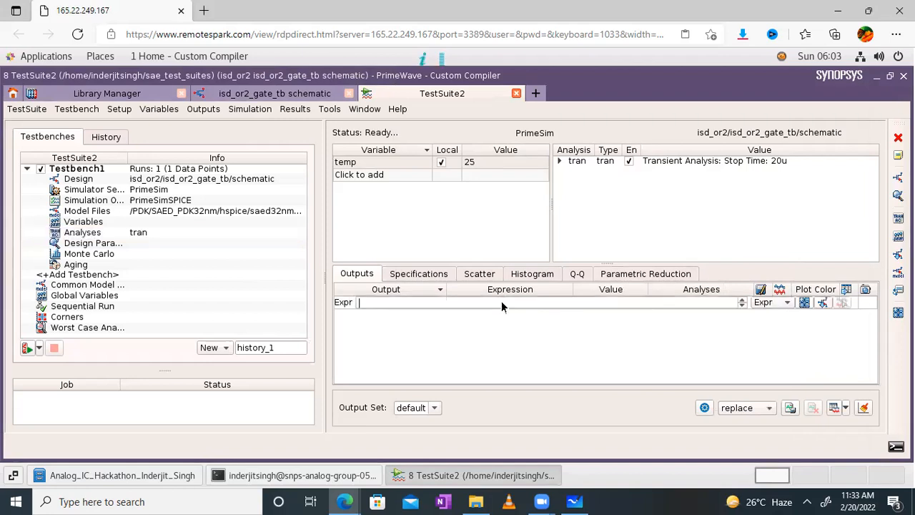
click(822, 302)
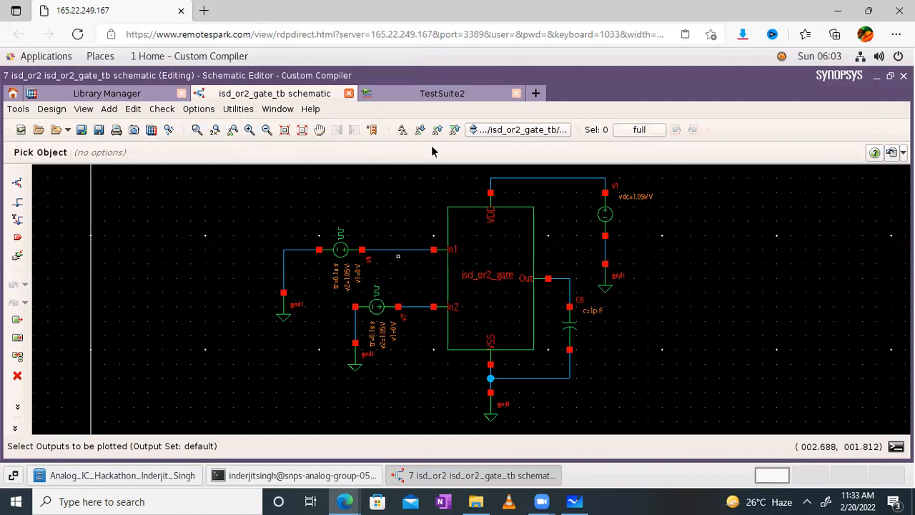
click(448, 97)
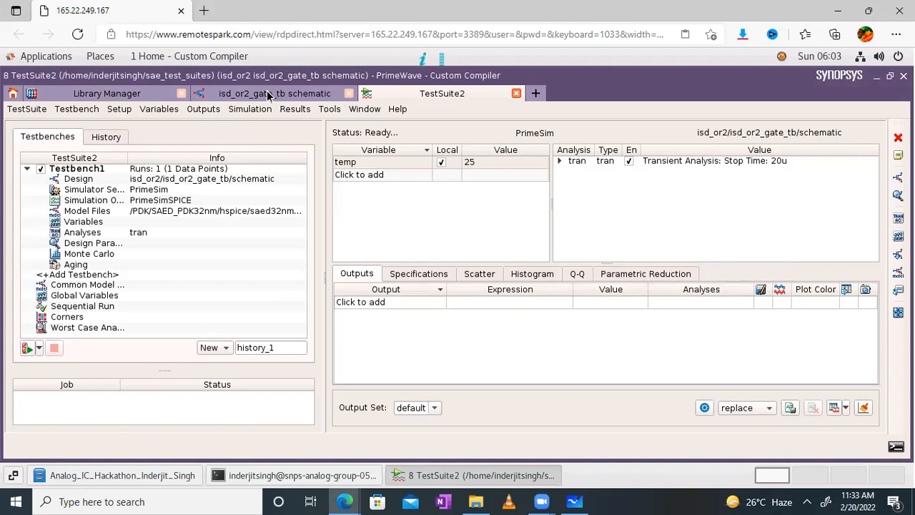
click(268, 95)
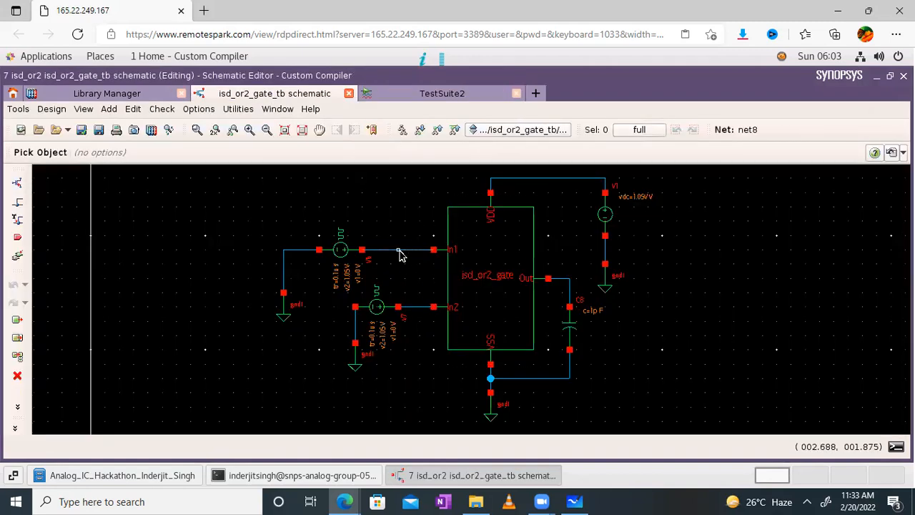
- Name the two input wires In1 and In2 and the output wire Out, then check and save
right_click(400, 255)
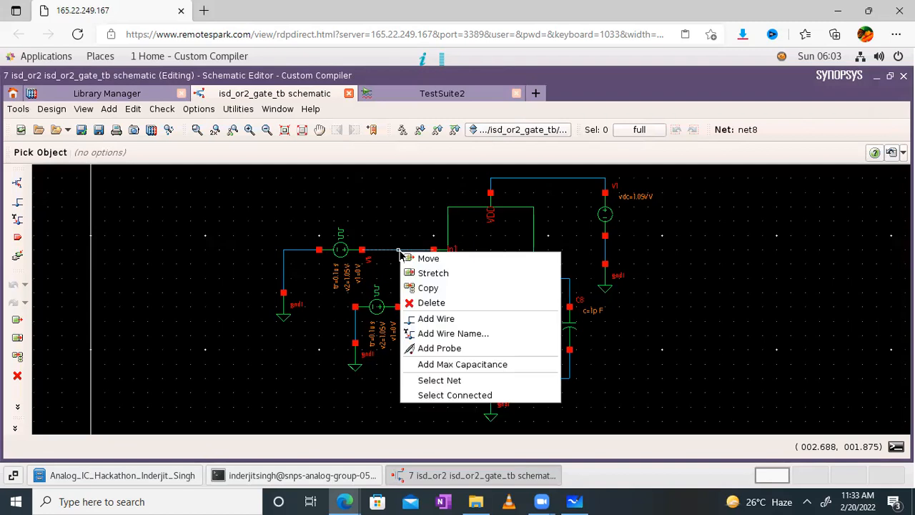
click(428, 334)
text(In)
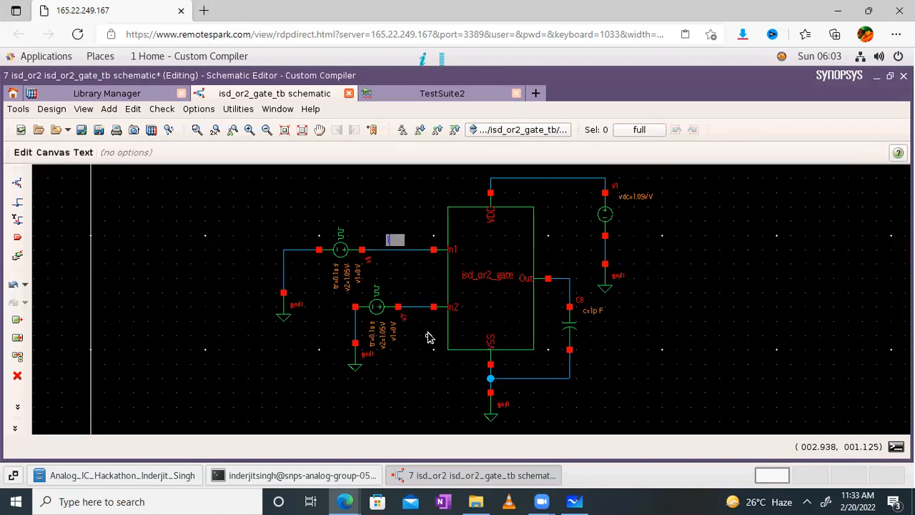
text(1)
key(Return)
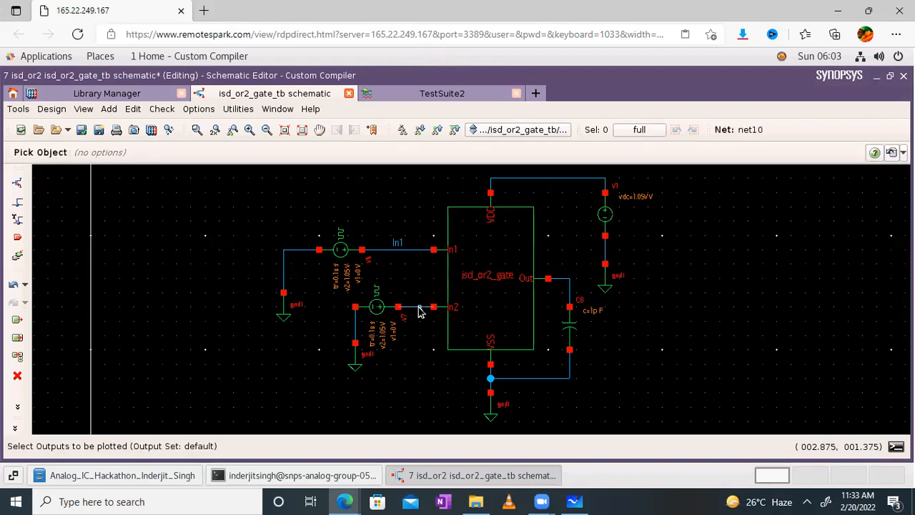
right_click(420, 312)
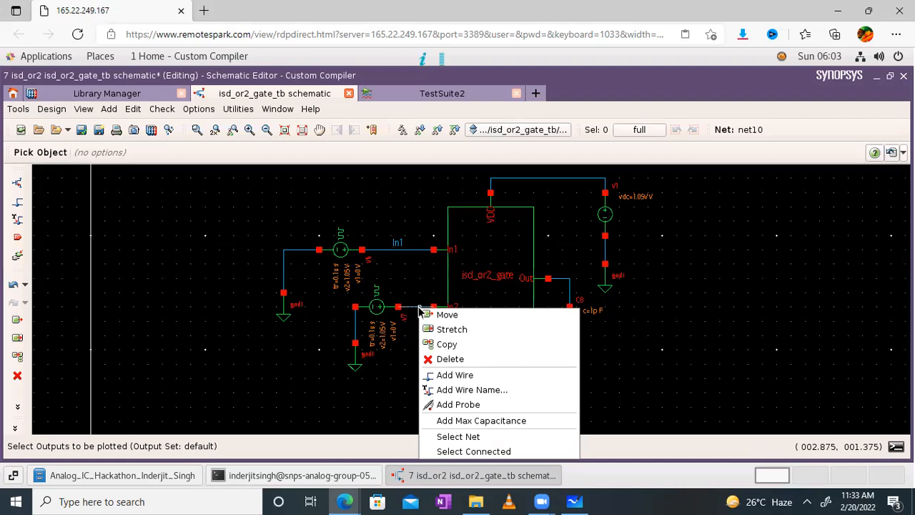
click(449, 389)
text(In2)
key(Return)
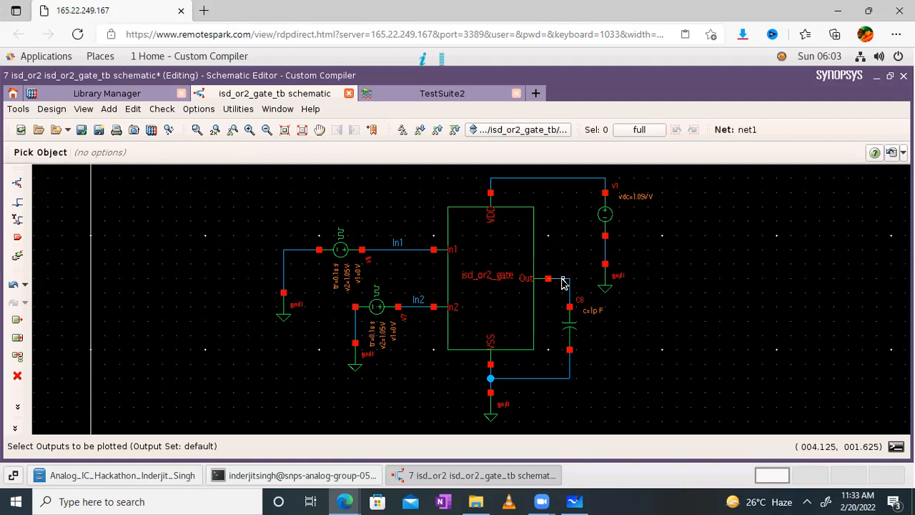
right_click(563, 282)
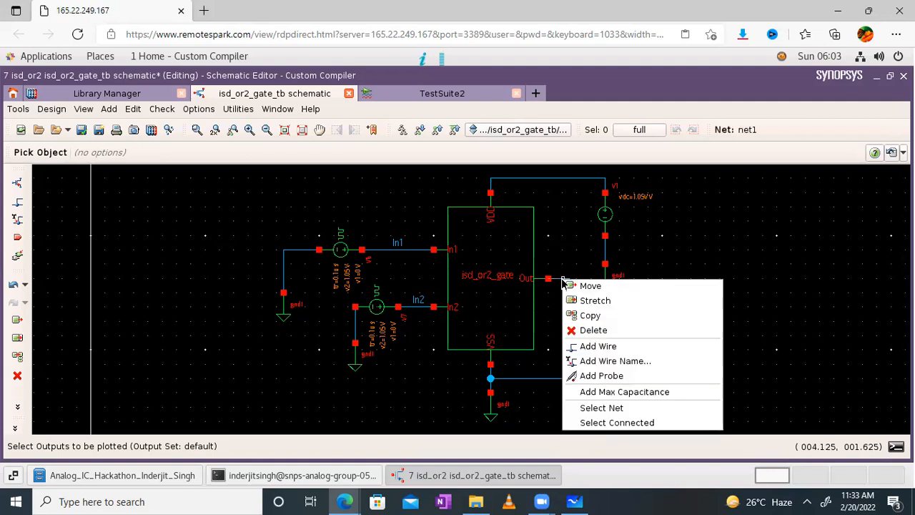
click(595, 362)
text(Out)
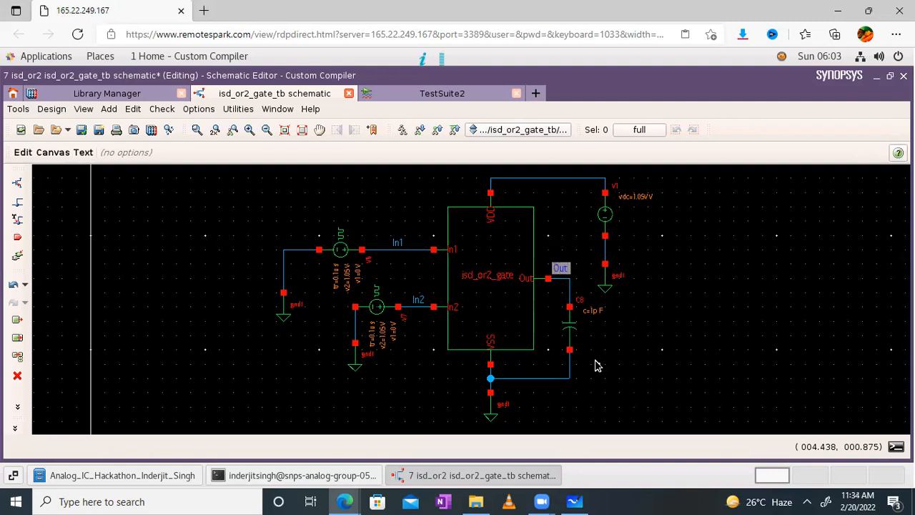
key(Return)
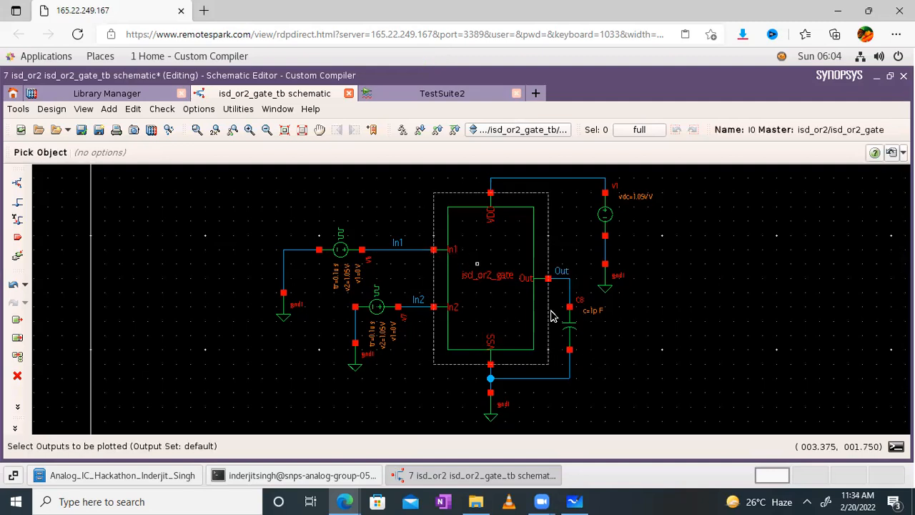
click(82, 130)
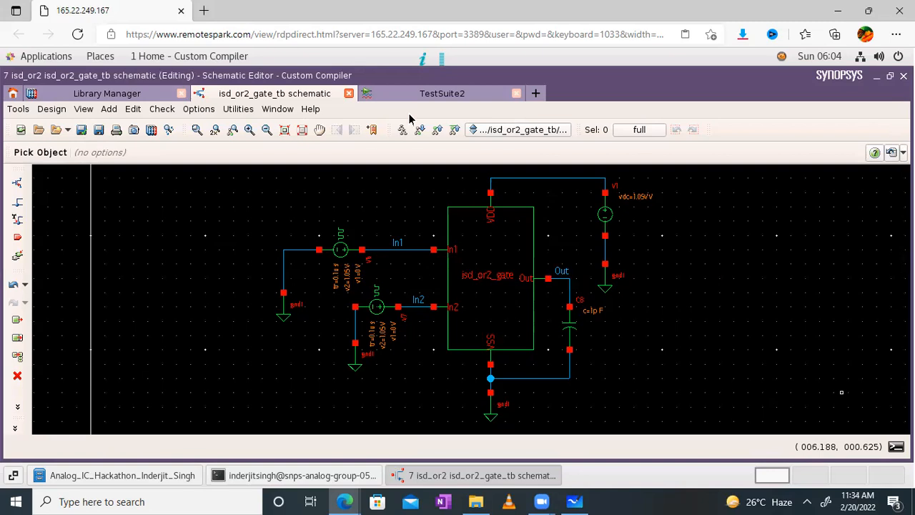
- Add v(/In1) to PrimeWave's Outputs by picking net In1 from the schematic
click(439, 93)
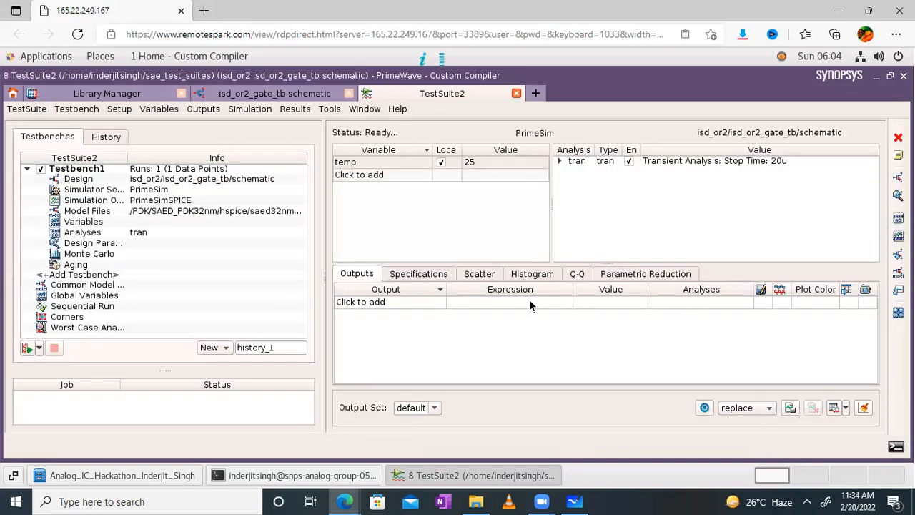
click(529, 301)
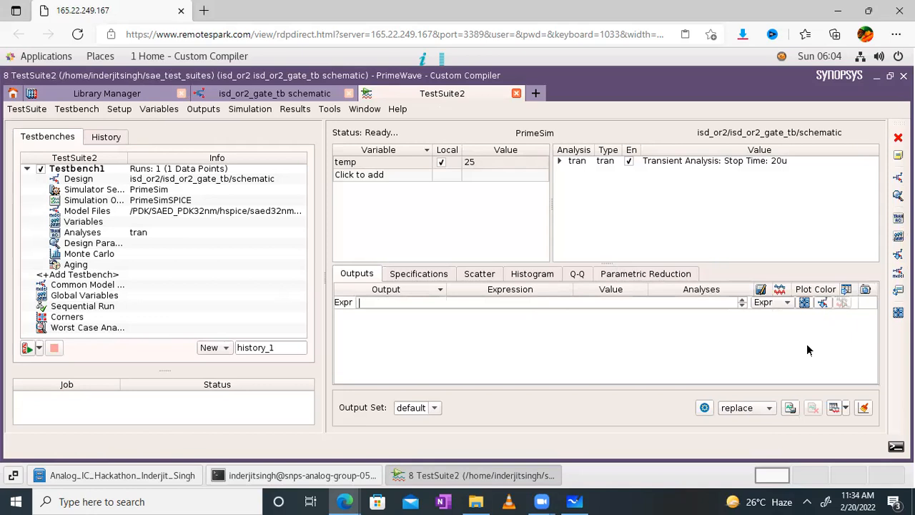
click(821, 303)
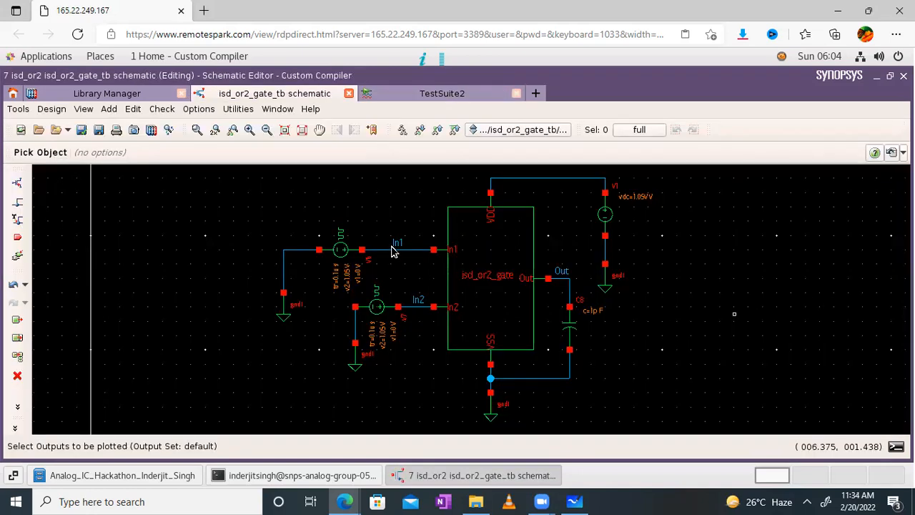
click(394, 242)
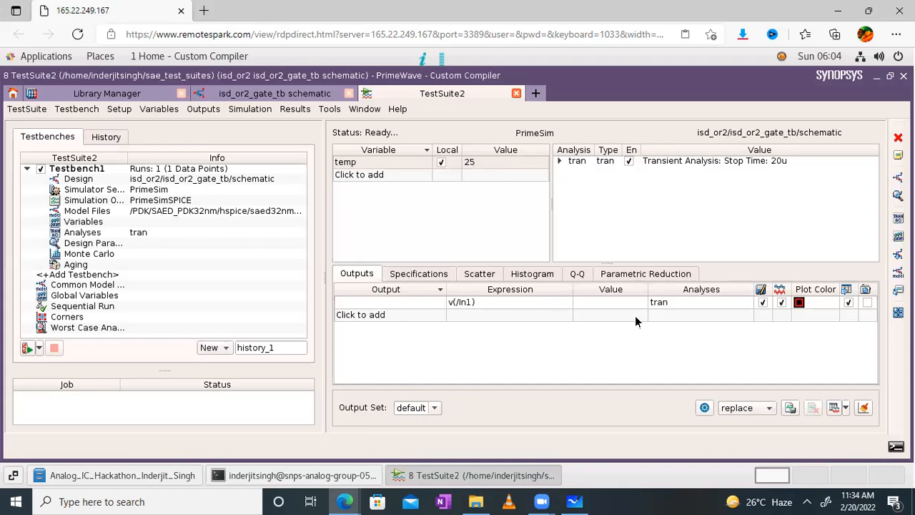
click(497, 308)
click(497, 307)
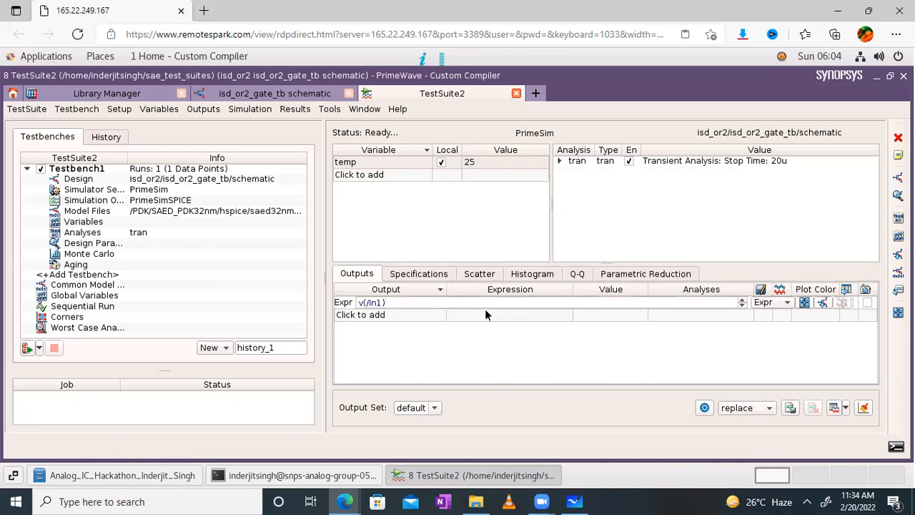
click(477, 316)
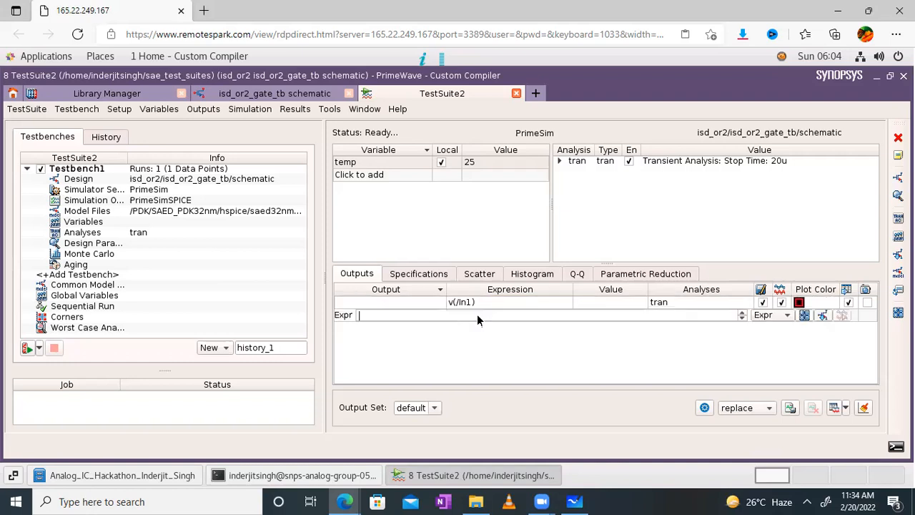
- Pick nets In2 and Out from the schematic as further plotted outputs v(/In2) and v(/Out)
click(823, 314)
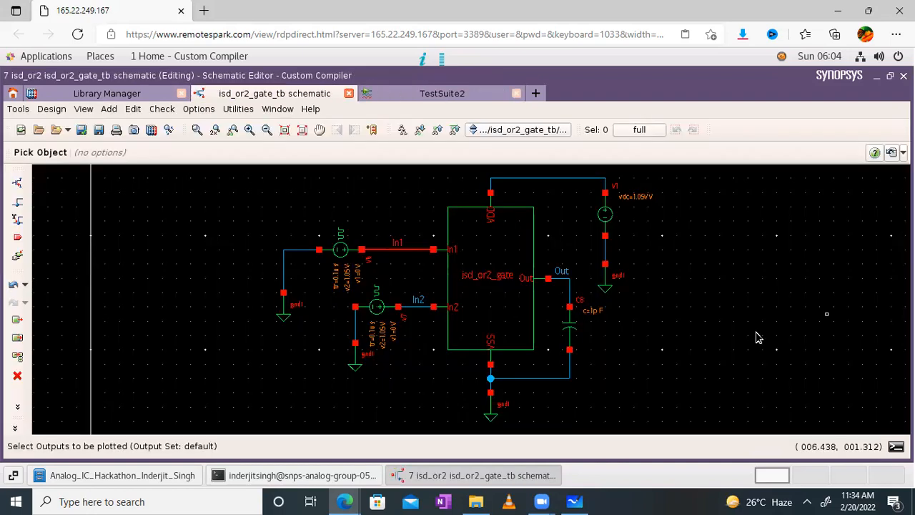
click(419, 303)
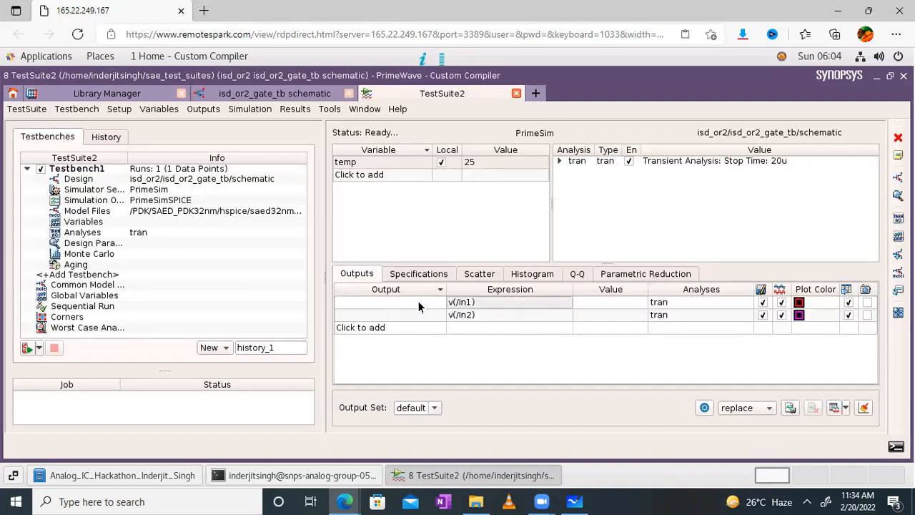
click(518, 328)
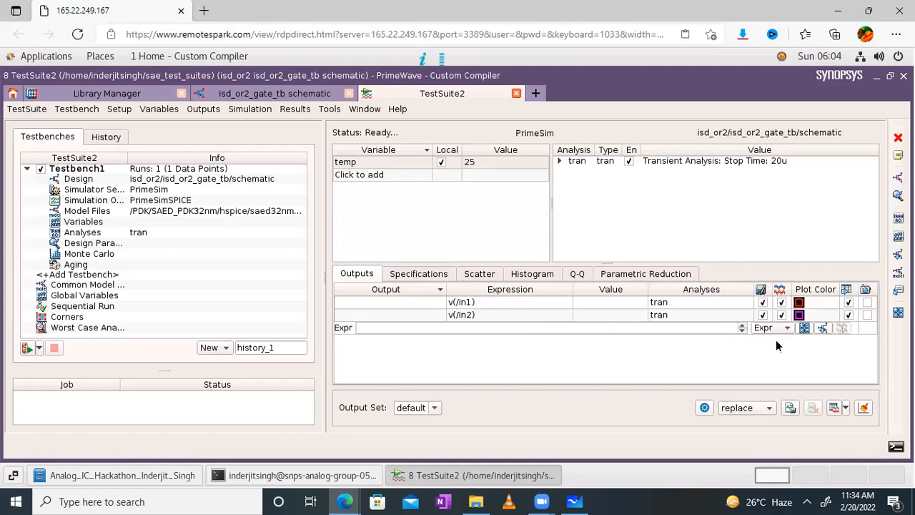
click(821, 328)
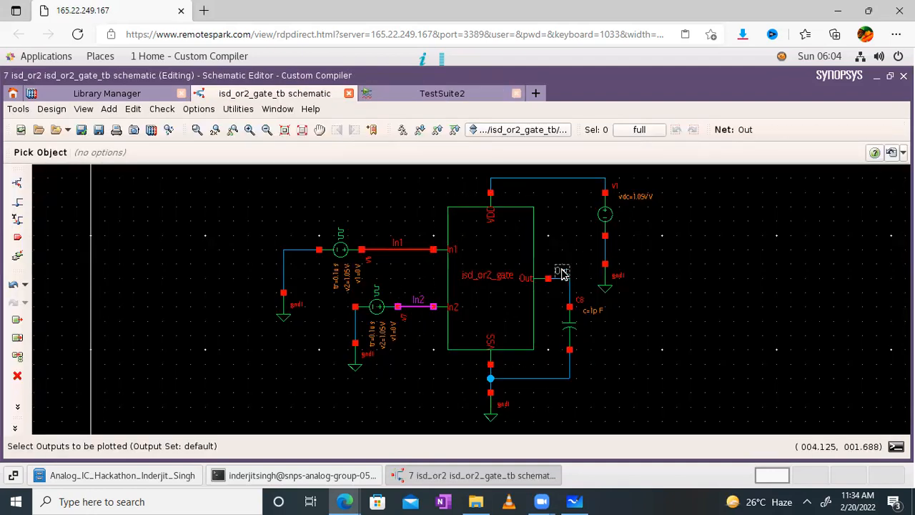
click(562, 272)
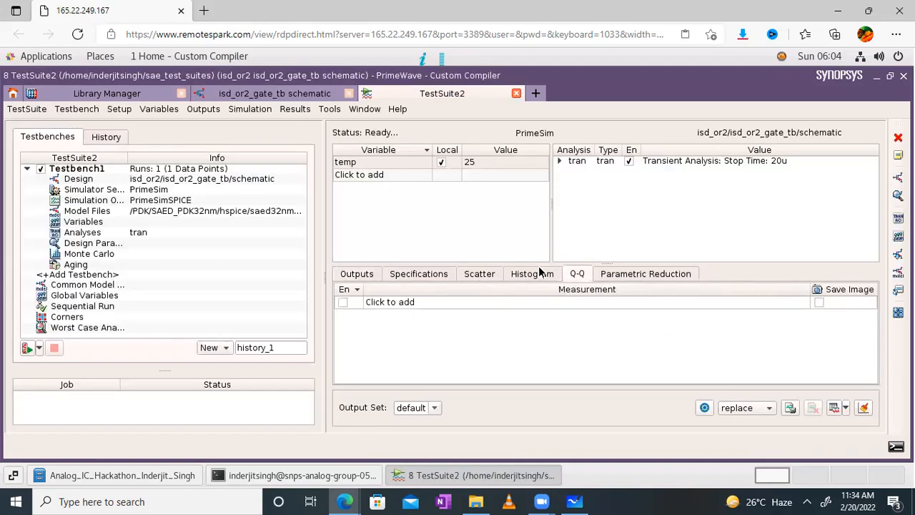
click(357, 274)
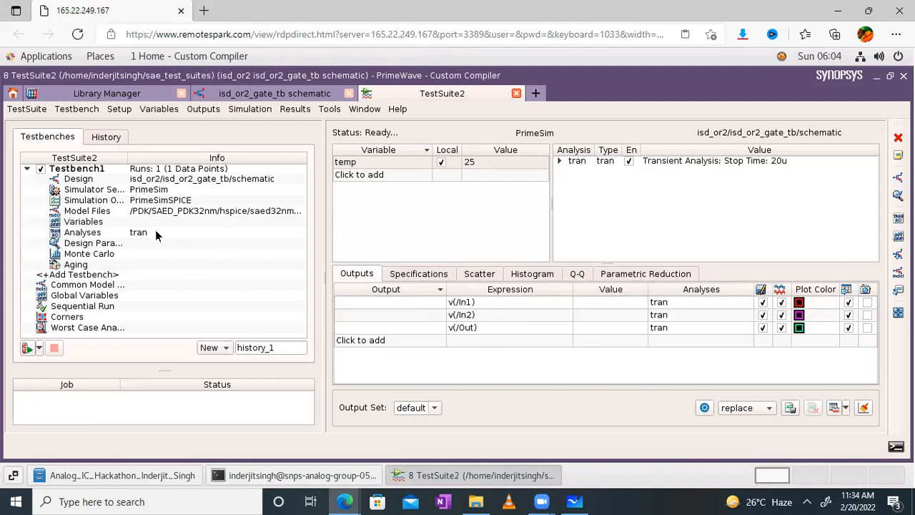
- Run Simulation > Netlist and Run to simulate the 0–20u tran analysis in PrimeSim
click(250, 110)
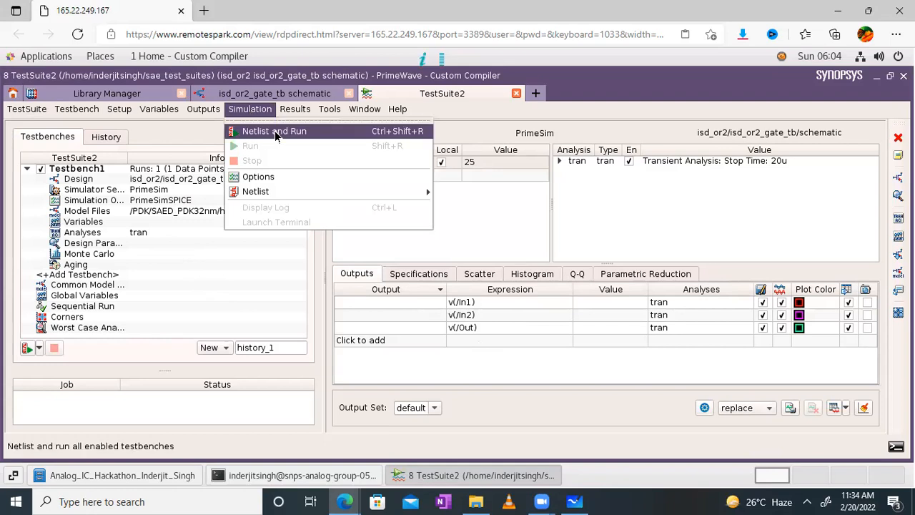
click(274, 131)
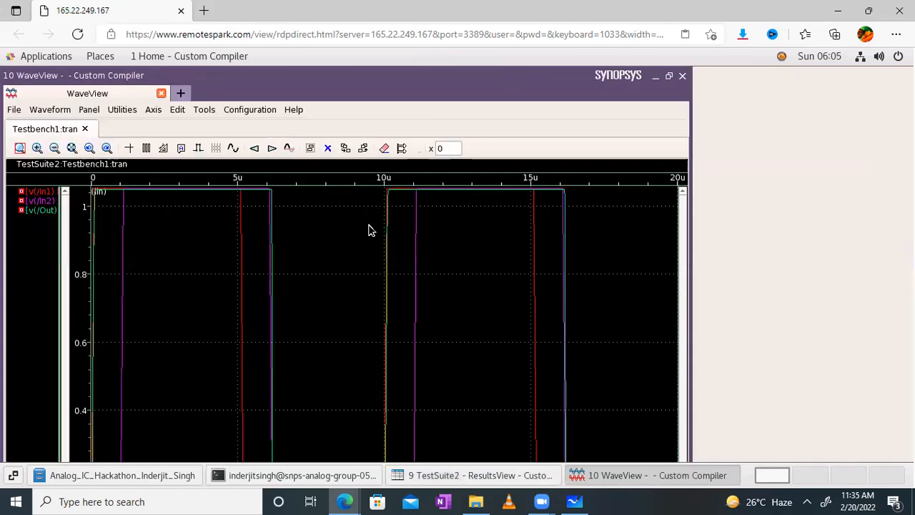
- Maximize WaveView and ungroup the waveforms into separate In1, In2 and Out plots
double_click(314, 84)
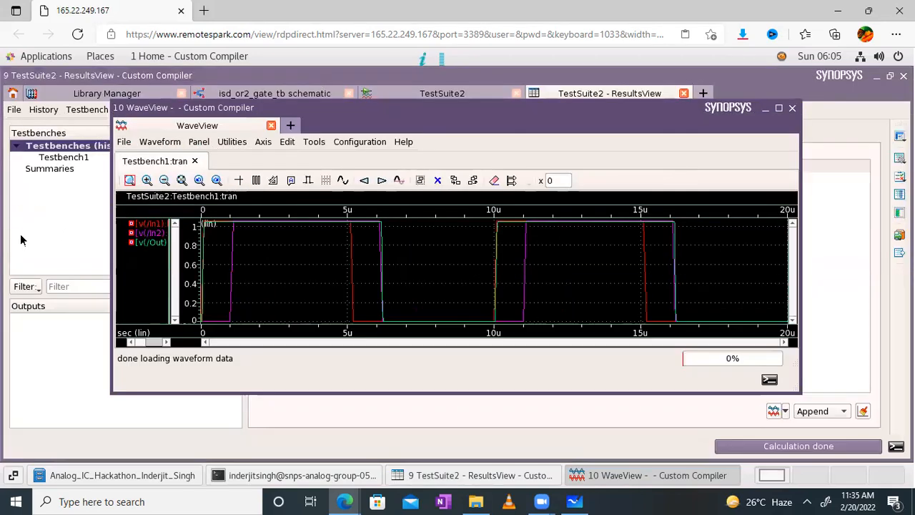
click(779, 109)
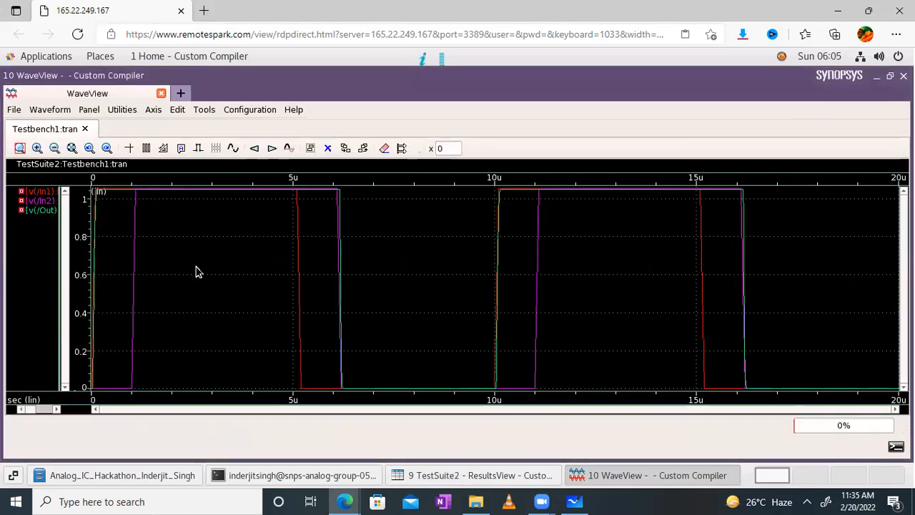
right_click(28, 244)
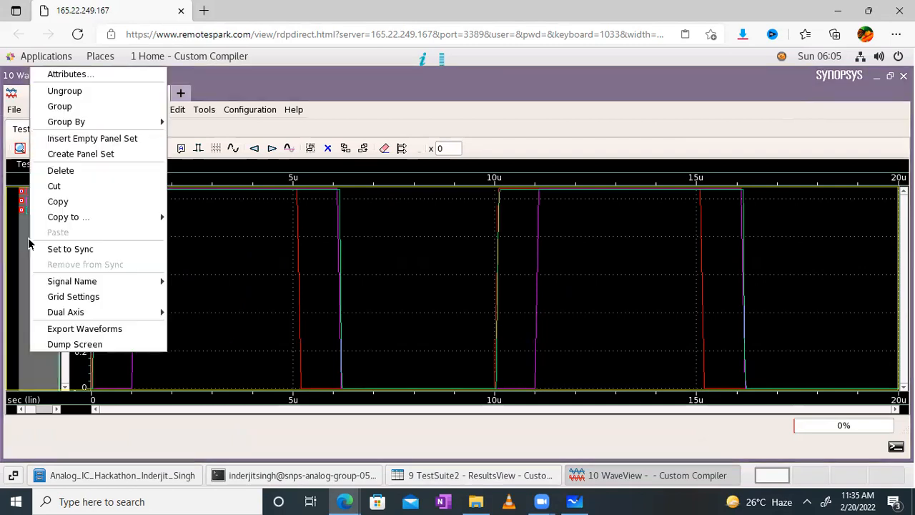
click(84, 92)
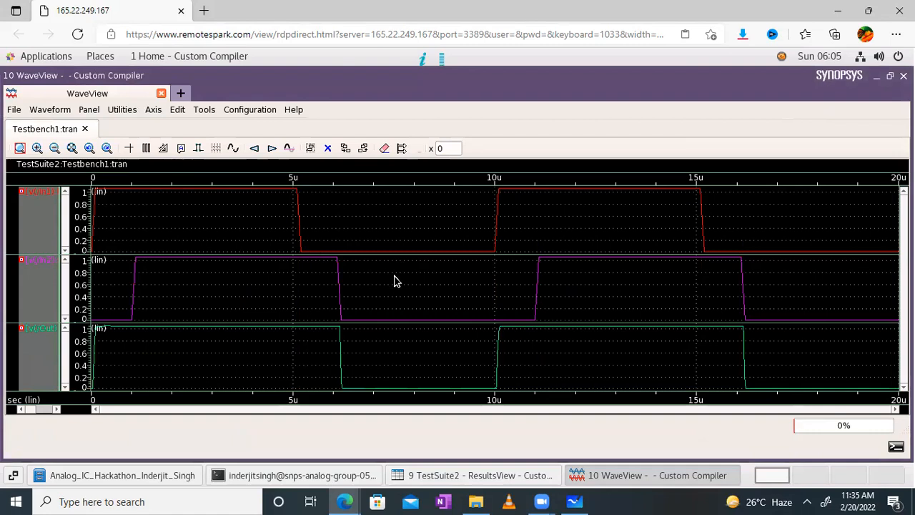
- Select the In1 and Out waveforms, then bring up the NOR2 whiteboard sketch
click(132, 207)
click(186, 277)
click(181, 287)
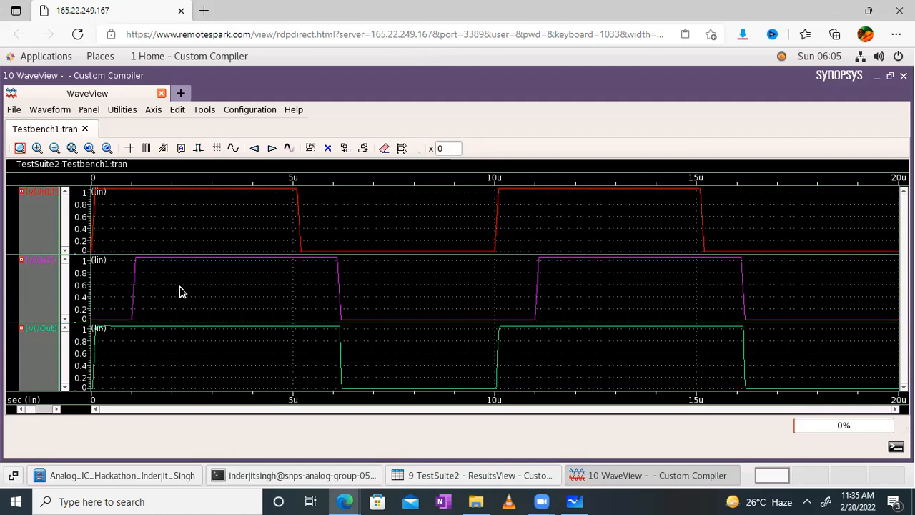
click(138, 361)
click(576, 501)
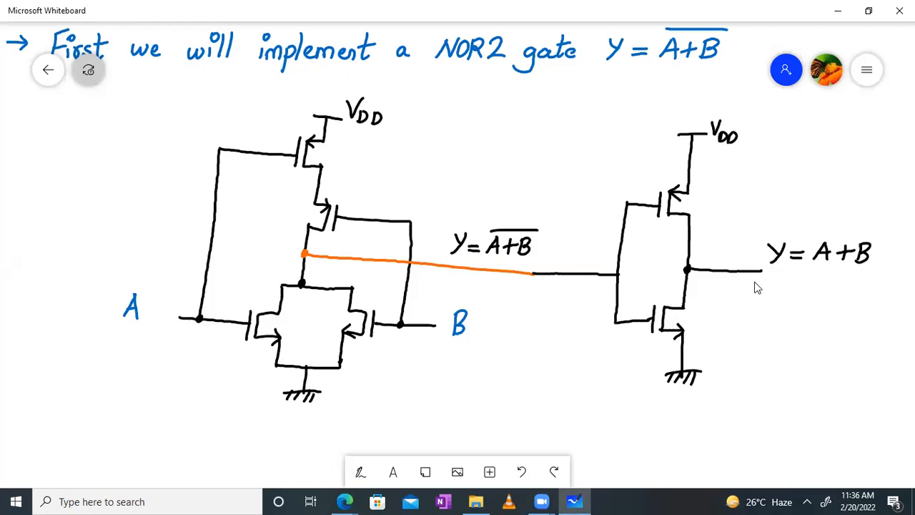
- Leave the Whiteboard NOR2 sketch and return to the remote session's In1, In2 and Out waveforms
click(350, 500)
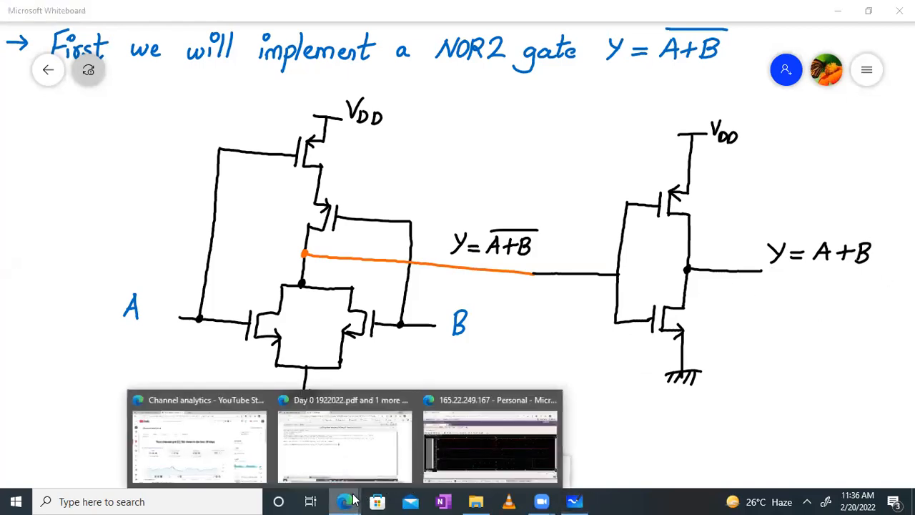
click(471, 443)
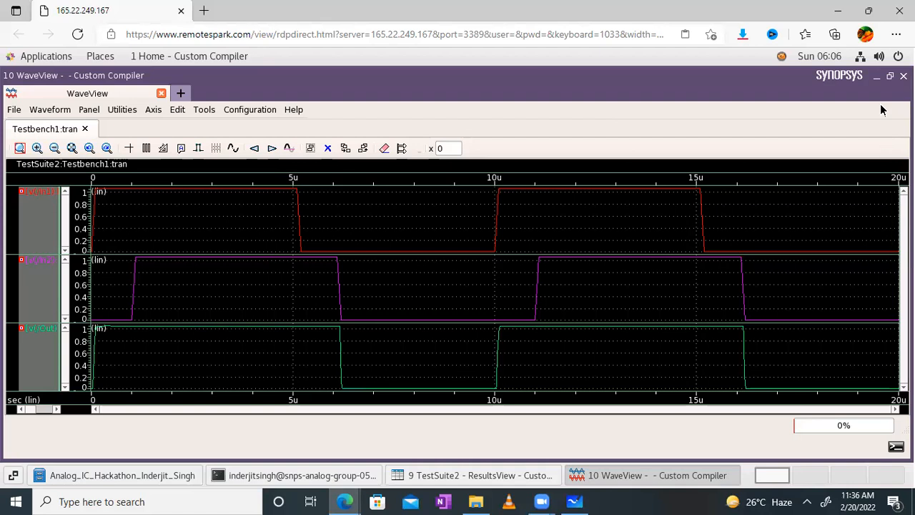
- Minimize WaveView and show the OR2 testbench's generated primesim.spi netlist in the Text Viewer
click(877, 77)
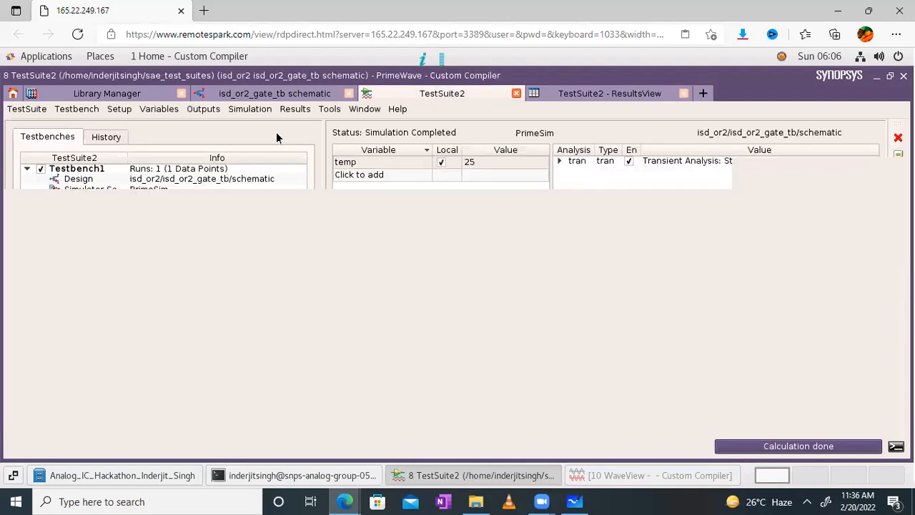
click(228, 112)
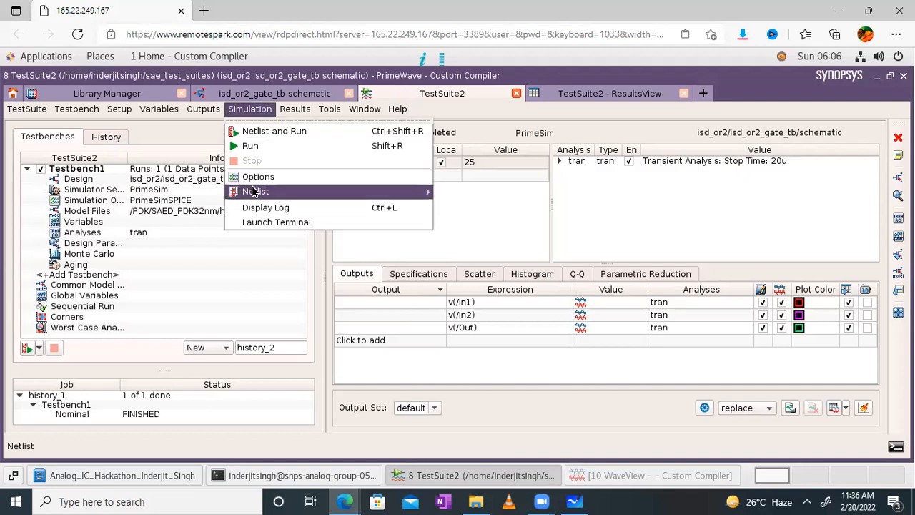
mouse_move(337, 197)
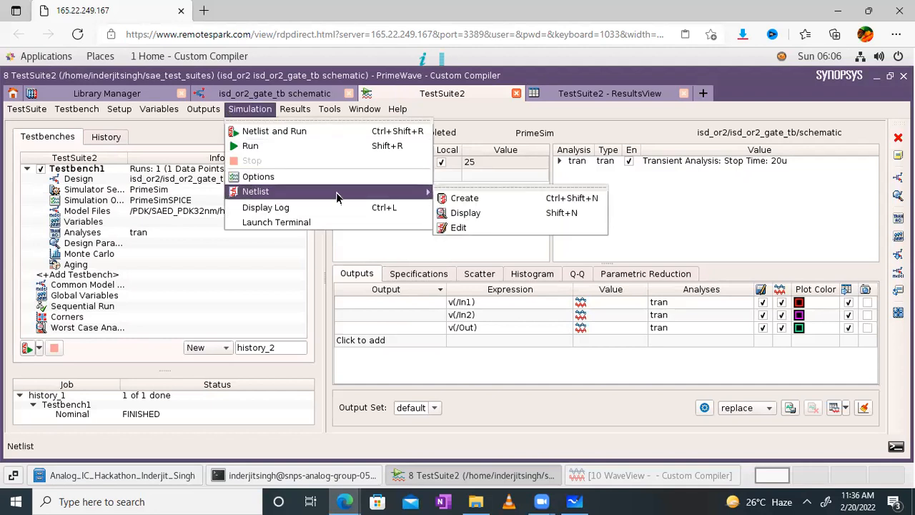
click(457, 213)
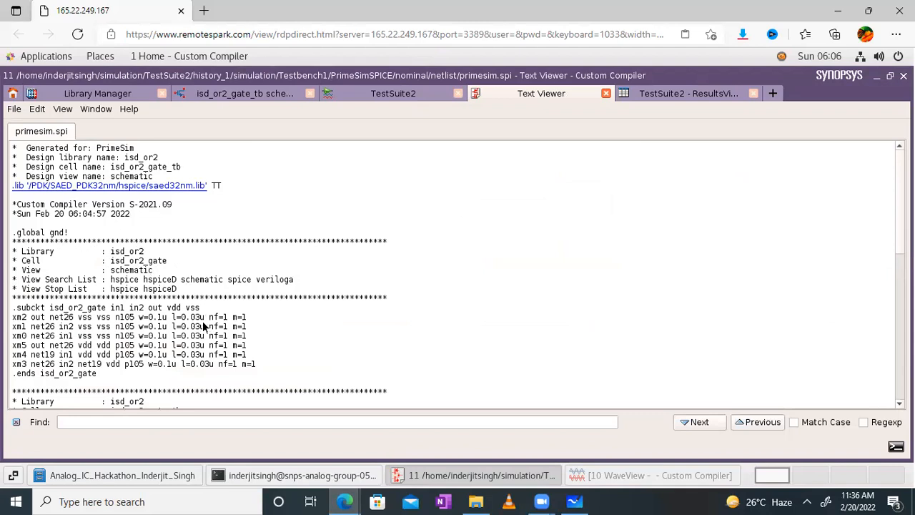
- Scroll the primesim.spi netlist to the testbench section, then return to ResultsView and the WaveView plots
scroll(204, 325, down, 4)
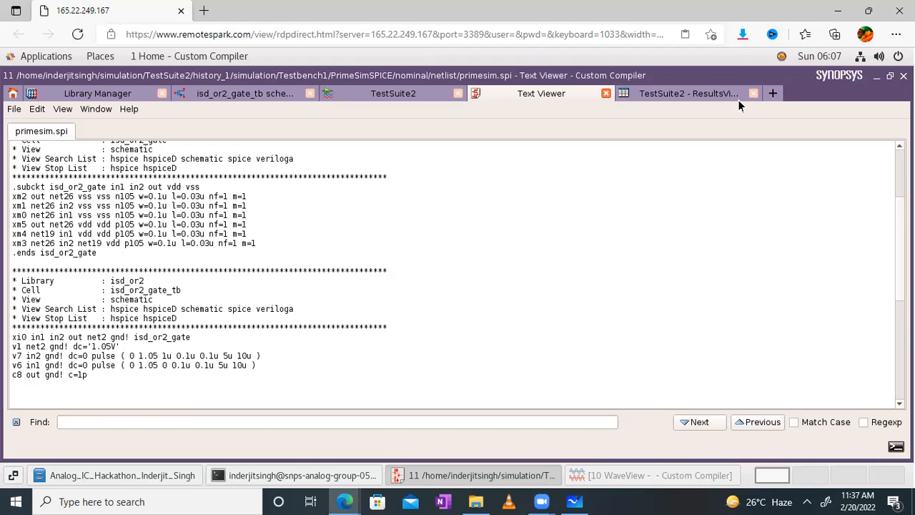
click(685, 92)
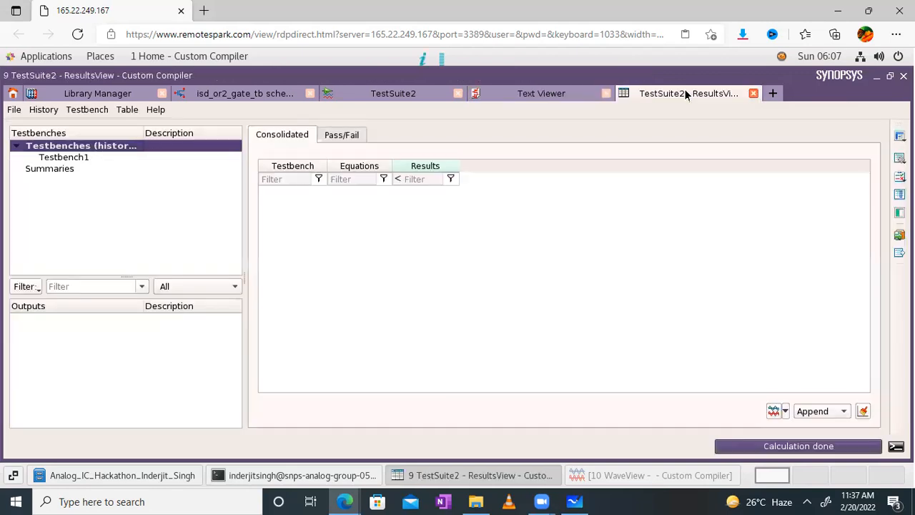
click(629, 476)
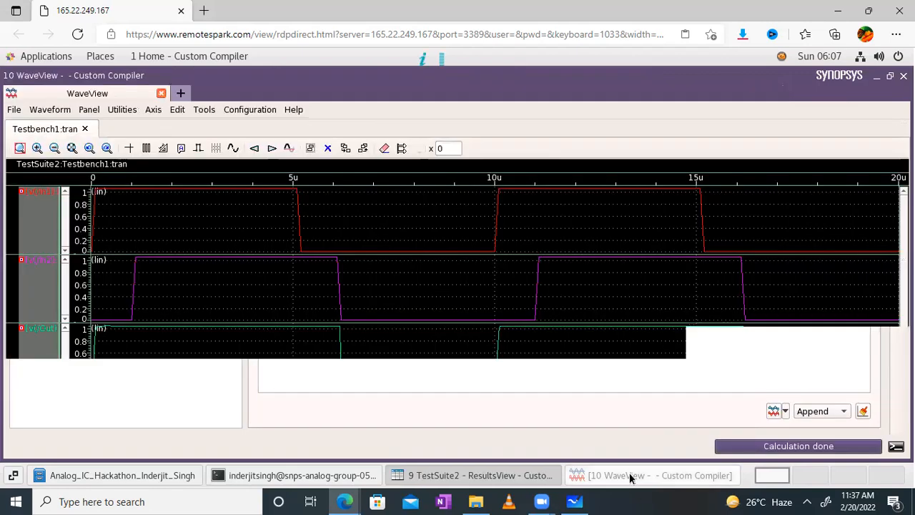